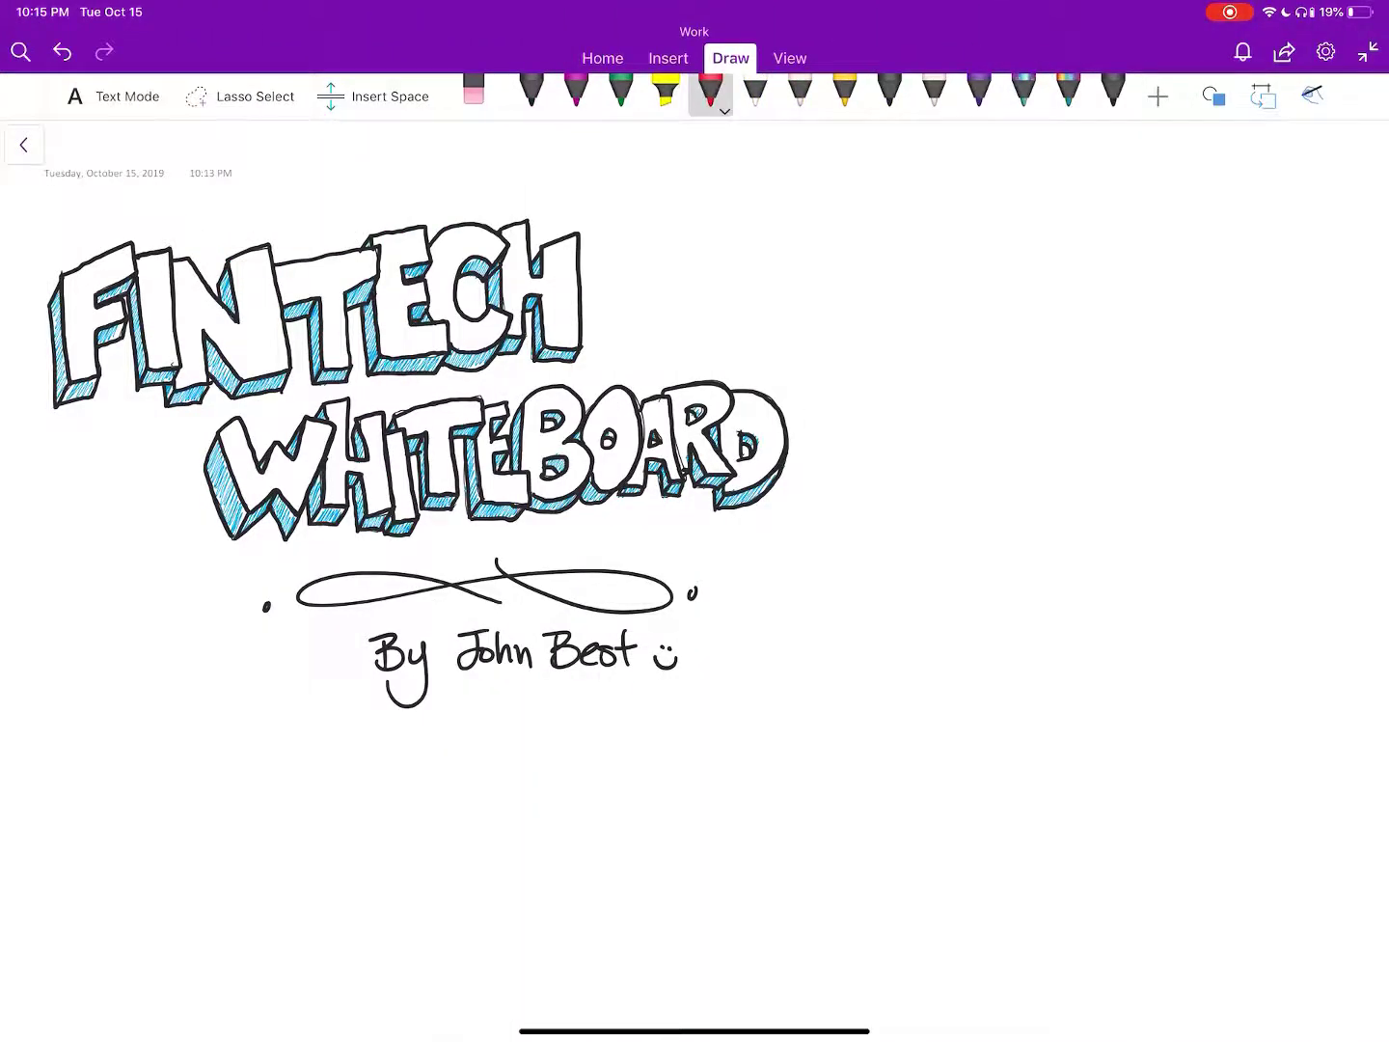
# Keep the current red ink and begin the heading 'STUFF YOU SHOULD'.
pyautogui.click(712, 95)
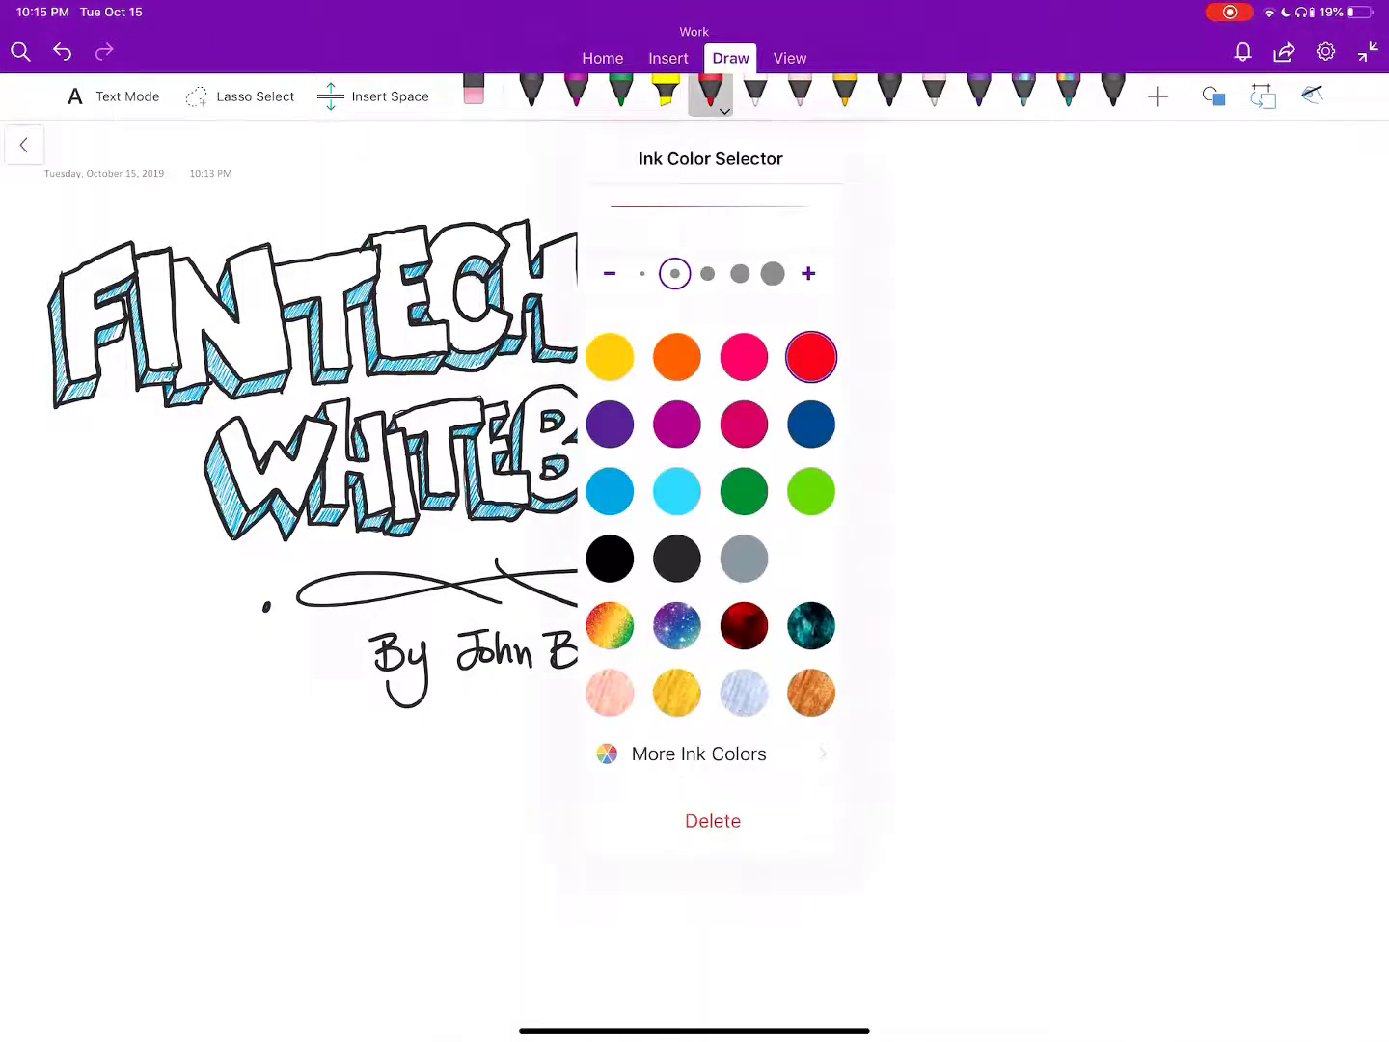
pyautogui.click(326, 759)
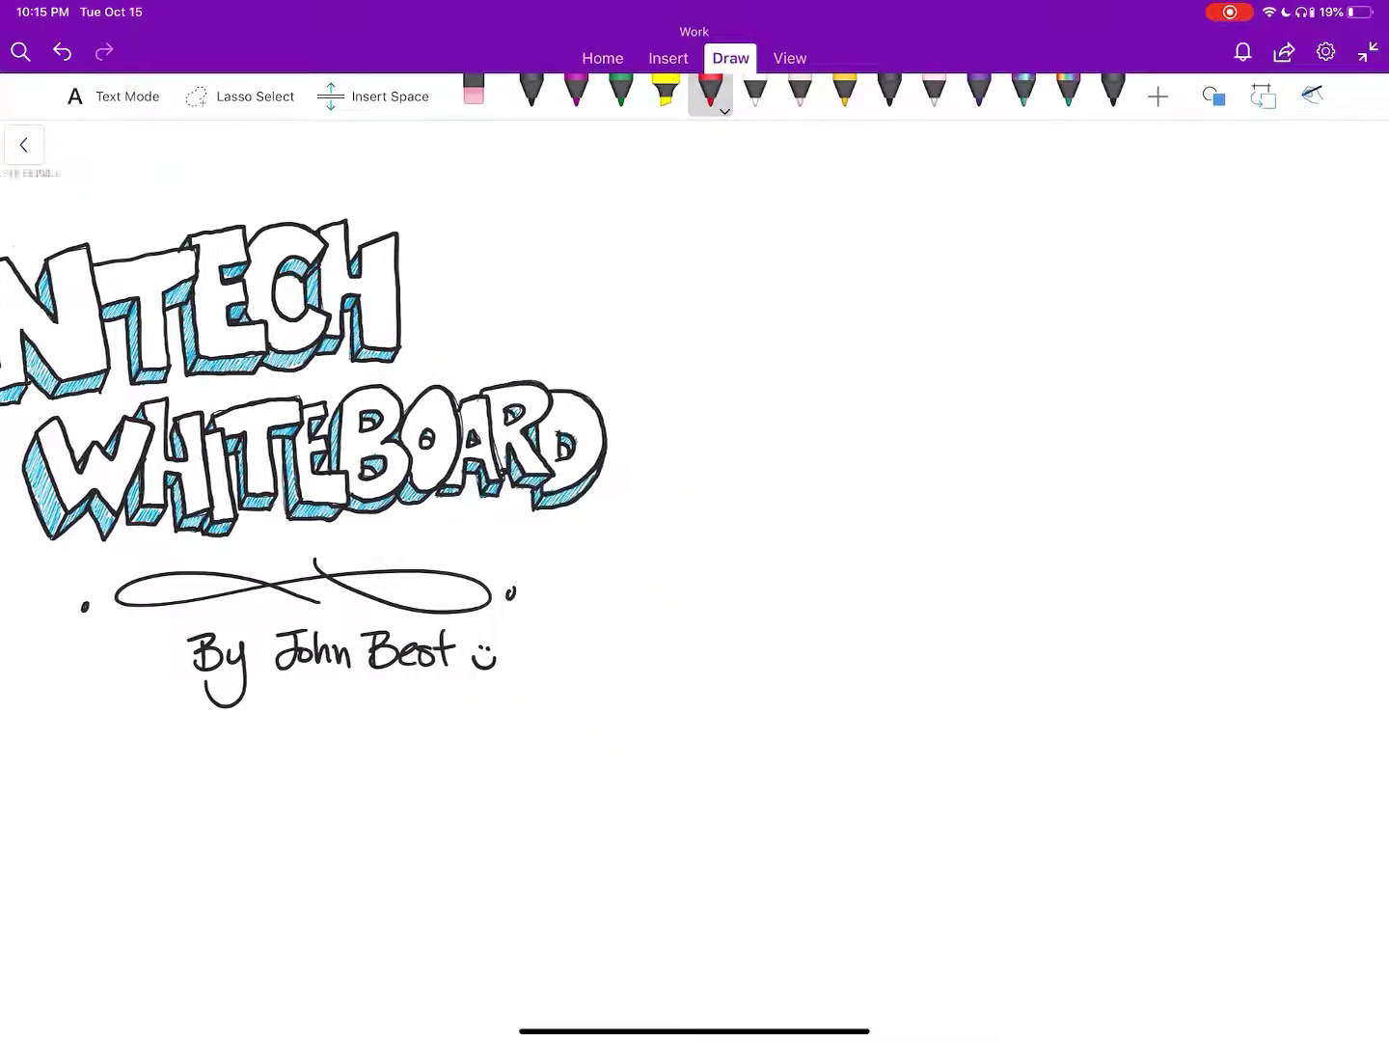
pyautogui.scroll(5, 694, 543)
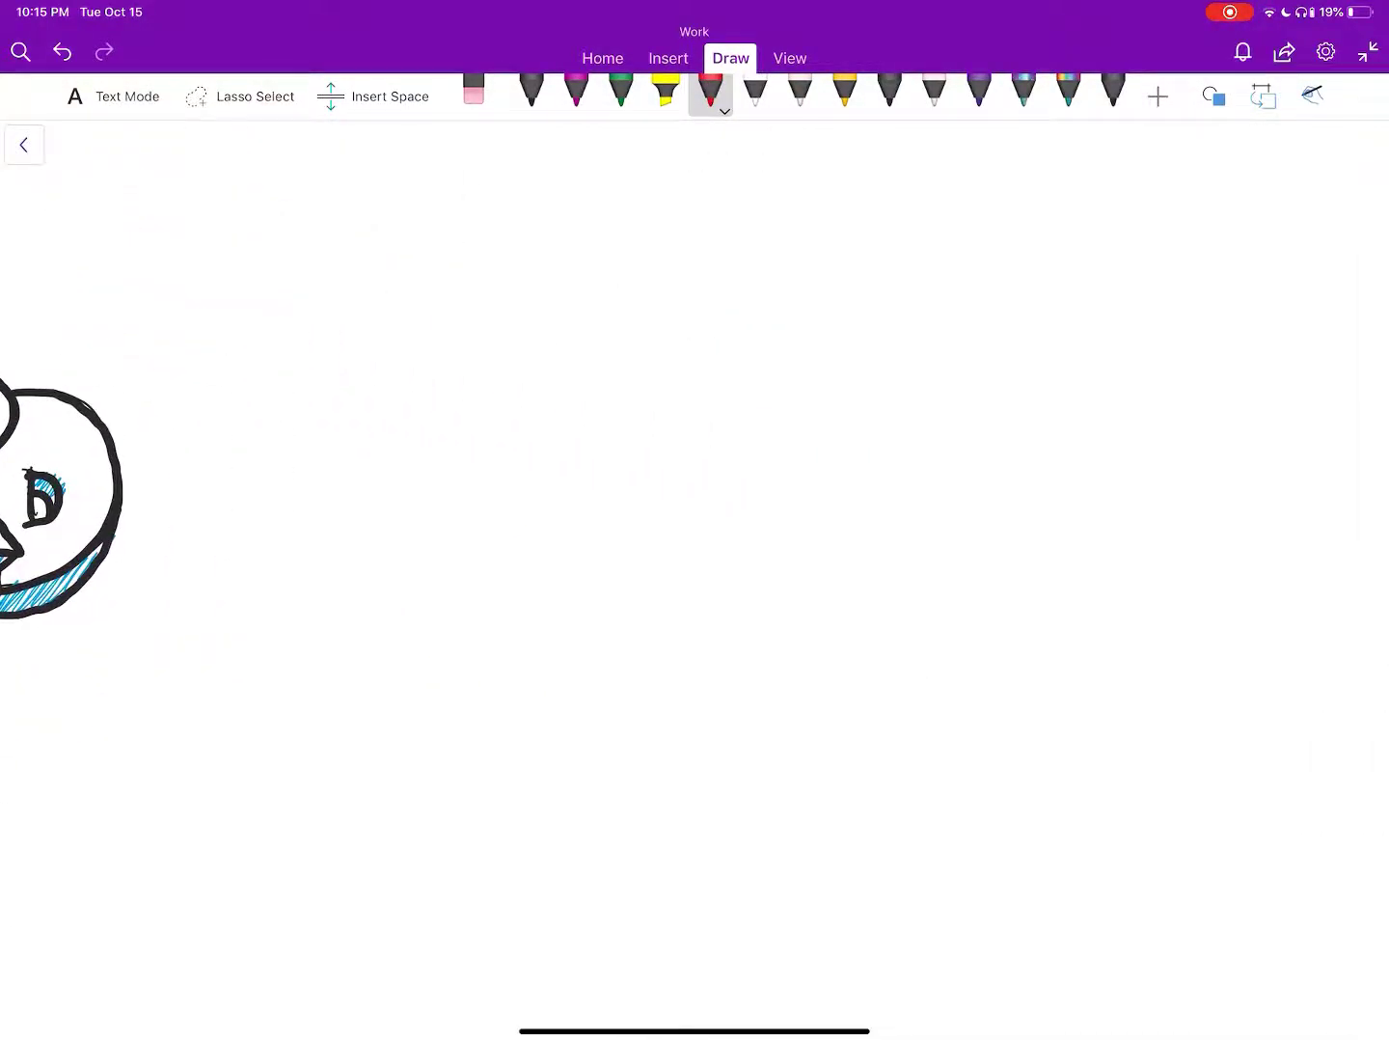
pyautogui.scroll(5, 694, 542)
pyautogui.scroll(1, 695, 543)
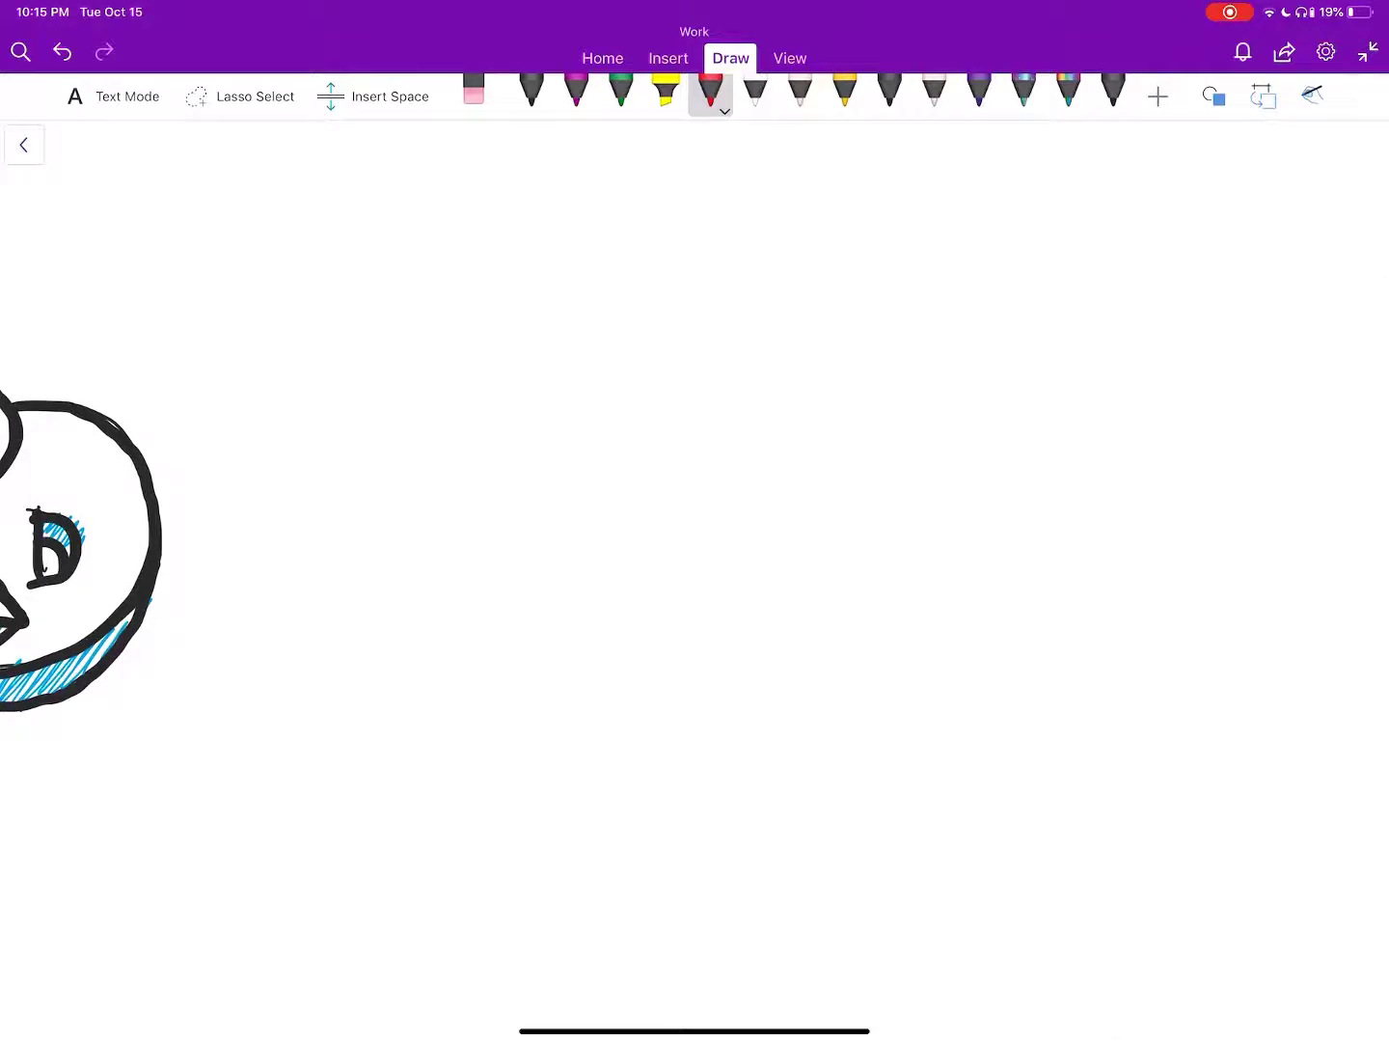
pyautogui.scroll(1, 695, 543)
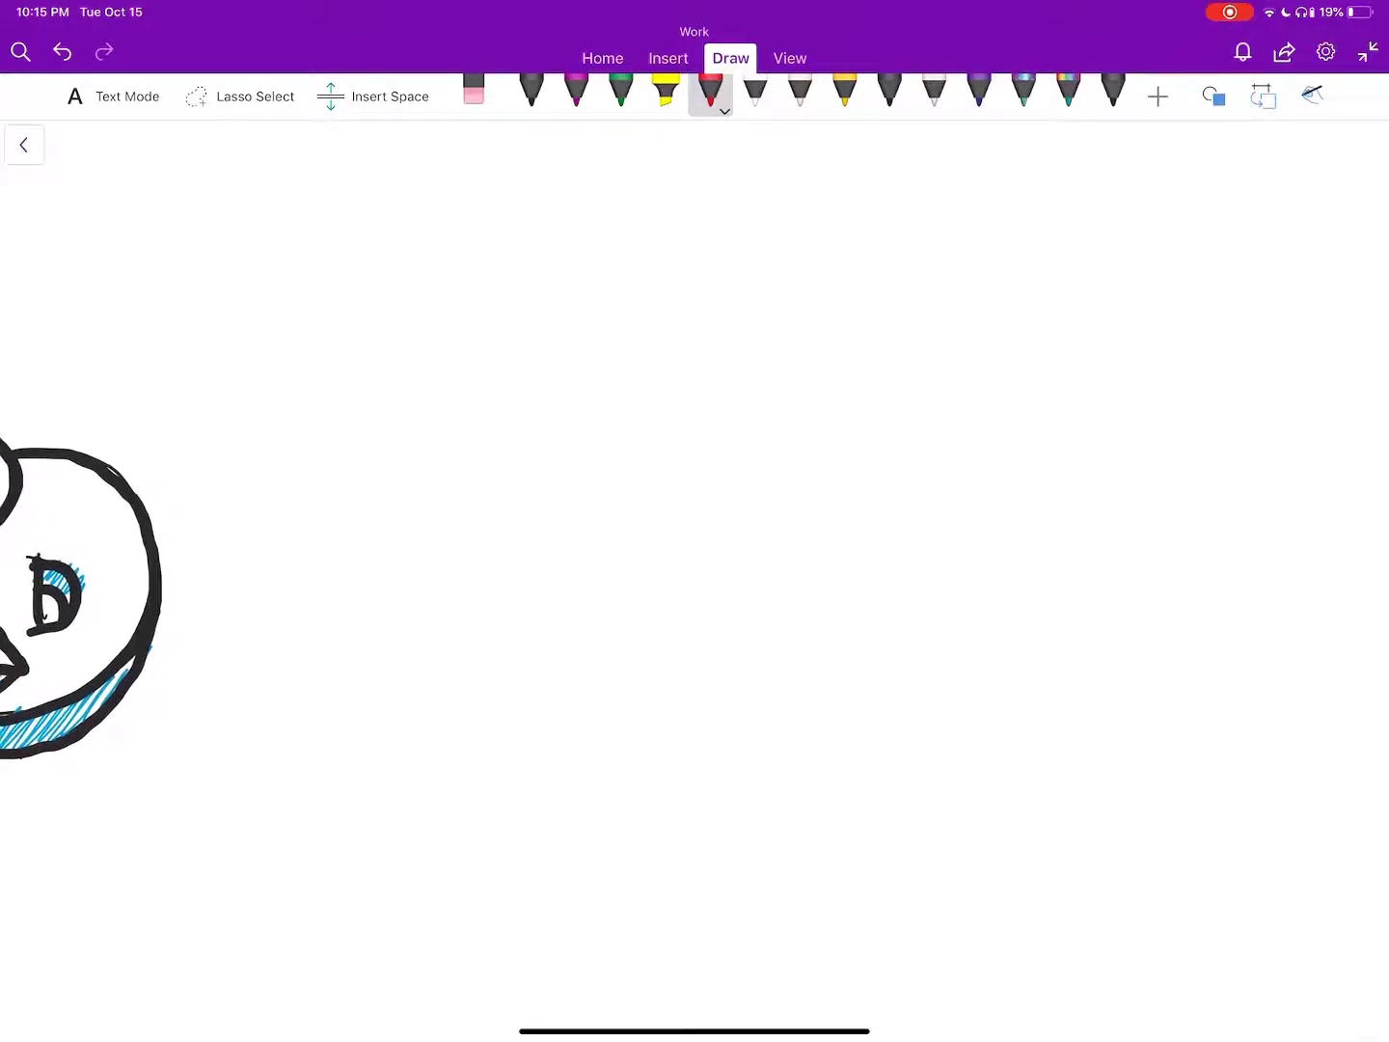
pyautogui.moveTo(521, 217)
pyautogui.mouseDown()
pyautogui.moveTo(576, 250)
pyautogui.moveTo(678, 239)
pyautogui.mouseUp()
pyautogui.moveTo(556, 282)
pyautogui.mouseDown()
pyautogui.moveTo(705, 304)
pyautogui.moveTo(1040, 282)
pyautogui.mouseUp()
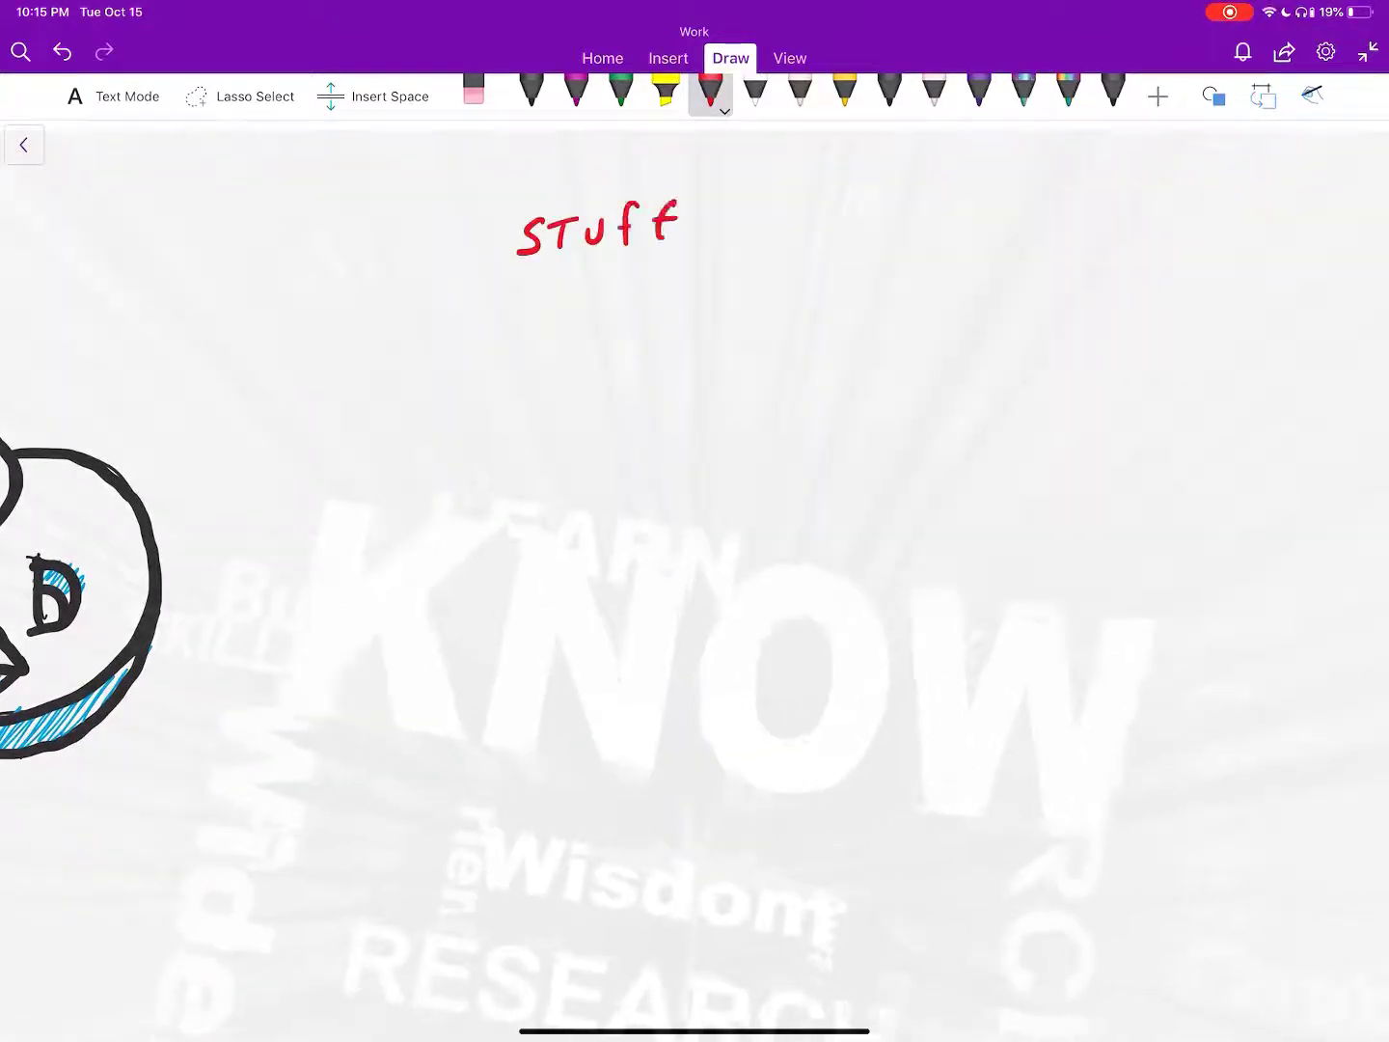
# Finish the red heading with 'KNOW before you AGREE TO A CONVERSION'.
pyautogui.moveTo(570, 347)
pyautogui.mouseDown()
pyautogui.moveTo(847, 369)
pyautogui.moveTo(1020, 347)
pyautogui.mouseUp()
pyautogui.moveTo(575, 413); pyautogui.dragTo(625, 430)
pyautogui.moveTo(716, 407)
pyautogui.mouseDown()
pyautogui.moveTo(738, 434)
pyautogui.moveTo(1090, 418)
pyautogui.mouseUp()
pyautogui.moveTo(1015, 385); pyautogui.dragTo(1019, 393)
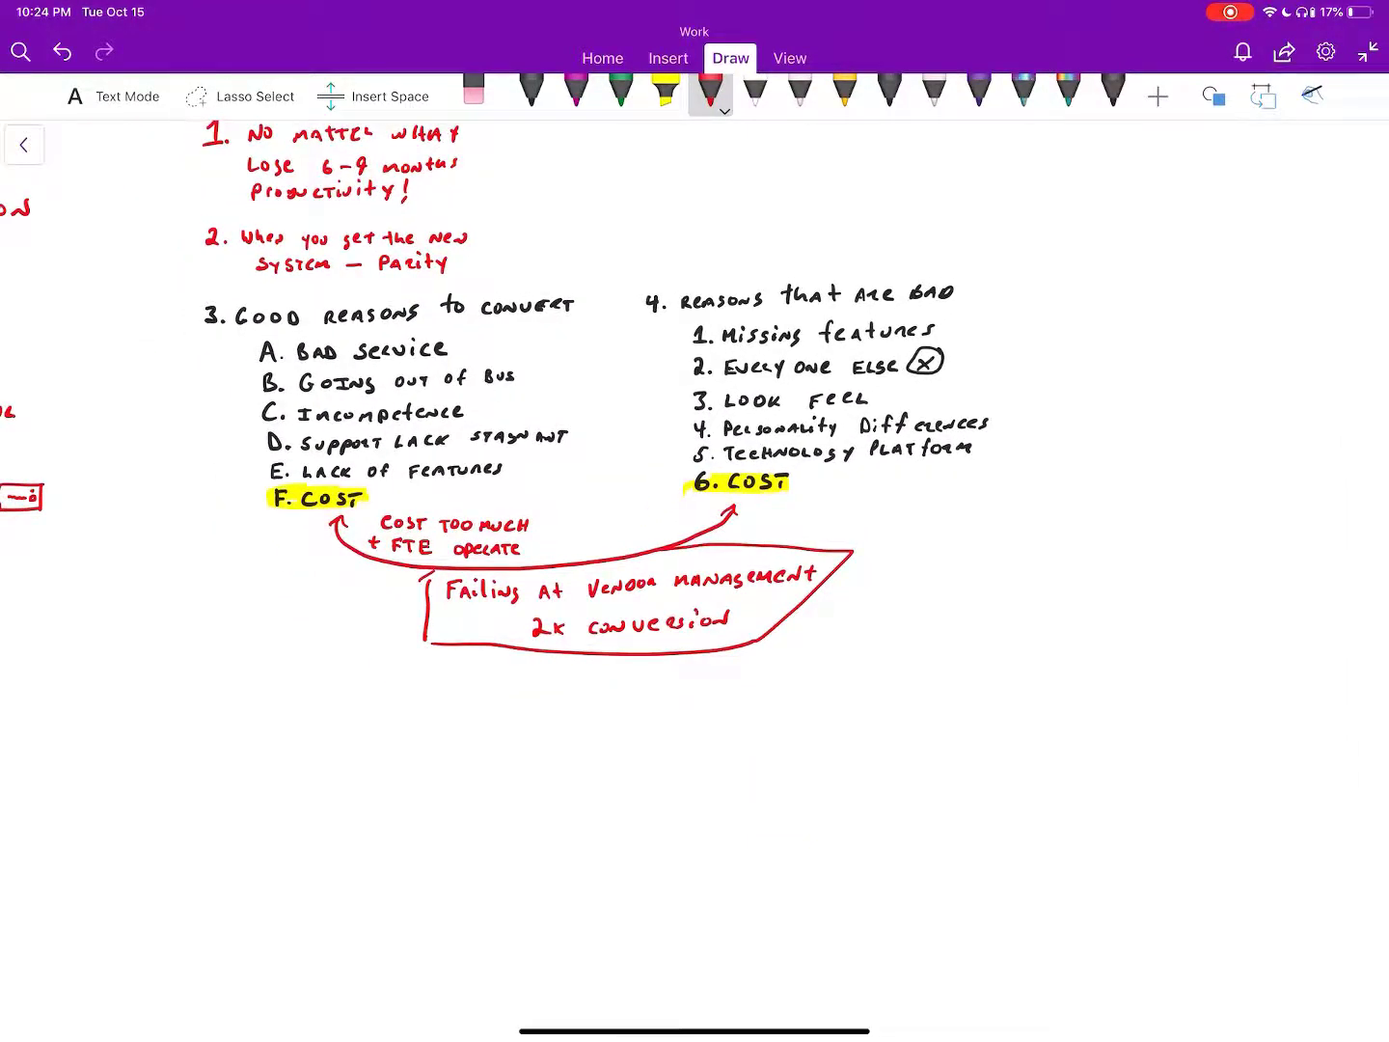
pyautogui.scroll(-5, 695, 544)
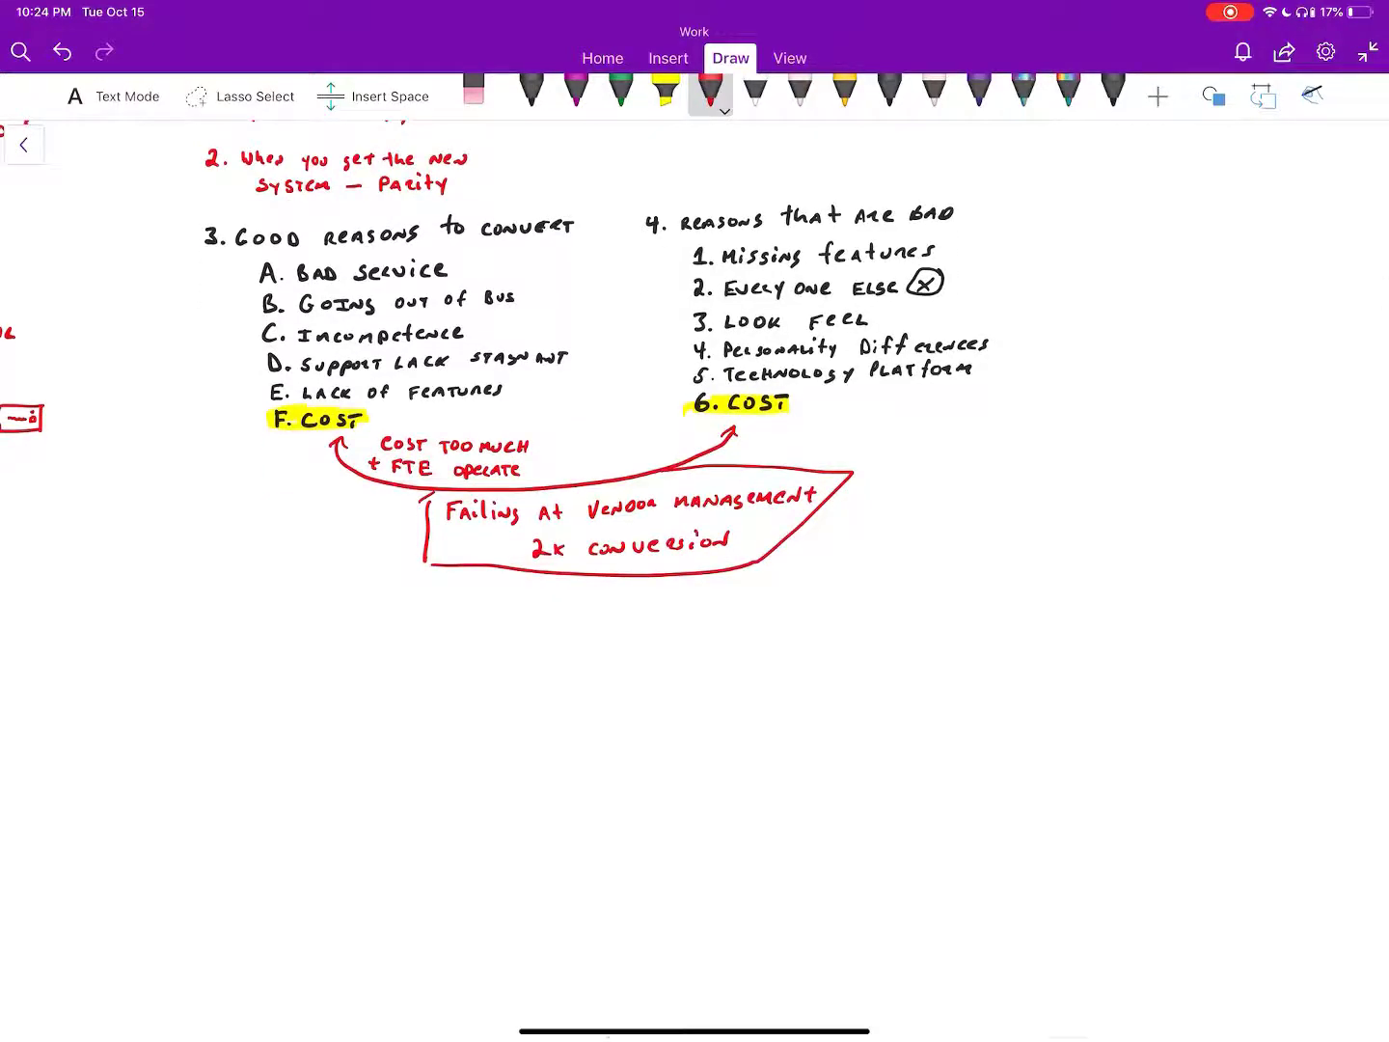
pyautogui.scroll(3, 695, 542)
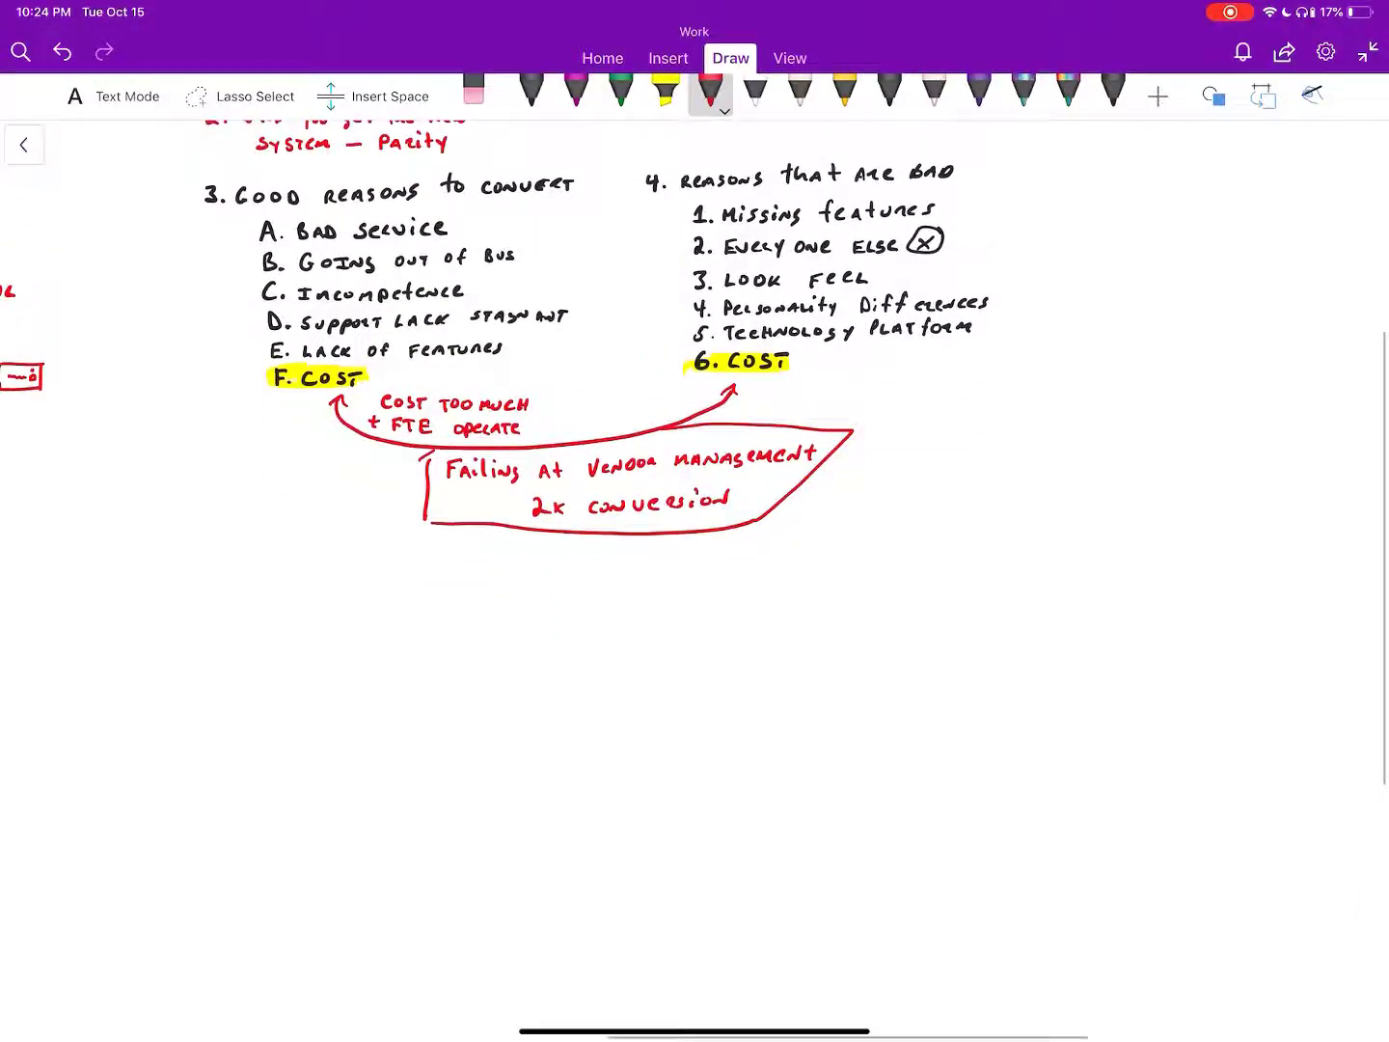
# Write '2012 7+' in black under 5. Scope, then switch to red ink.
pyautogui.click(531, 94)
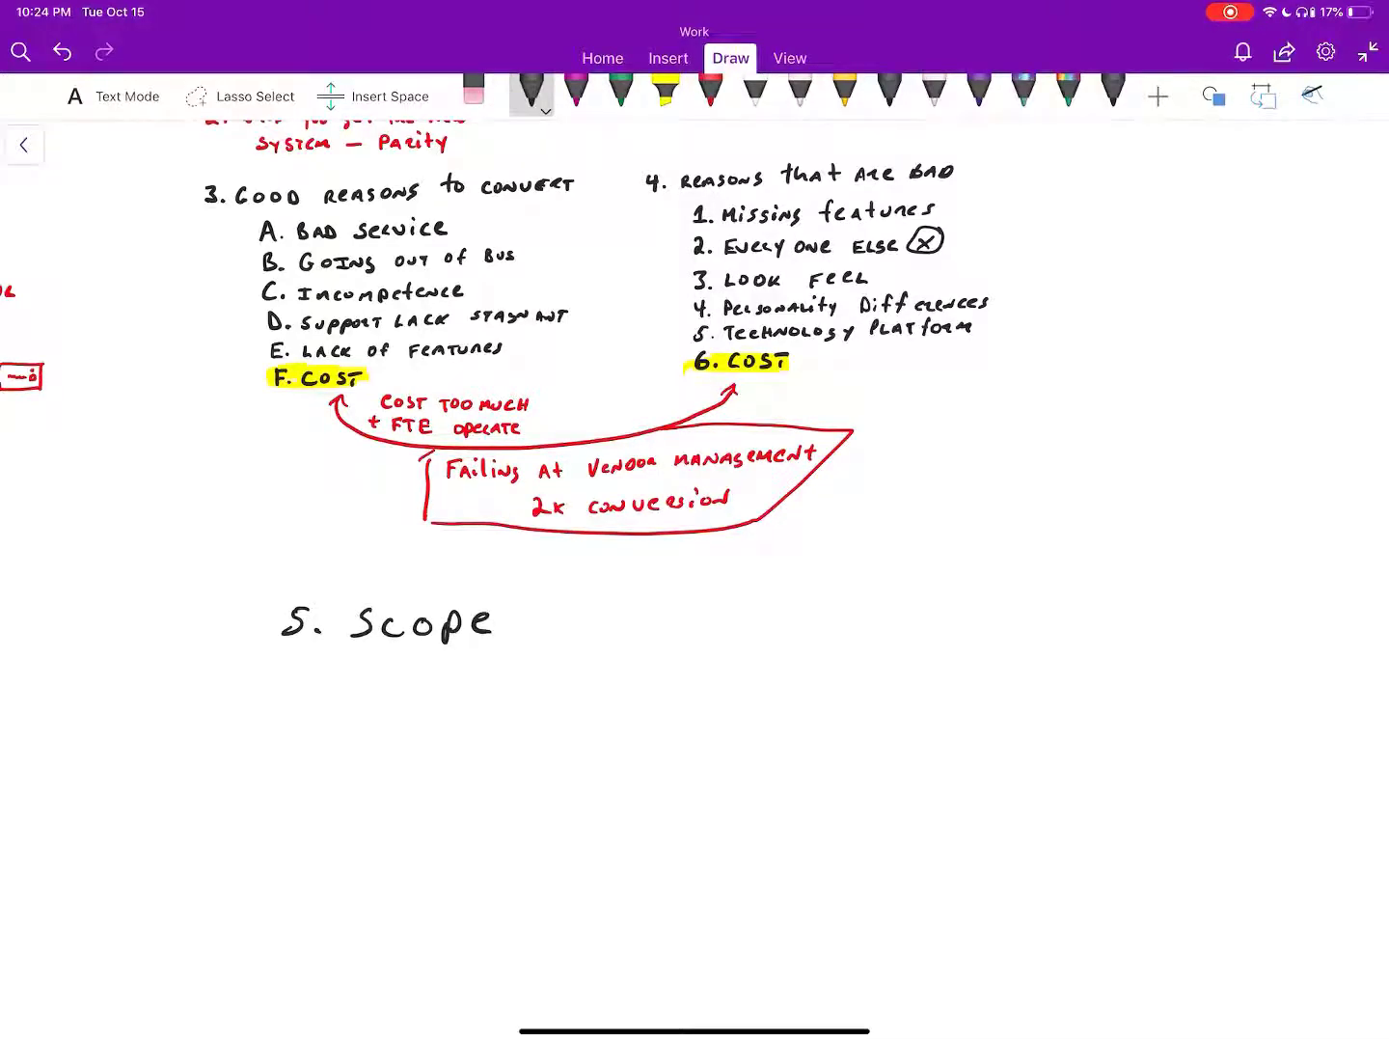
pyautogui.scroll(-1, 695, 542)
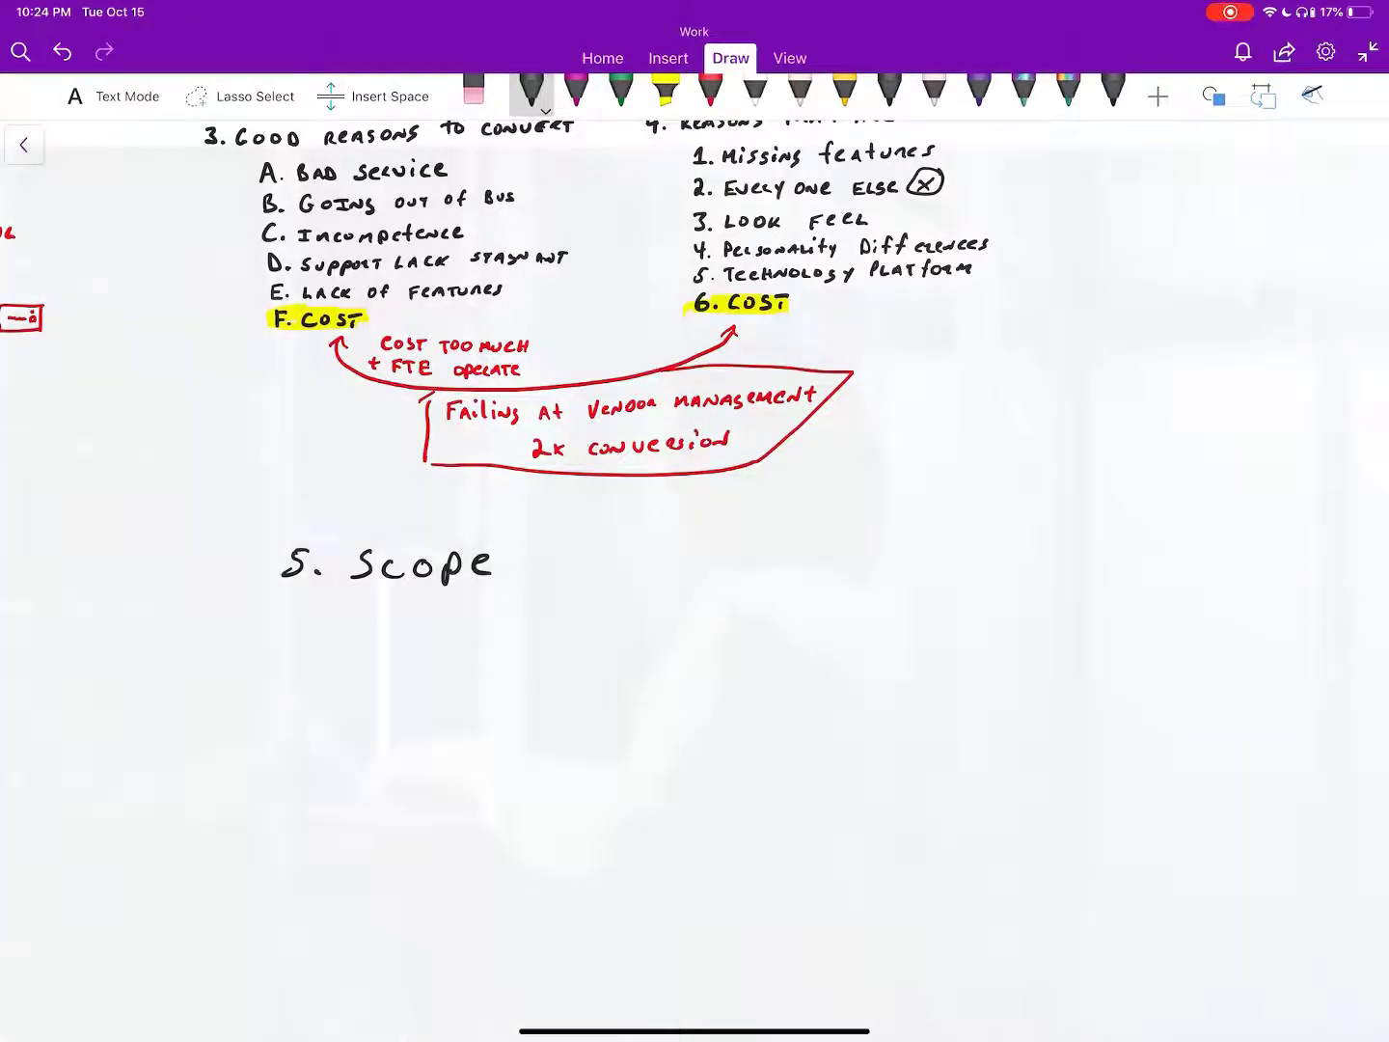
pyautogui.moveTo(497, 617)
pyautogui.mouseDown()
pyautogui.moveTo(518, 640)
pyautogui.moveTo(651, 642)
pyautogui.moveTo(677, 624)
pyautogui.mouseUp()
pyautogui.moveTo(670, 616); pyautogui.dragTo(669, 632)
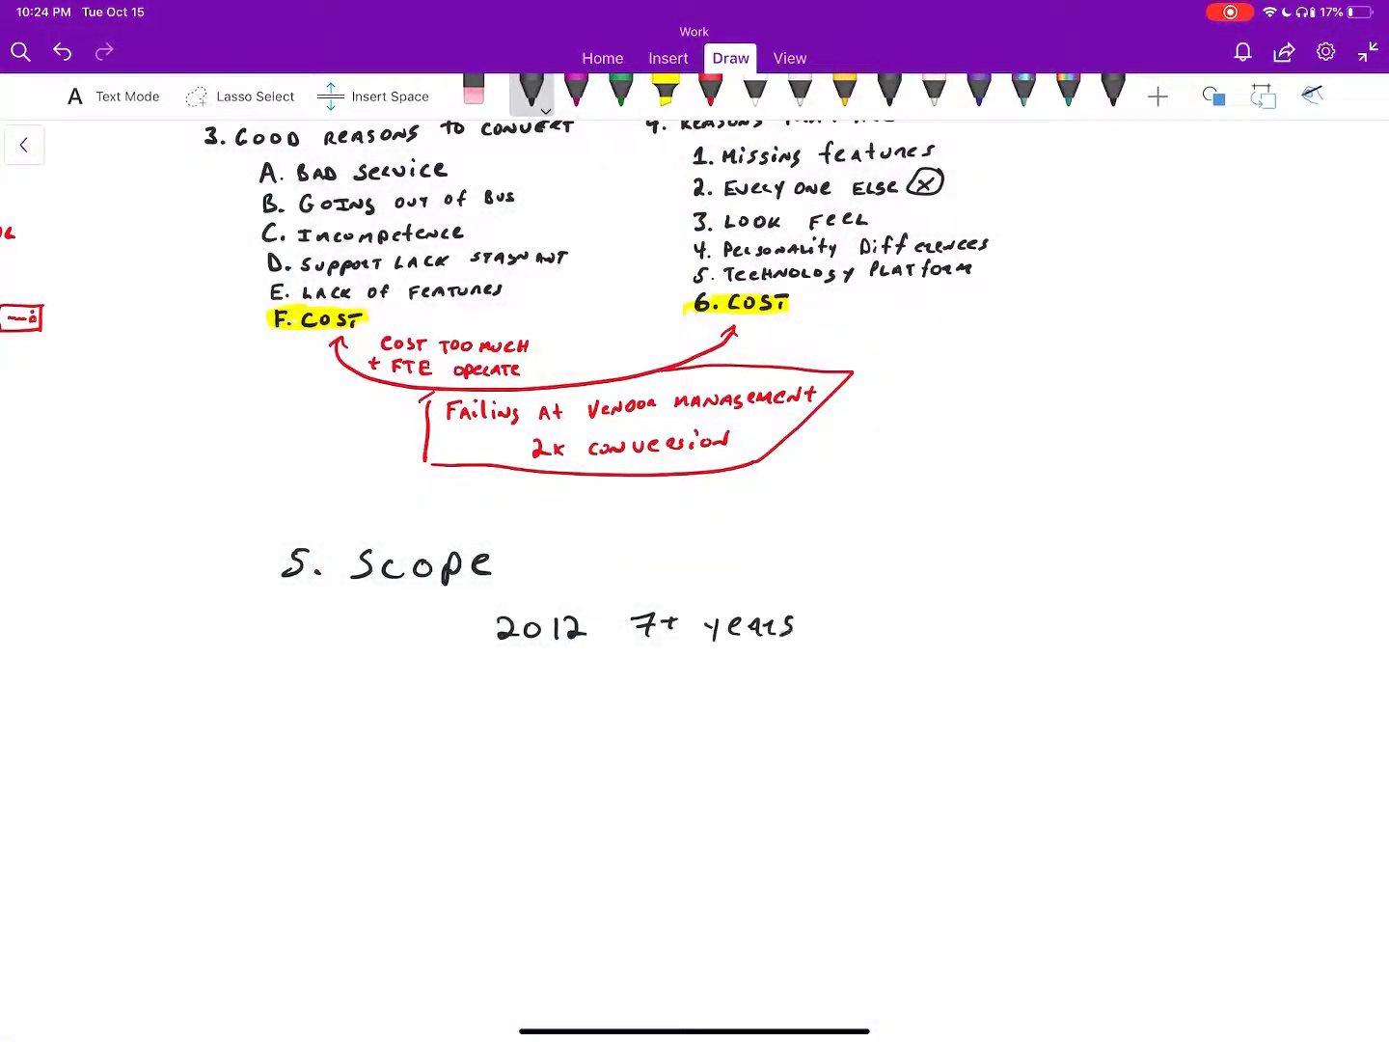
pyautogui.scroll(-1, 694, 543)
pyautogui.scroll(-1, 694, 544)
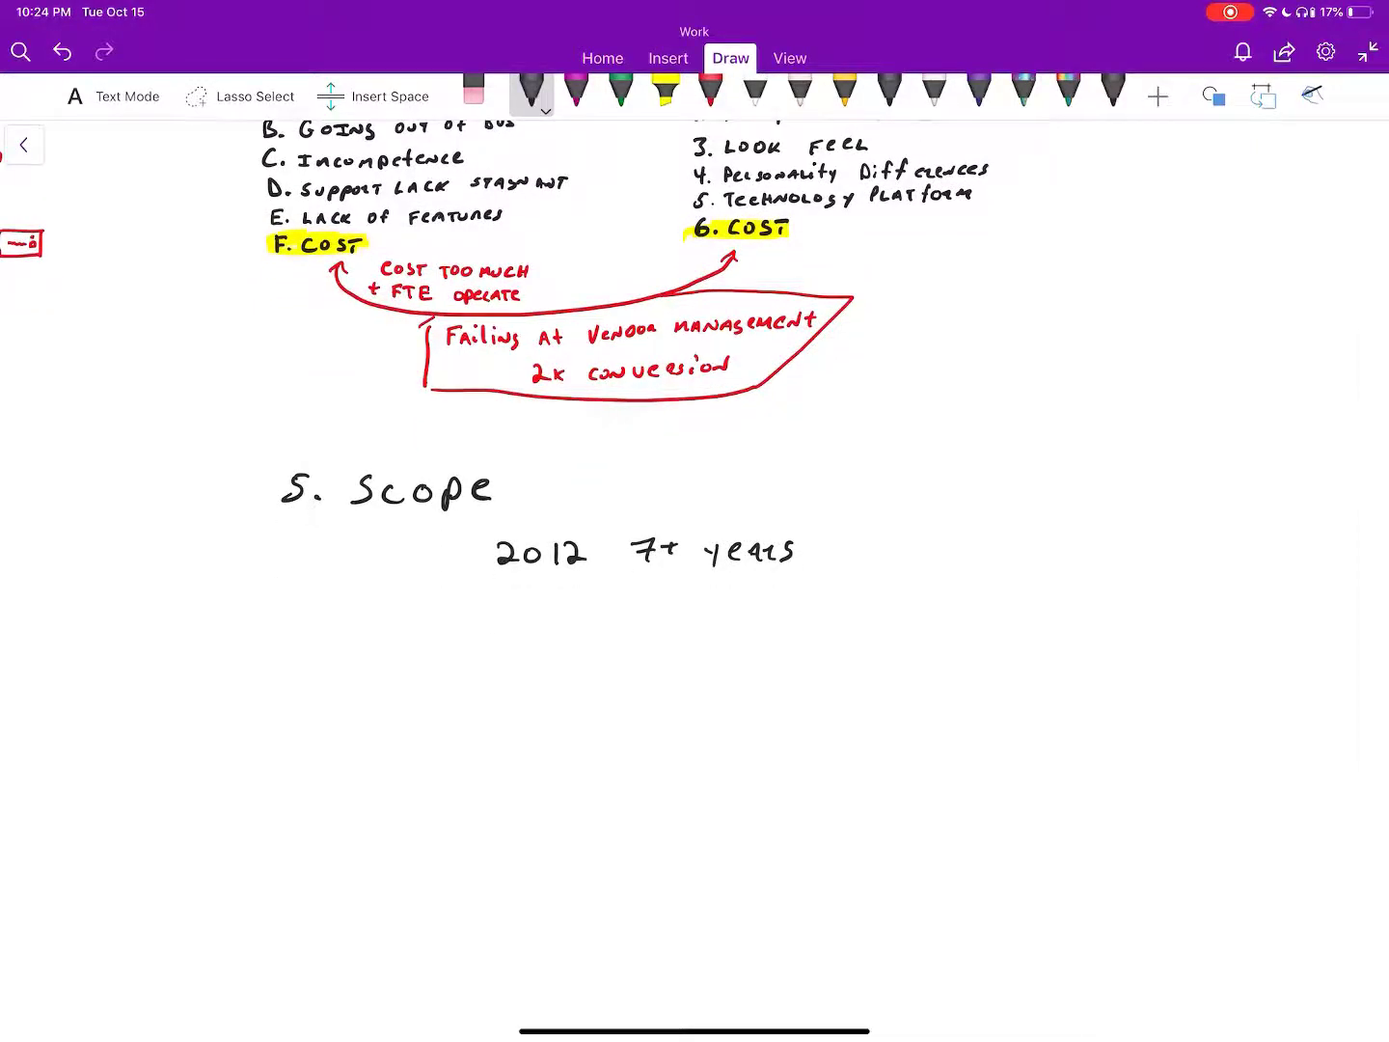
pyautogui.click(712, 93)
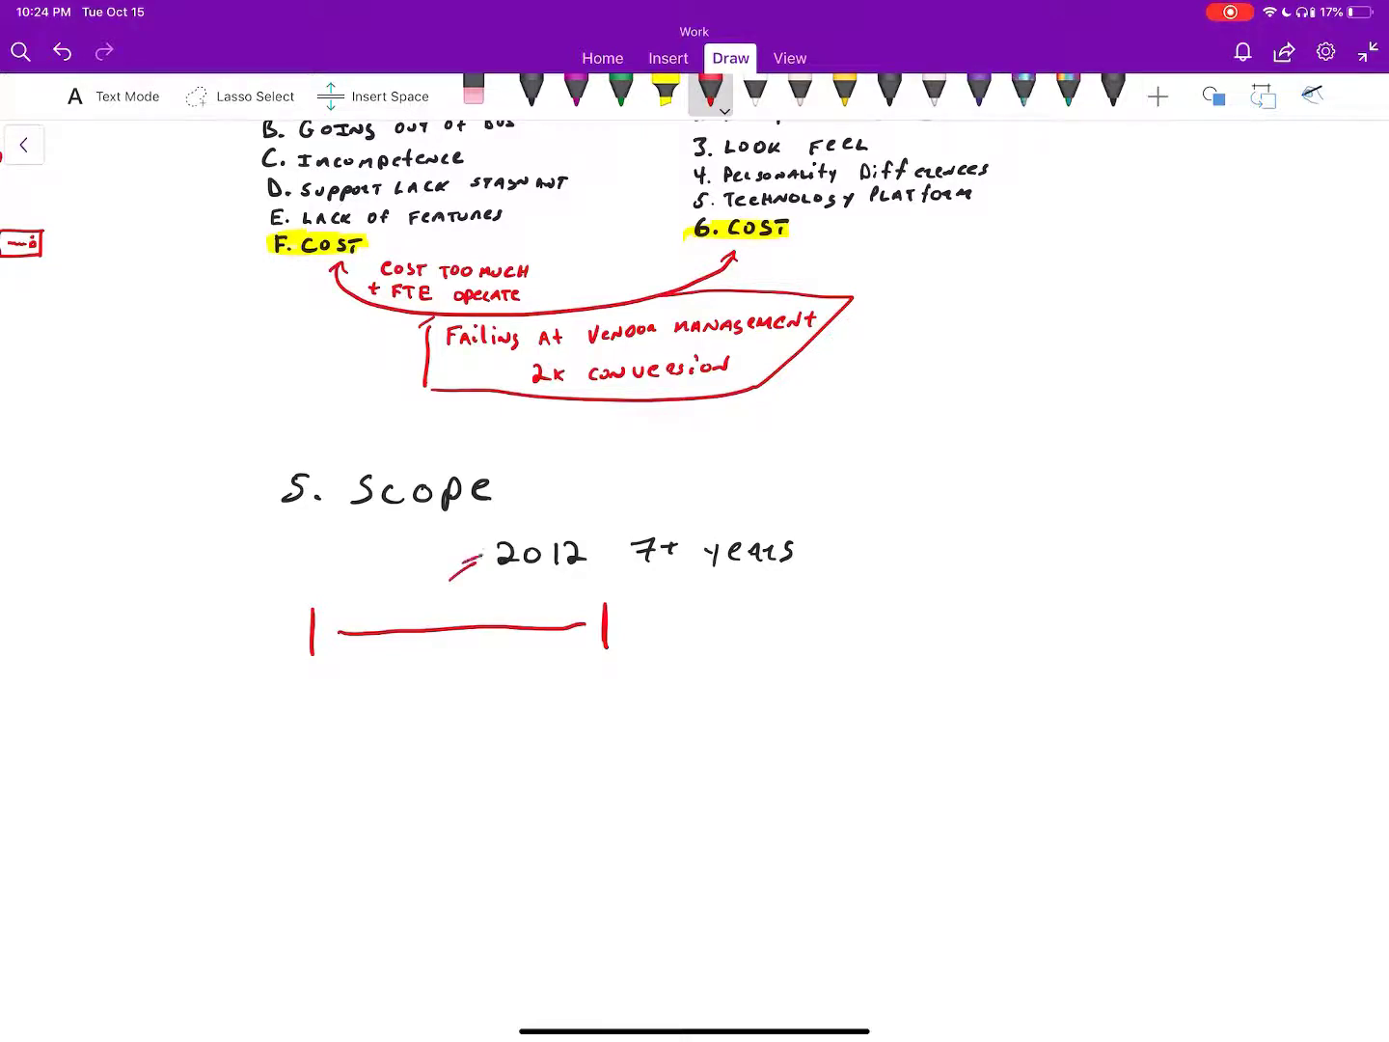
pyautogui.scroll(-1, 694, 544)
pyautogui.scroll(-1, 695, 543)
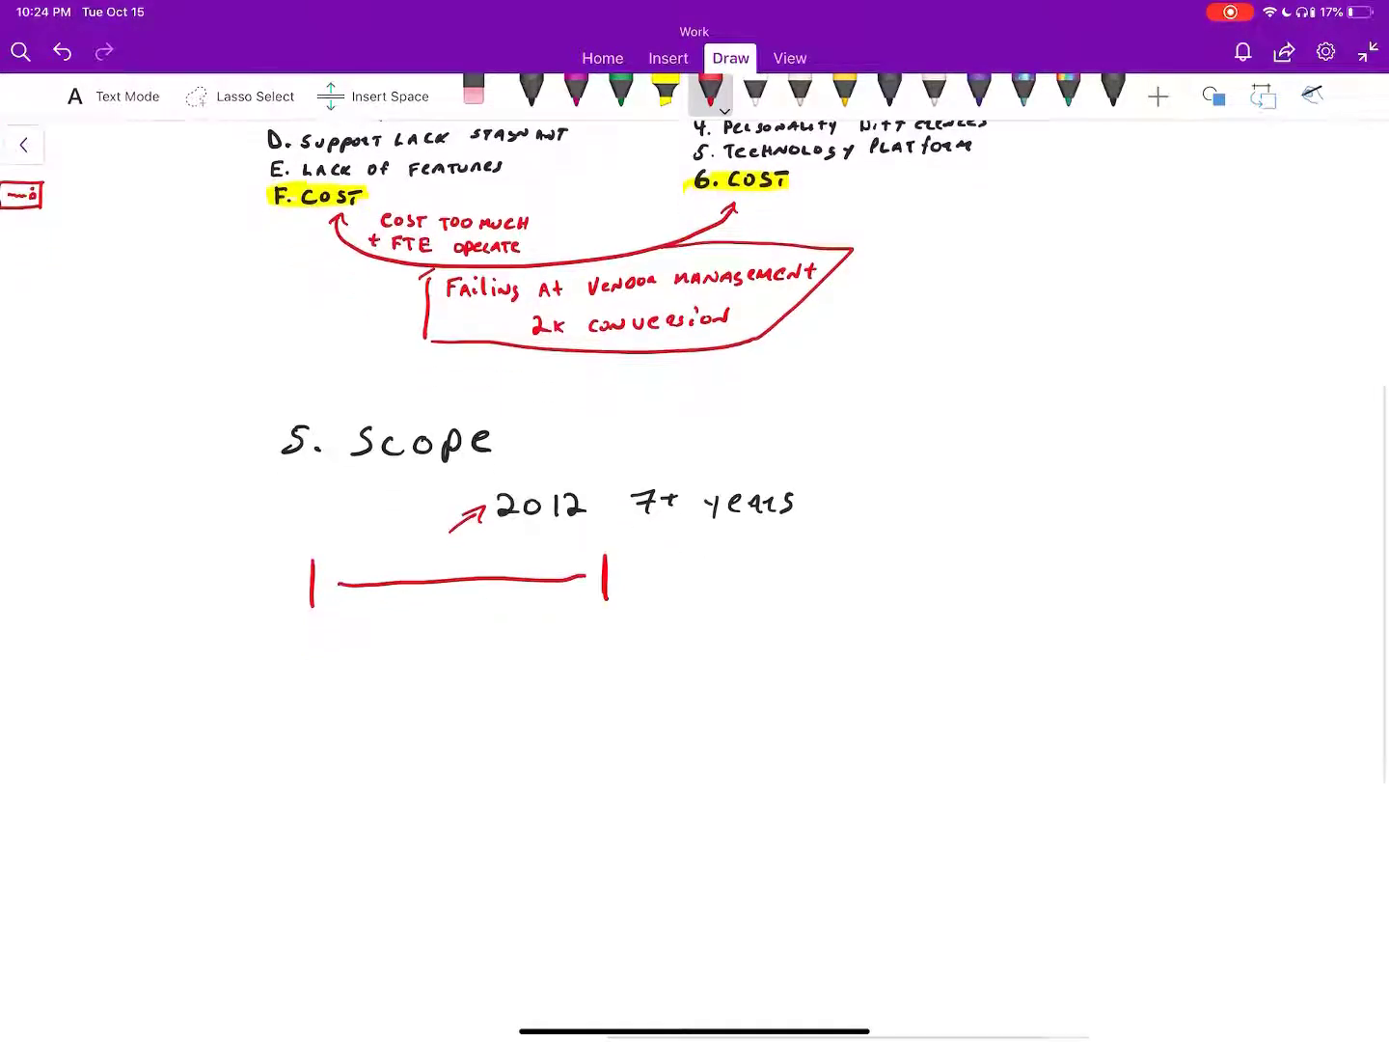
pyautogui.scroll(-1, 694, 542)
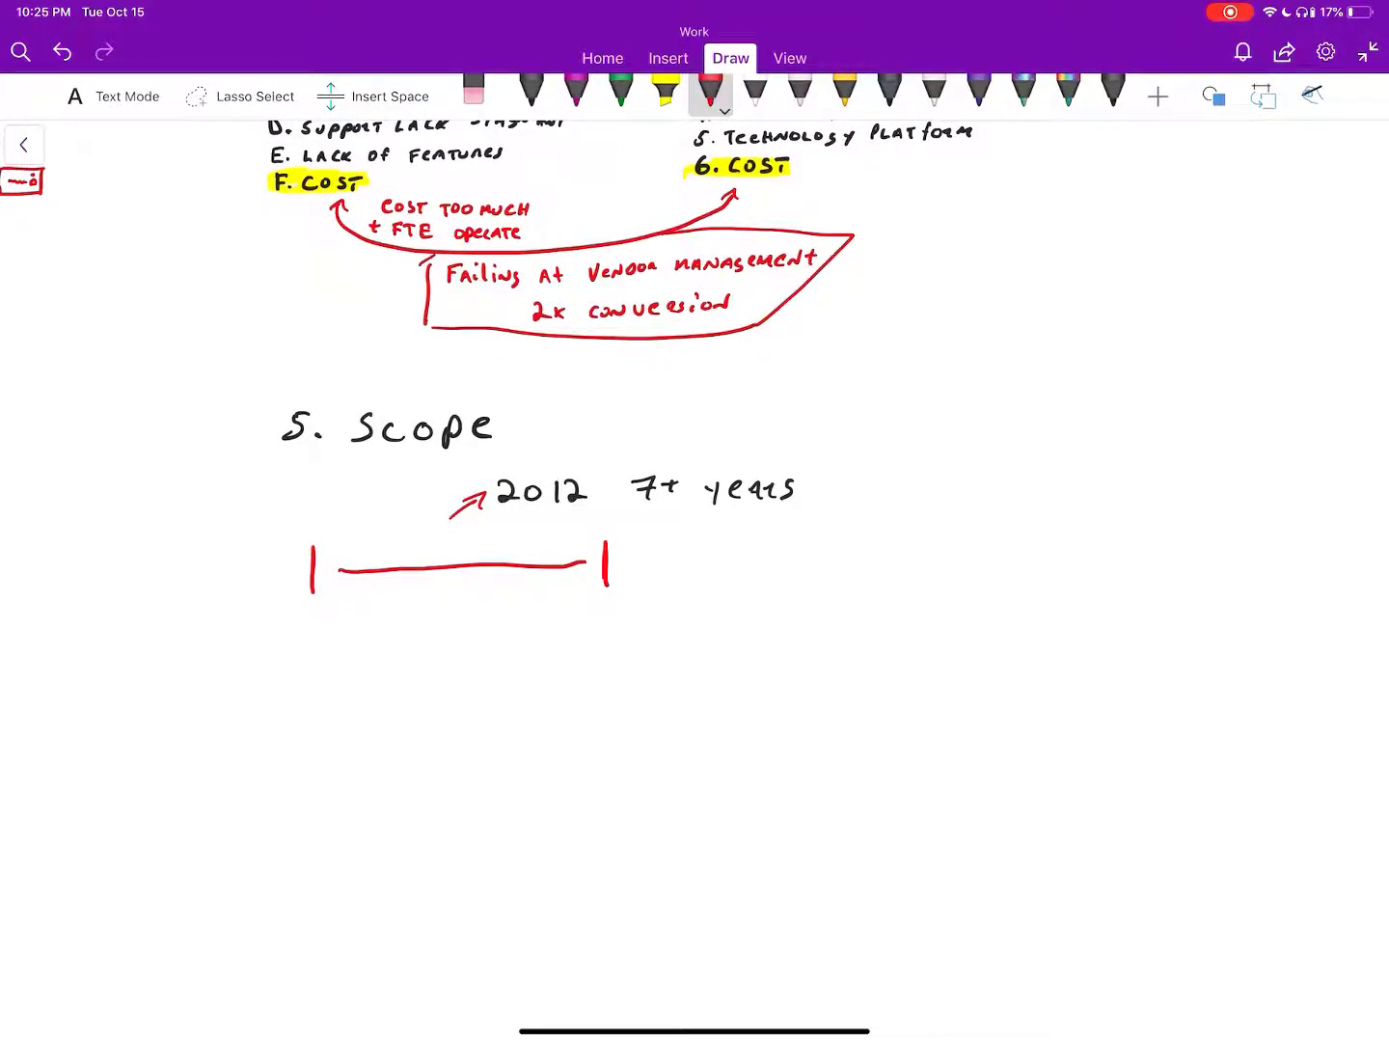
# Switch to green ink and make its stroke thinner.
pyautogui.click(622, 94)
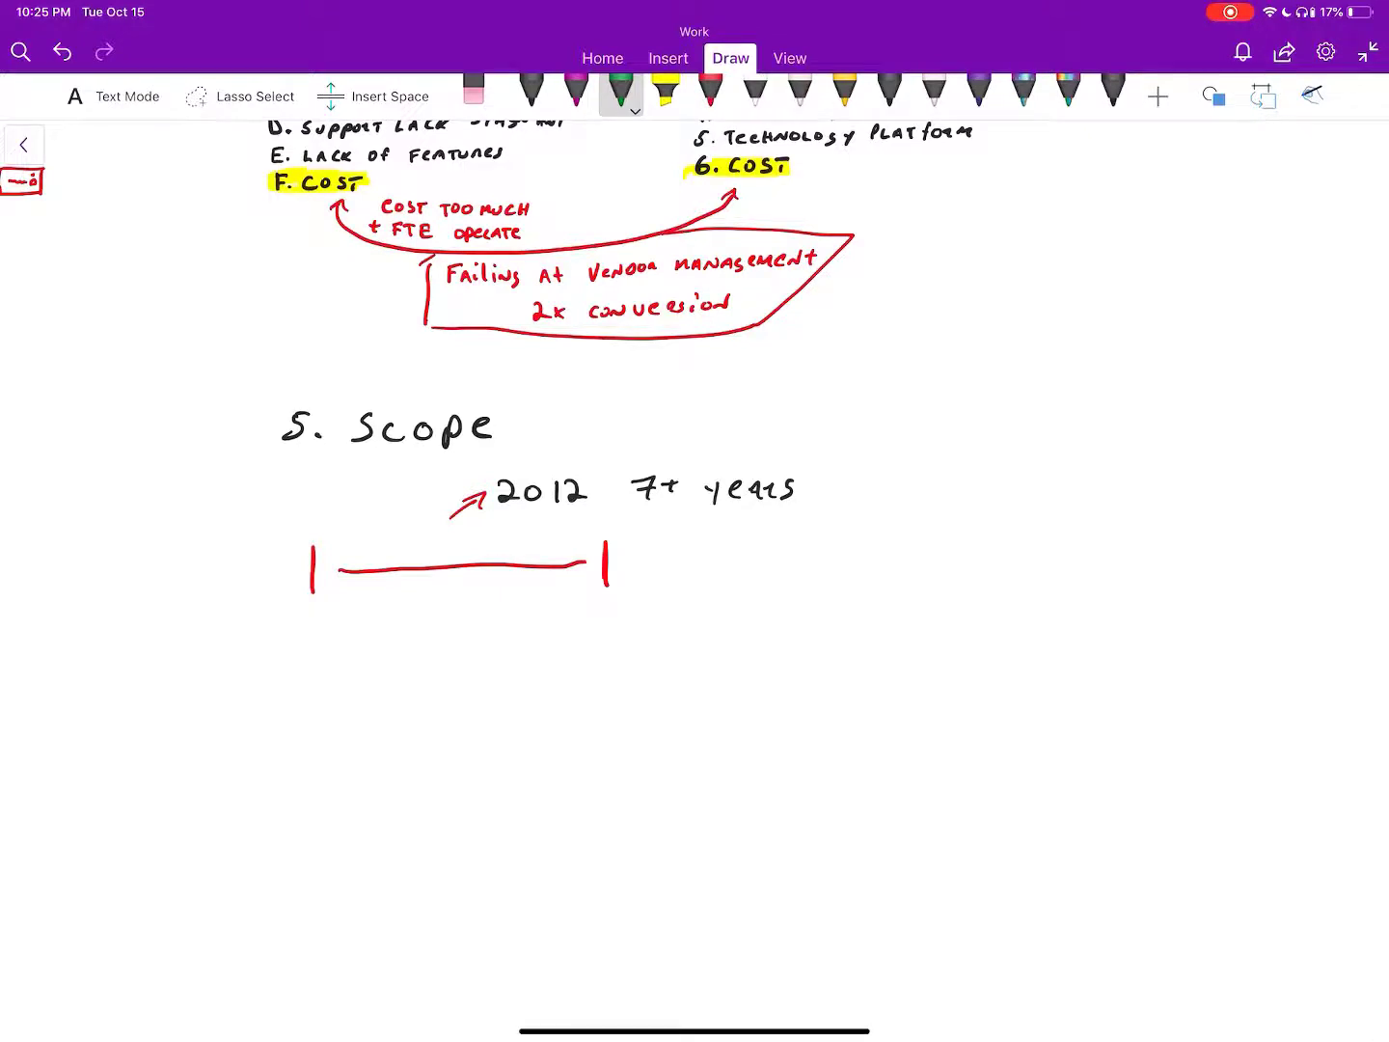
pyautogui.click(622, 93)
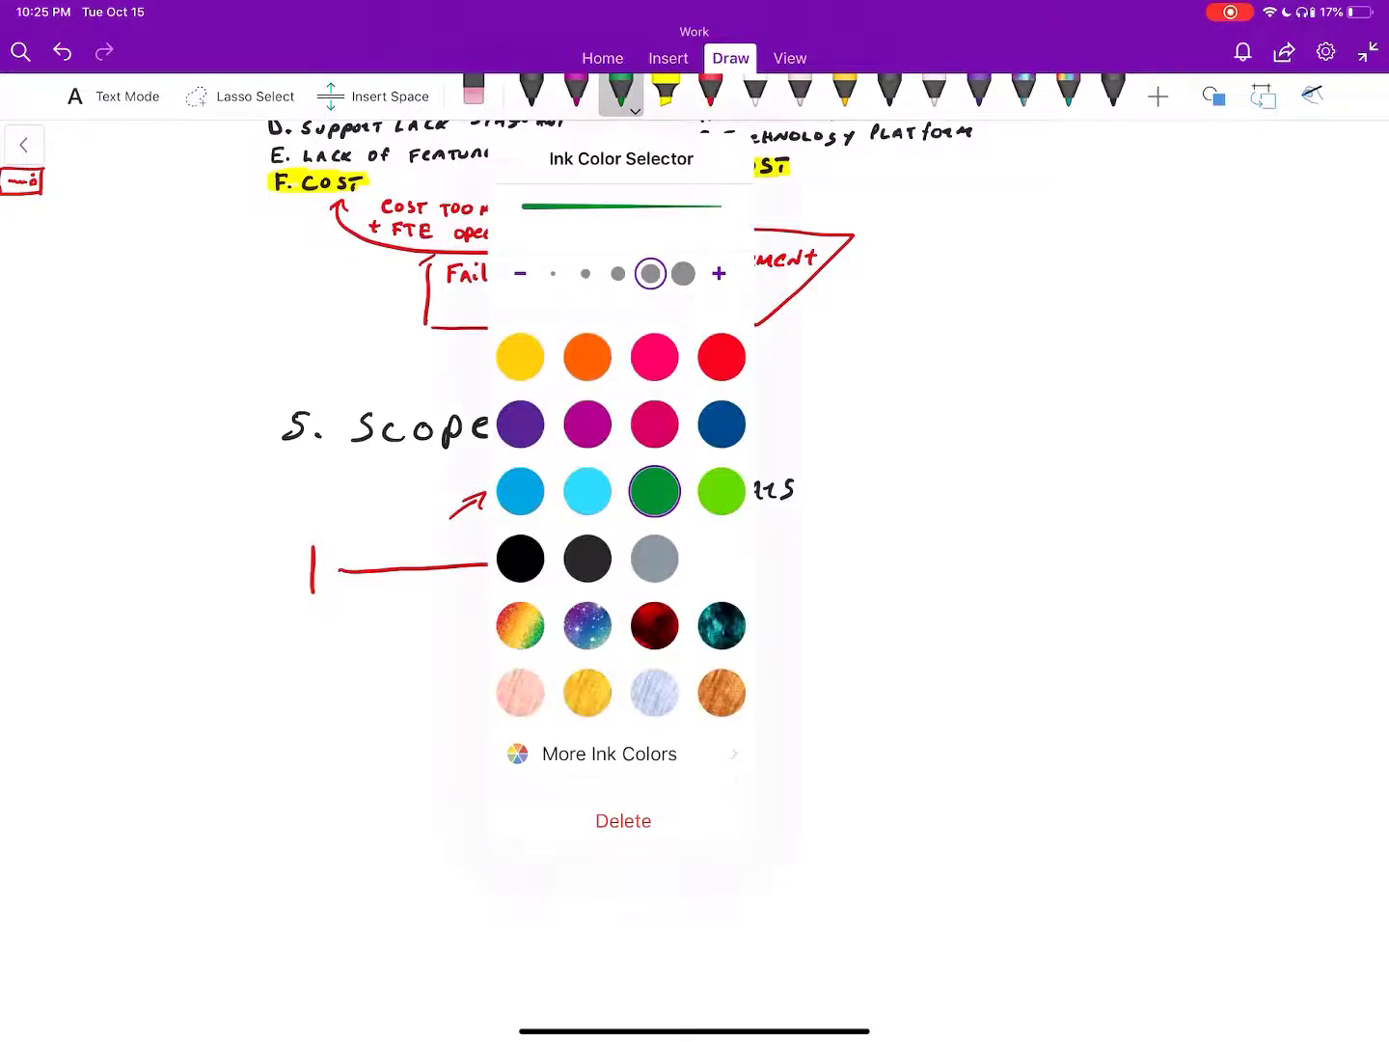
pyautogui.click(618, 274)
pyautogui.click(978, 652)
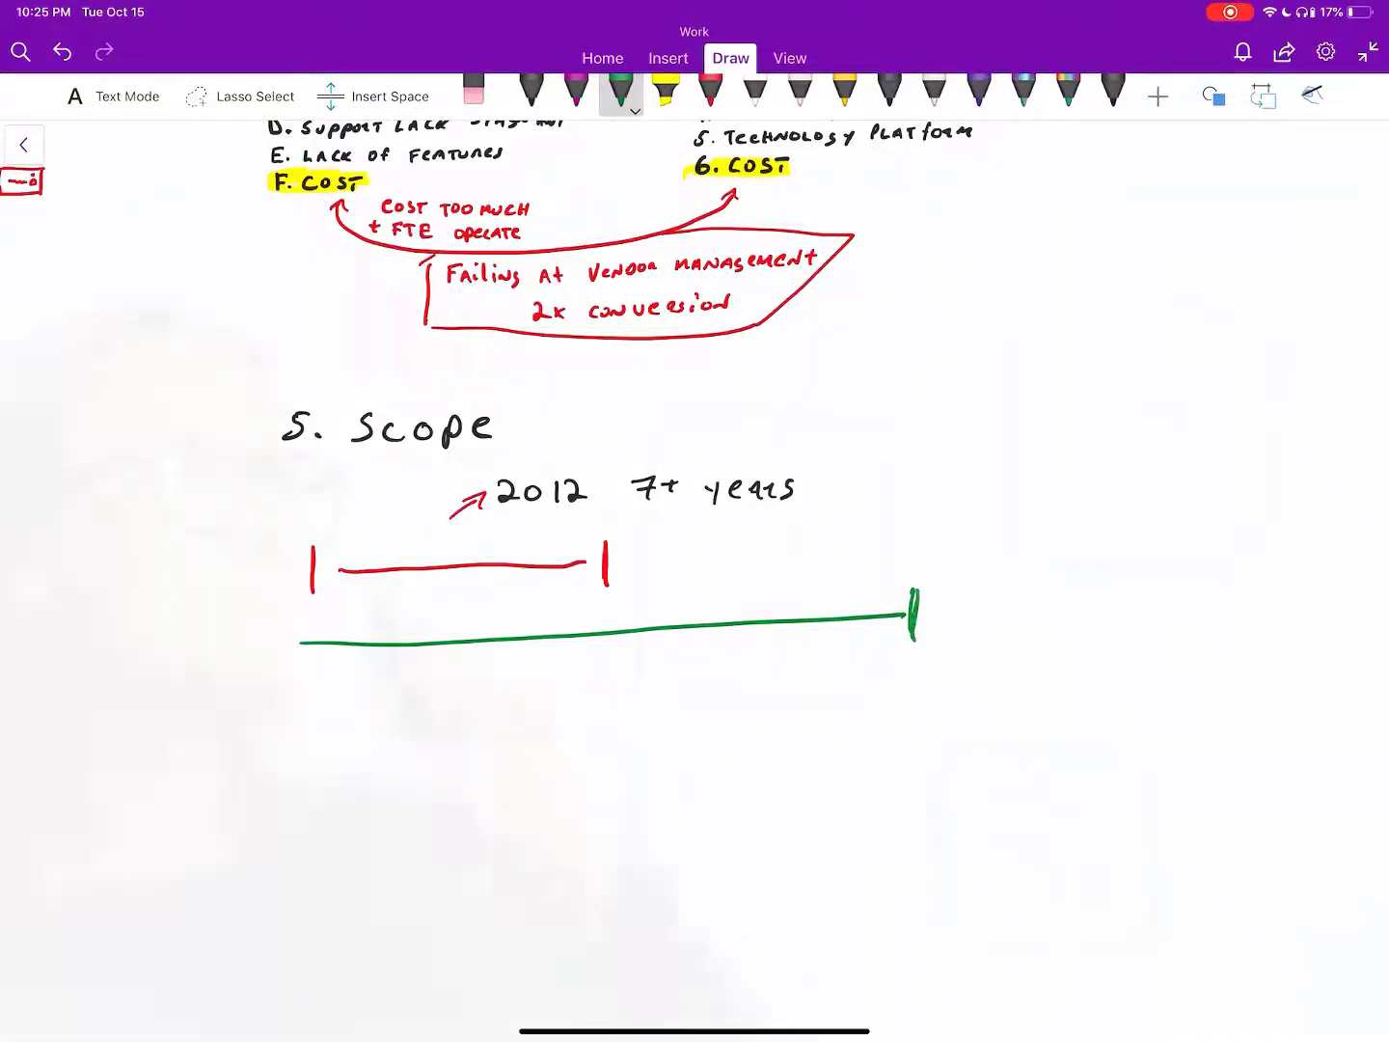
# Tick off the green span and label it 'LARGE SCOPE' beneath.
pyautogui.moveTo(296, 624); pyautogui.dragTo(299, 667)
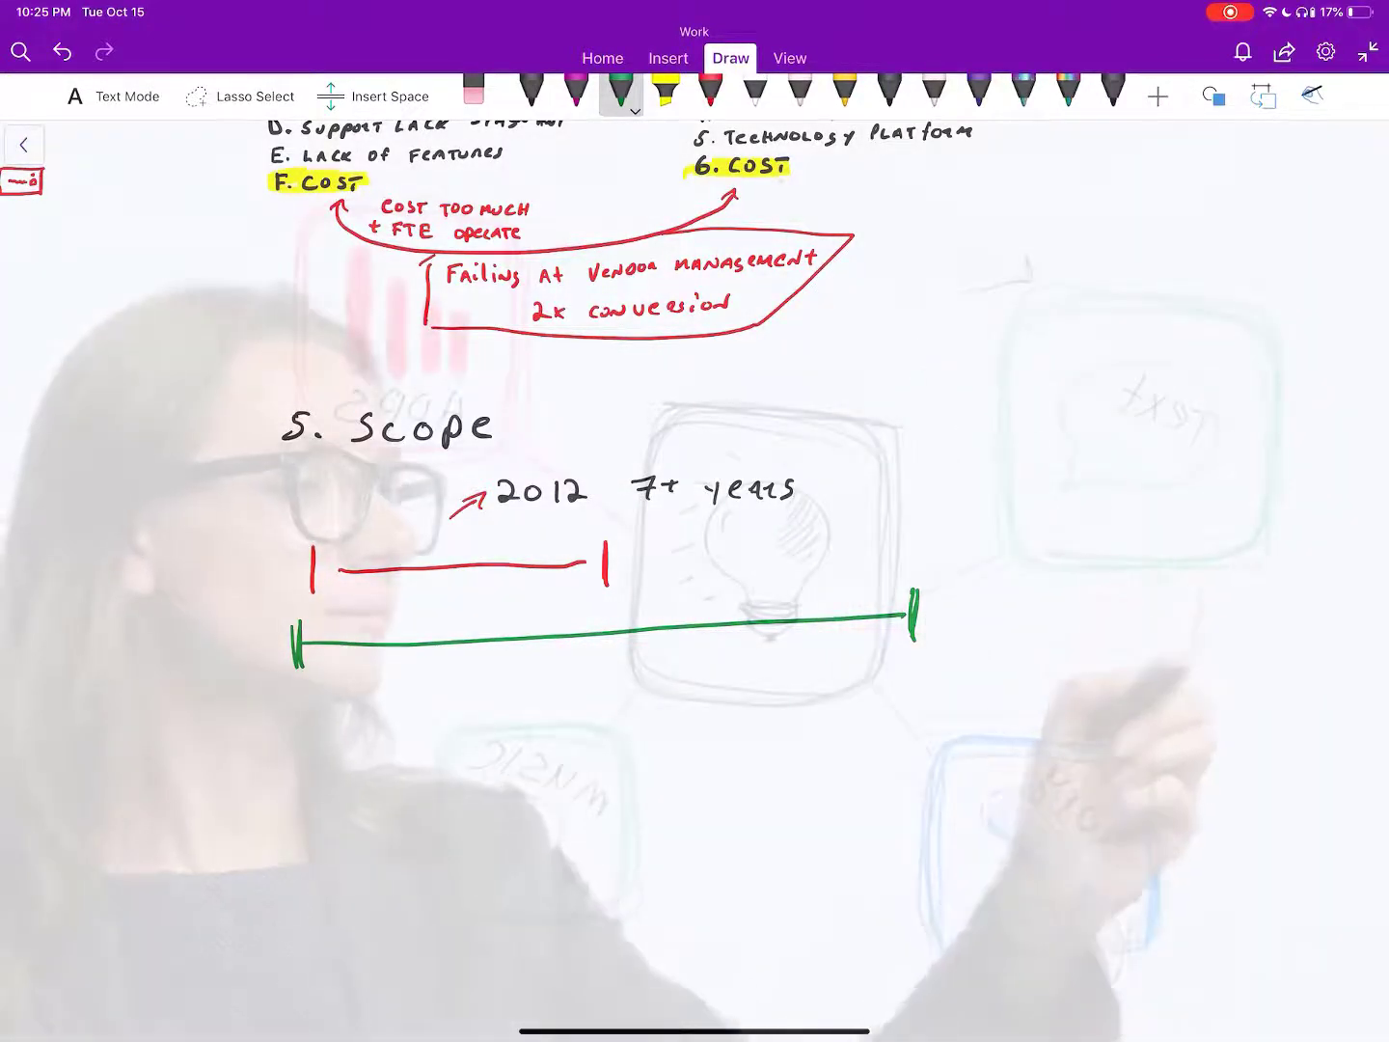
pyautogui.moveTo(548, 645)
pyautogui.mouseDown()
pyautogui.moveTo(560, 667)
pyautogui.moveTo(617, 664)
pyautogui.mouseUp()
pyautogui.moveTo(624, 649)
pyautogui.mouseDown()
pyautogui.moveTo(632, 665)
pyautogui.moveTo(730, 664)
pyautogui.mouseUp()
pyautogui.moveTo(747, 664)
pyautogui.mouseDown()
pyautogui.moveTo(755, 647)
pyautogui.moveTo(773, 660)
pyautogui.mouseUp()
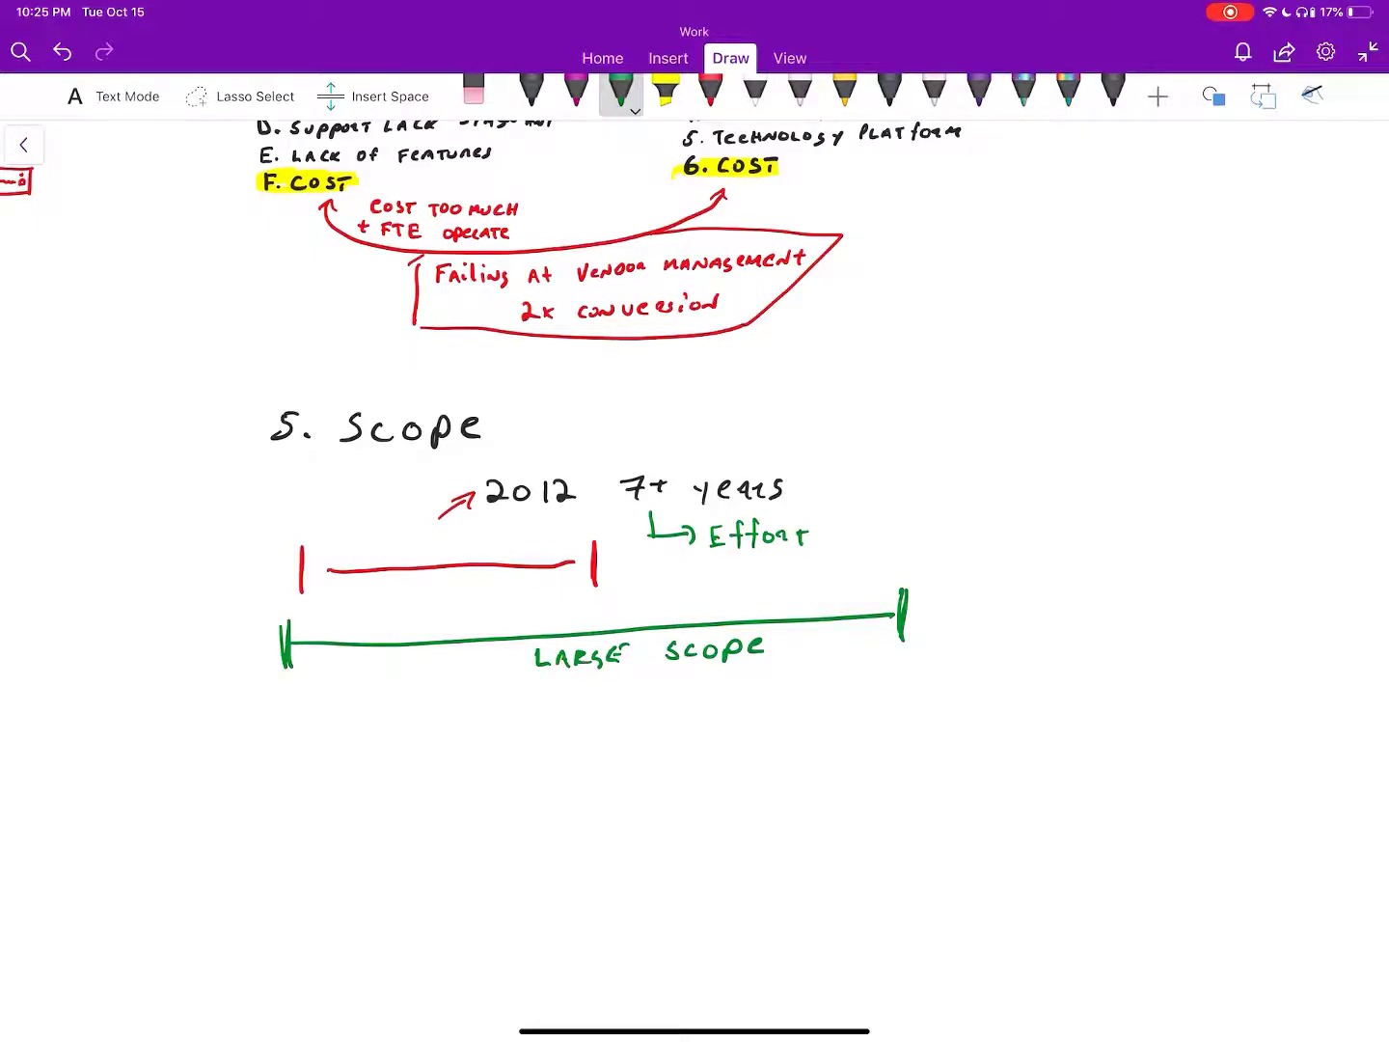
pyautogui.hscroll(1, 695, 543)
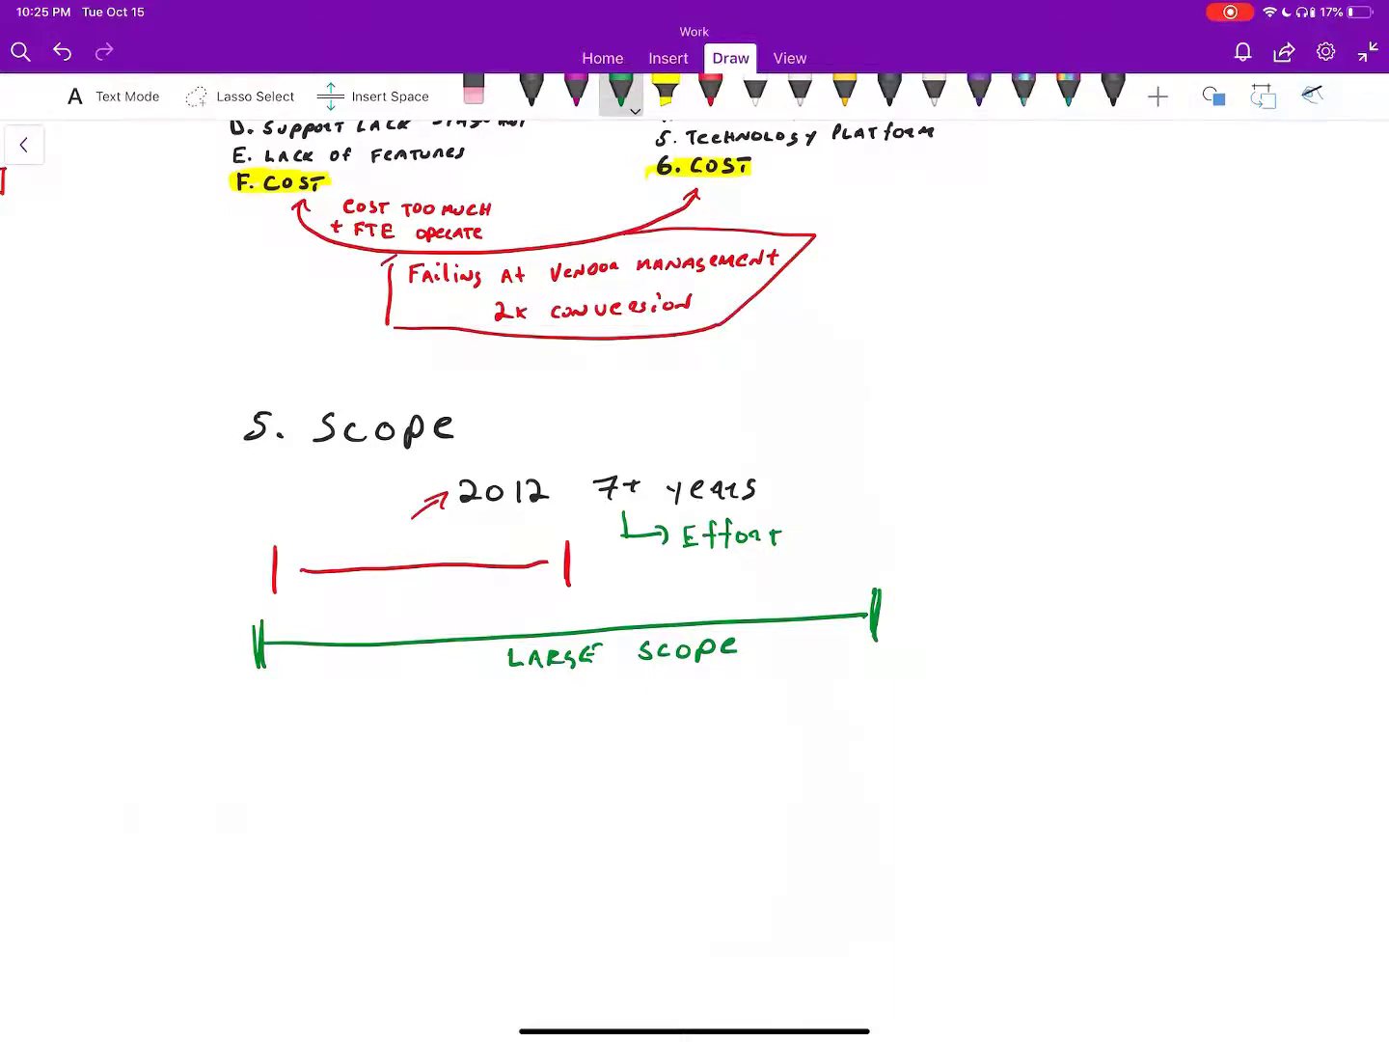
# Handwrite 'Merger' in green to the right of Effort.
pyautogui.click(849, 502)
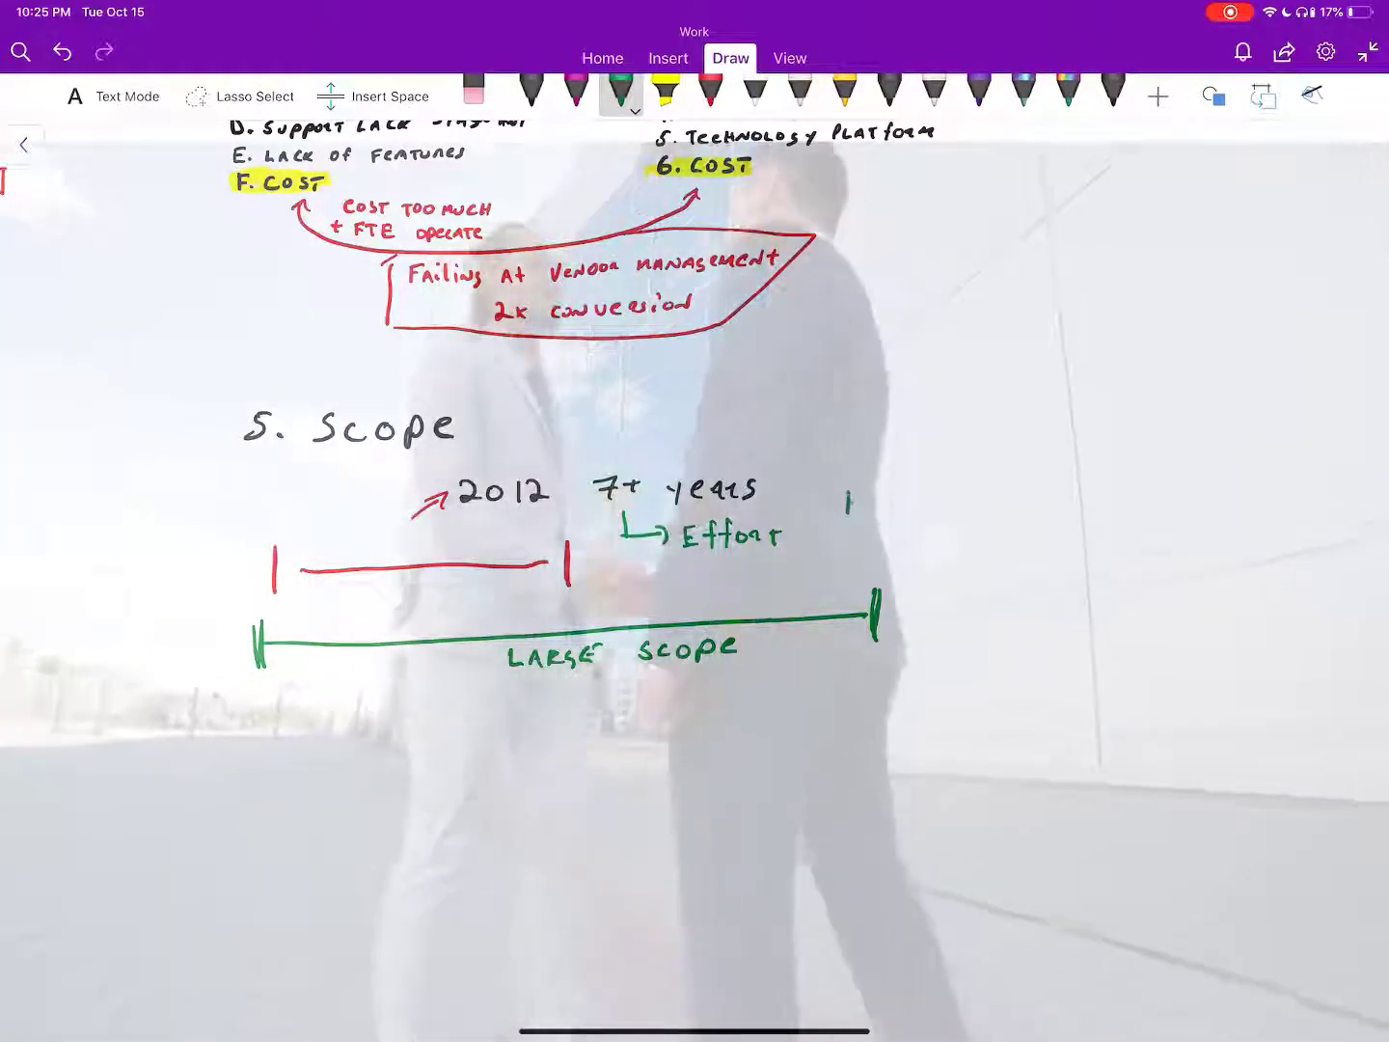
pyautogui.moveTo(849, 502); pyautogui.dragTo(942, 486)
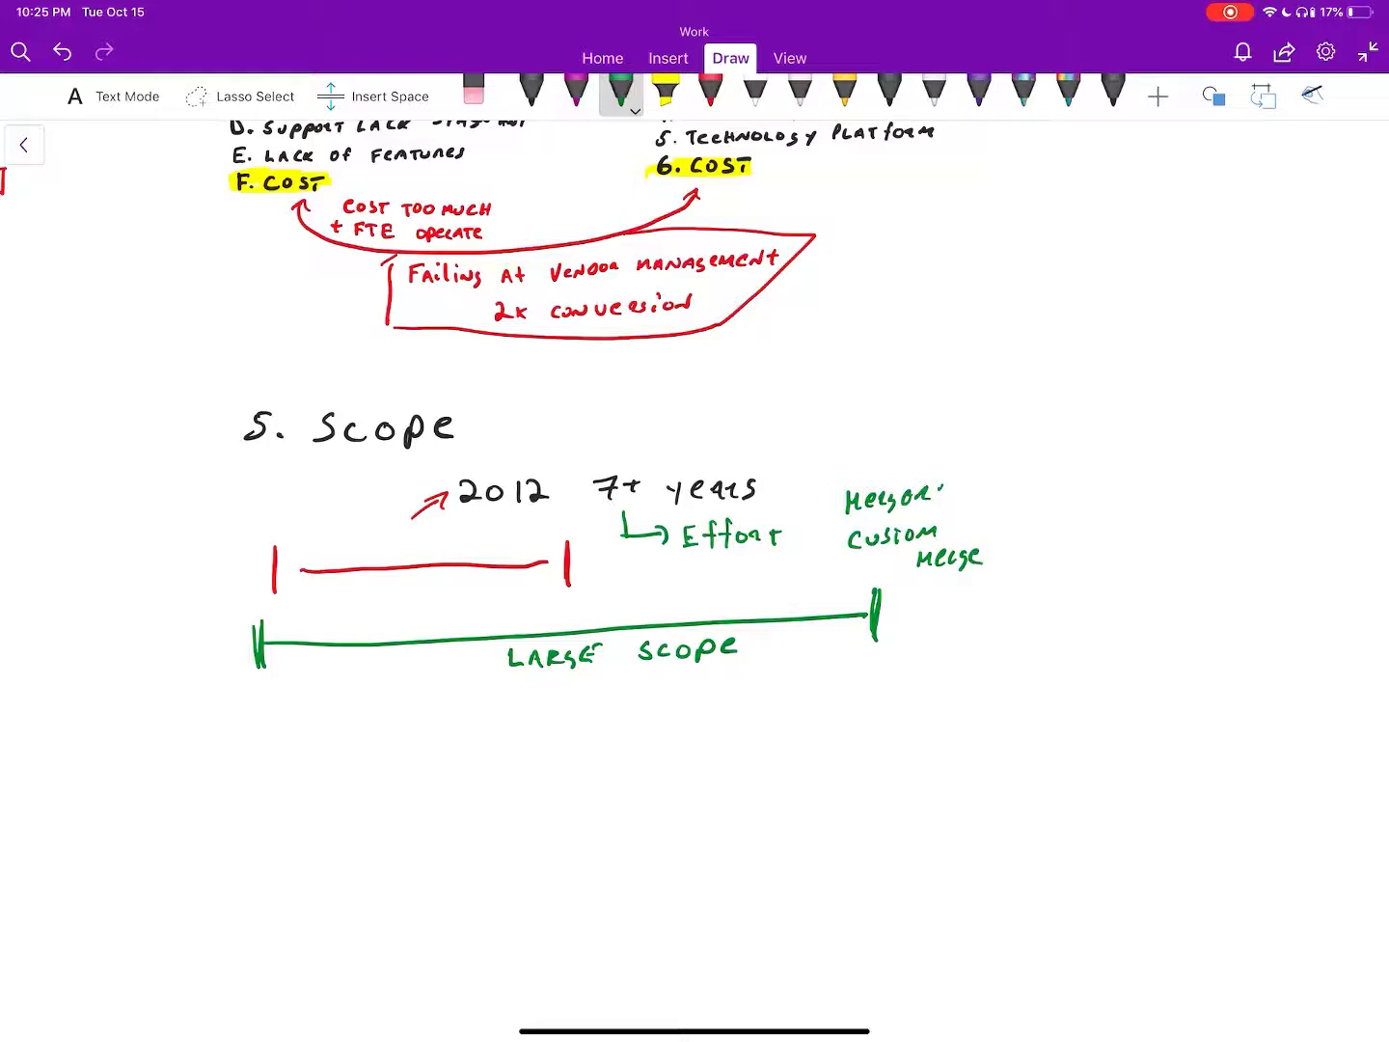
pyautogui.hscroll(1, 694, 543)
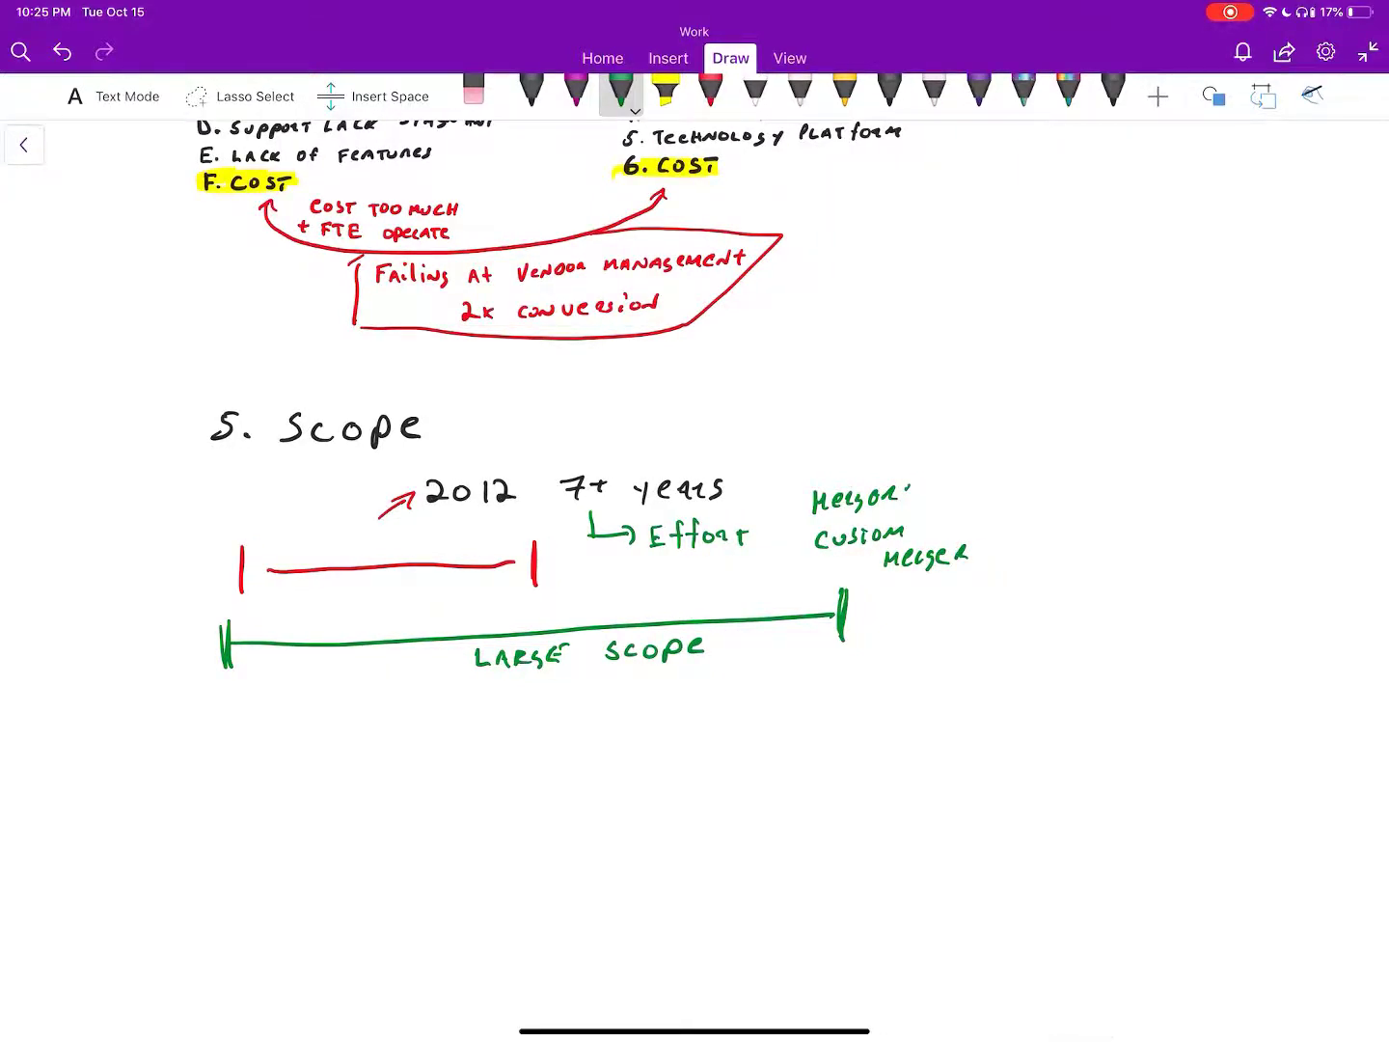
pyautogui.scroll(-1, 695, 542)
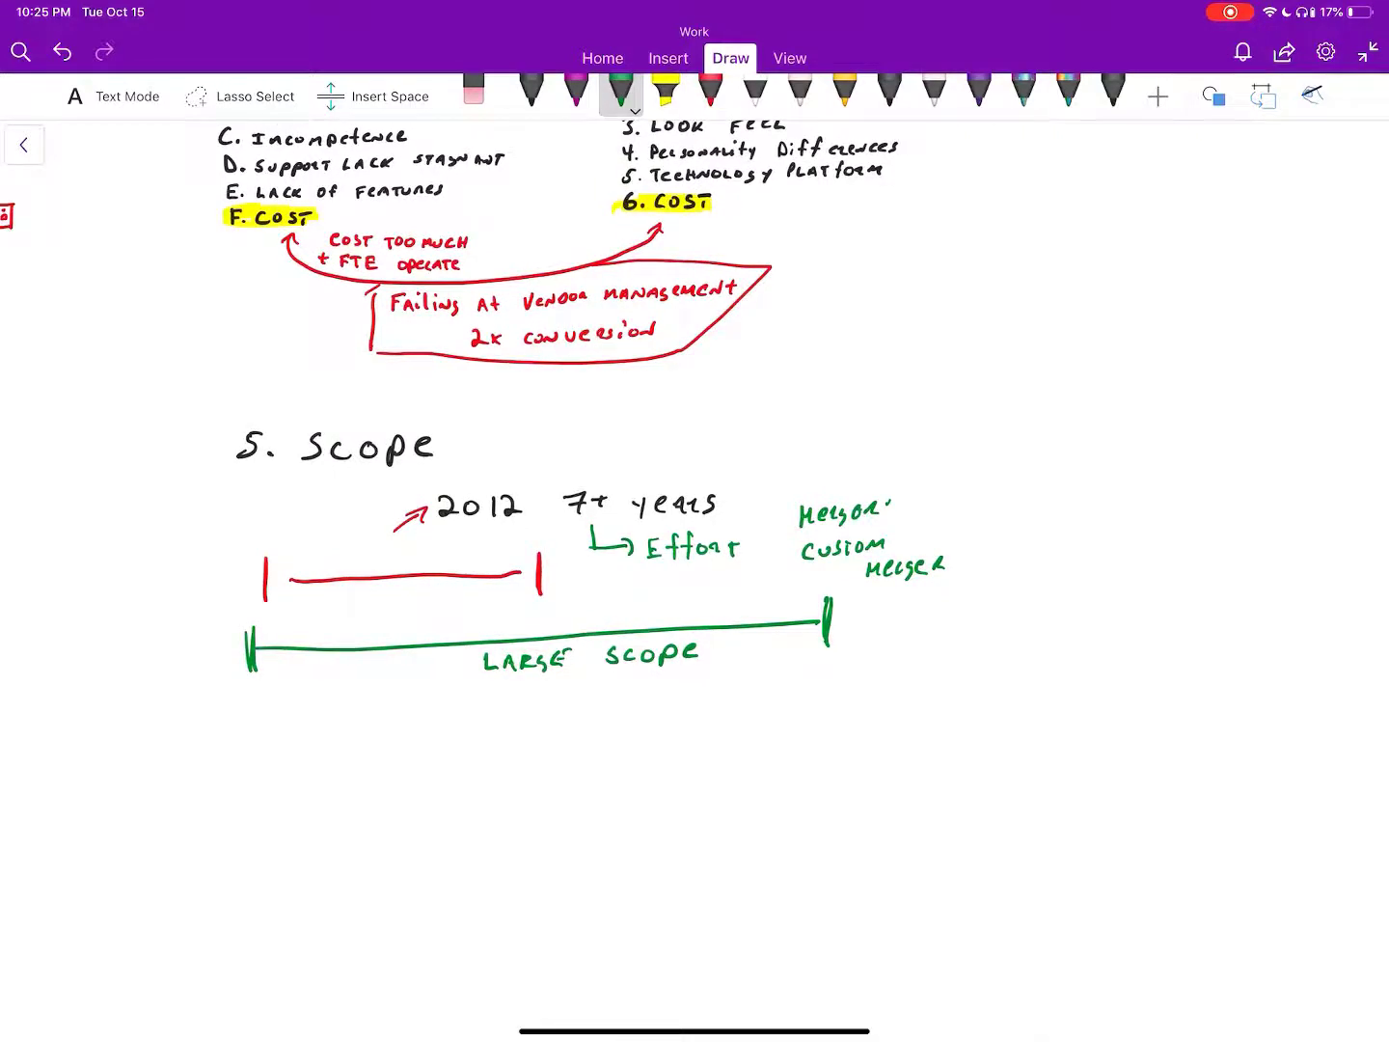
pyautogui.scroll(-2, 694, 543)
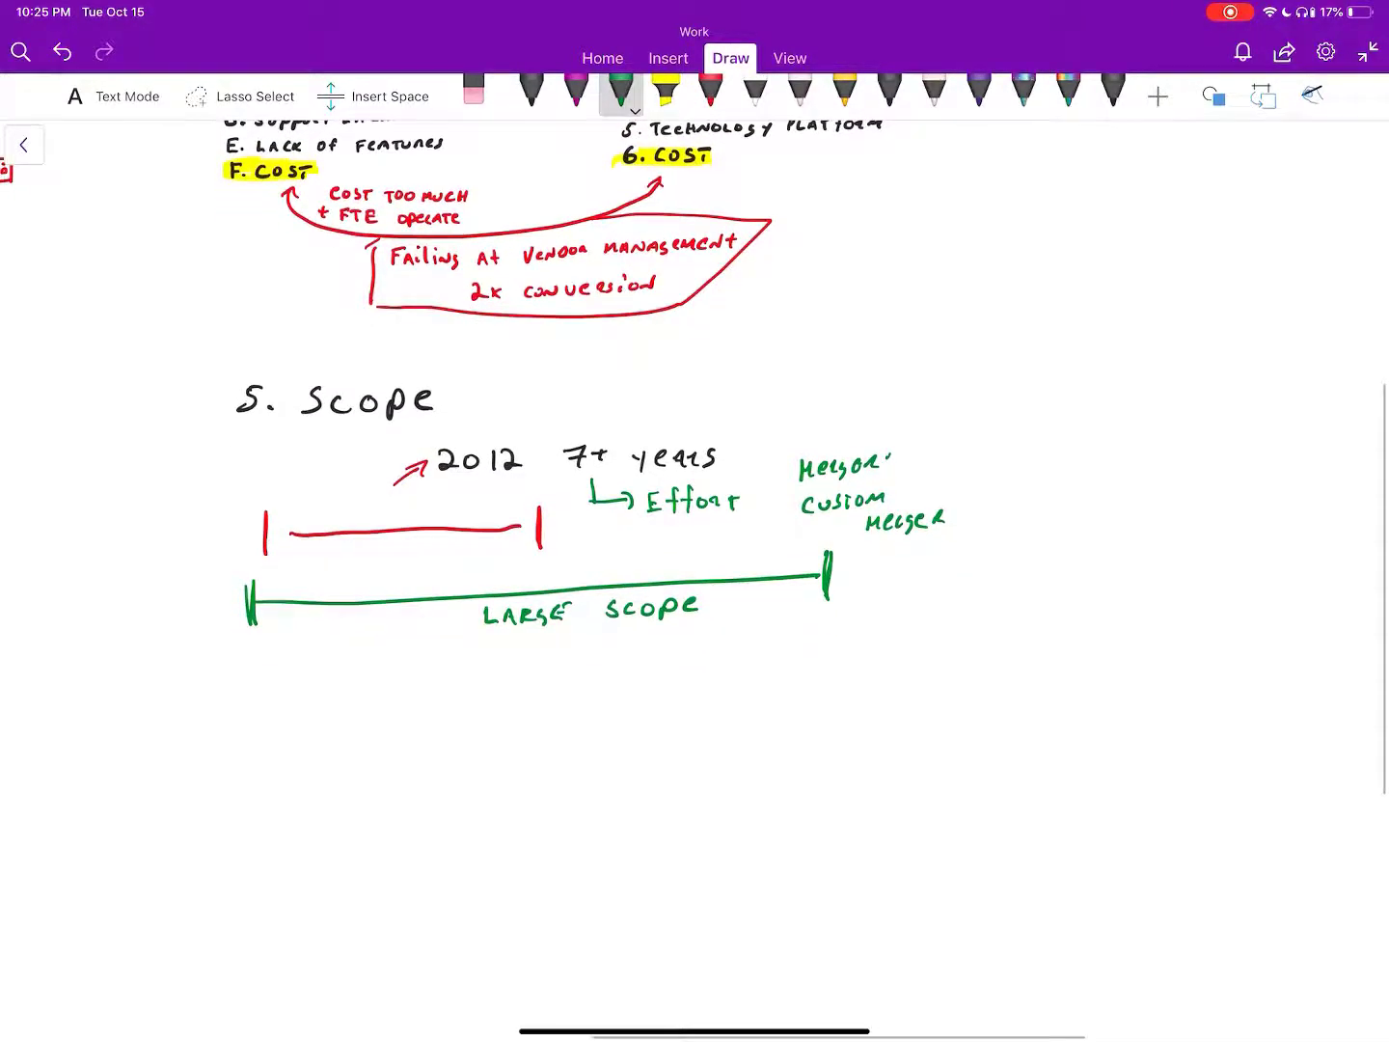
# Highlight Scope in yellow, then write a green '(3x)' under LARGE SCOPE.
pyautogui.click(666, 91)
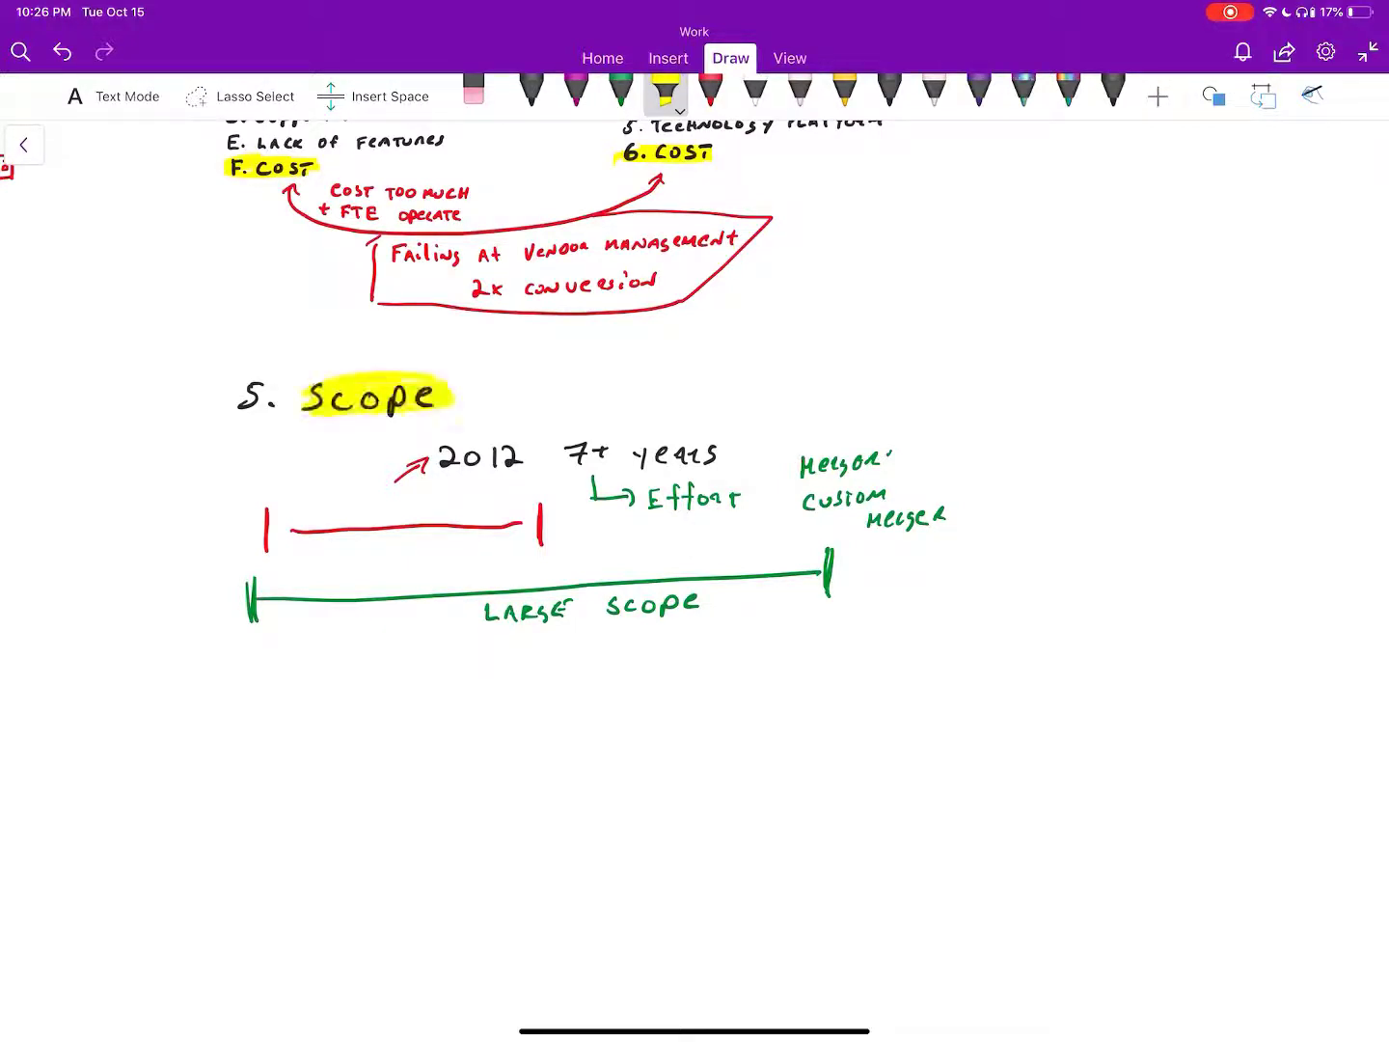
pyautogui.click(620, 92)
pyautogui.scroll(-2, 694, 542)
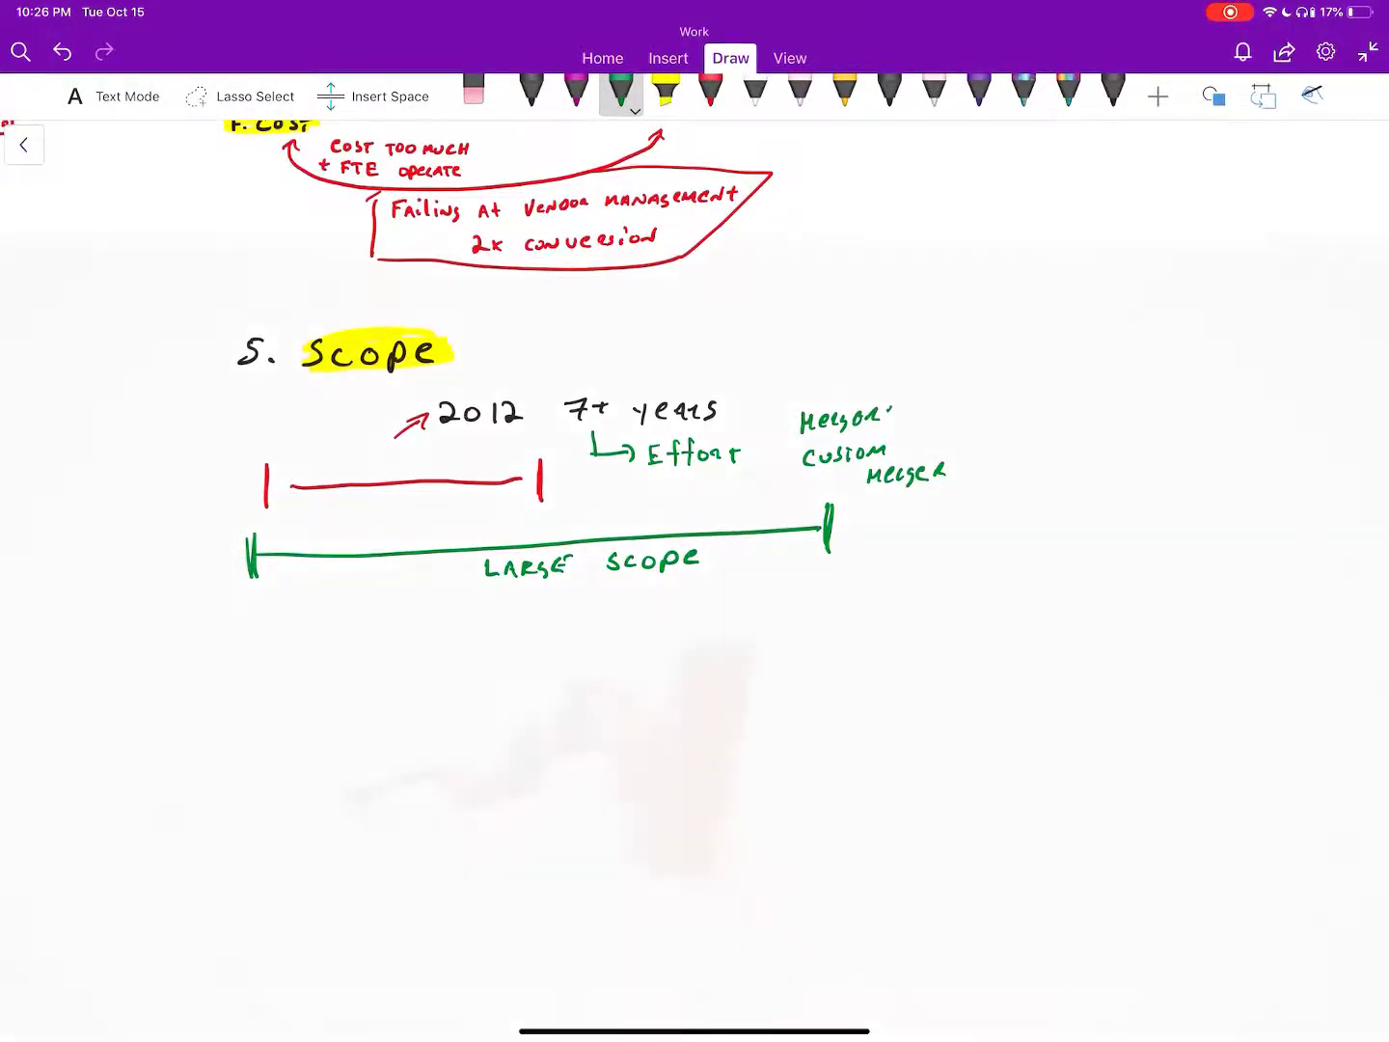
pyautogui.click(755, 586)
pyautogui.moveTo(749, 575)
pyautogui.mouseDown()
pyautogui.moveTo(754, 606)
pyautogui.moveTo(785, 604)
pyautogui.moveTo(743, 606)
pyautogui.moveTo(793, 608)
pyautogui.mouseUp()
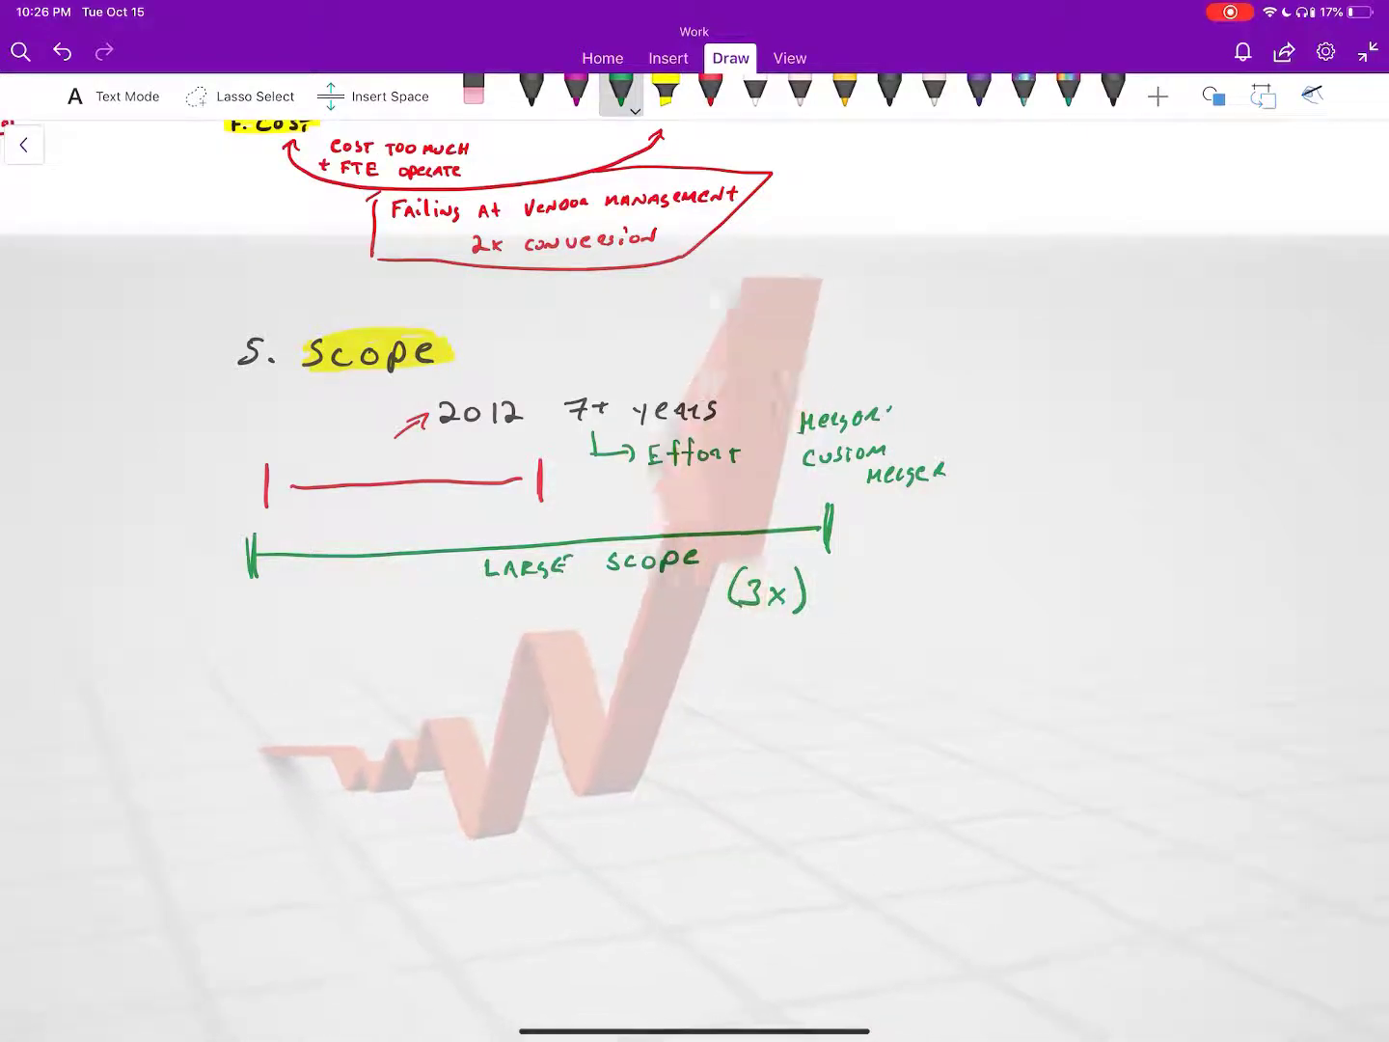
pyautogui.scroll(-2, 694, 543)
pyautogui.scroll(3, 694, 543)
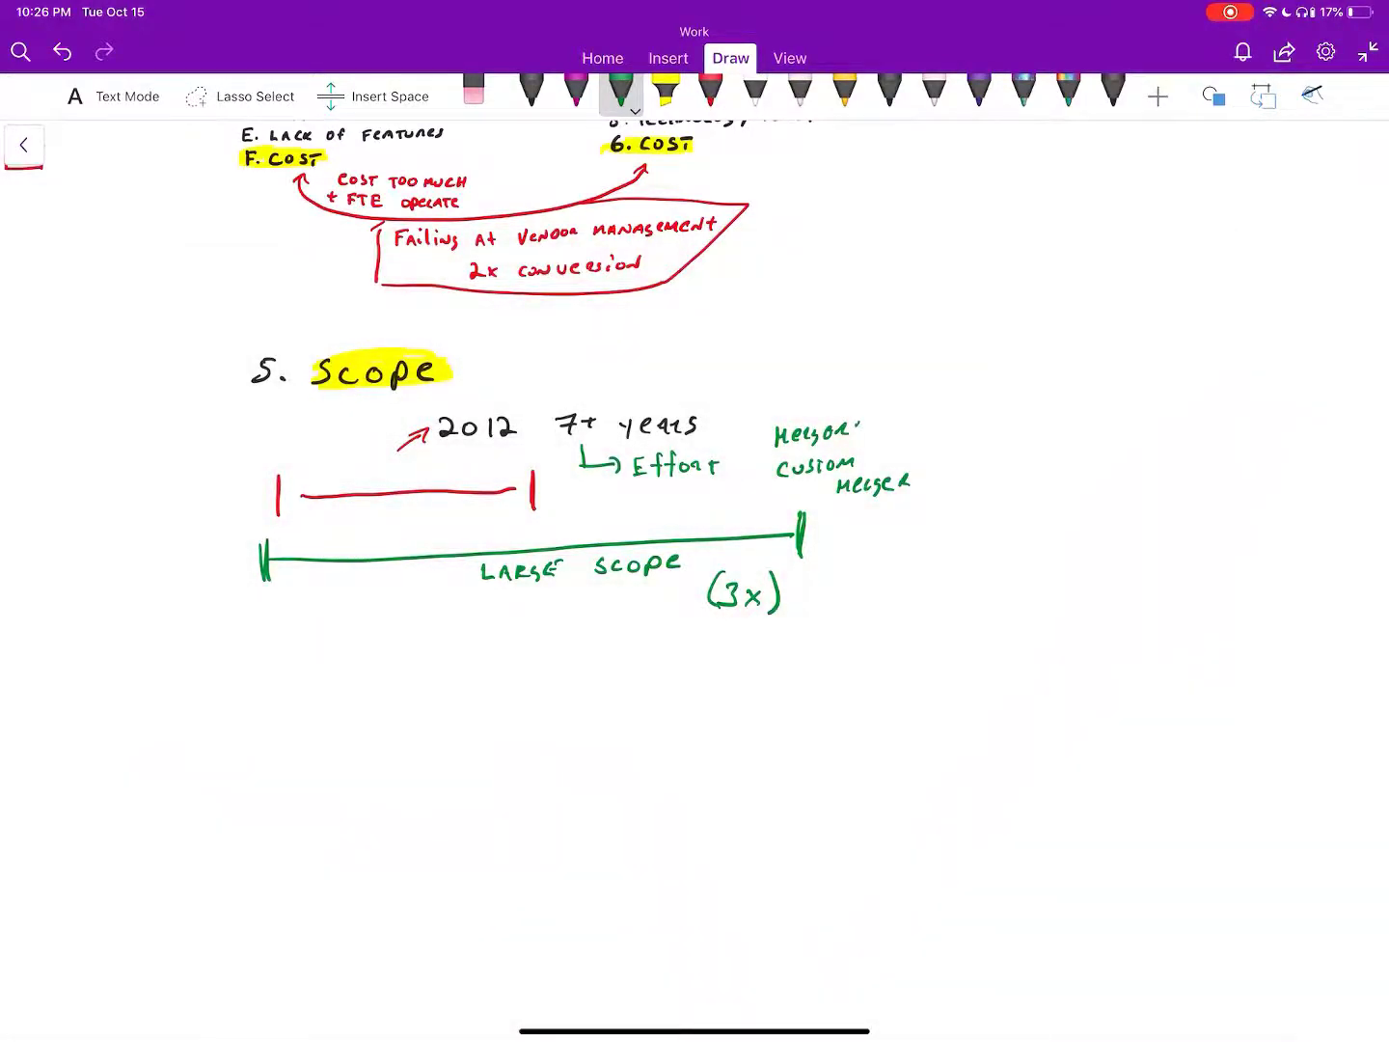
pyautogui.scroll(3, 694, 434)
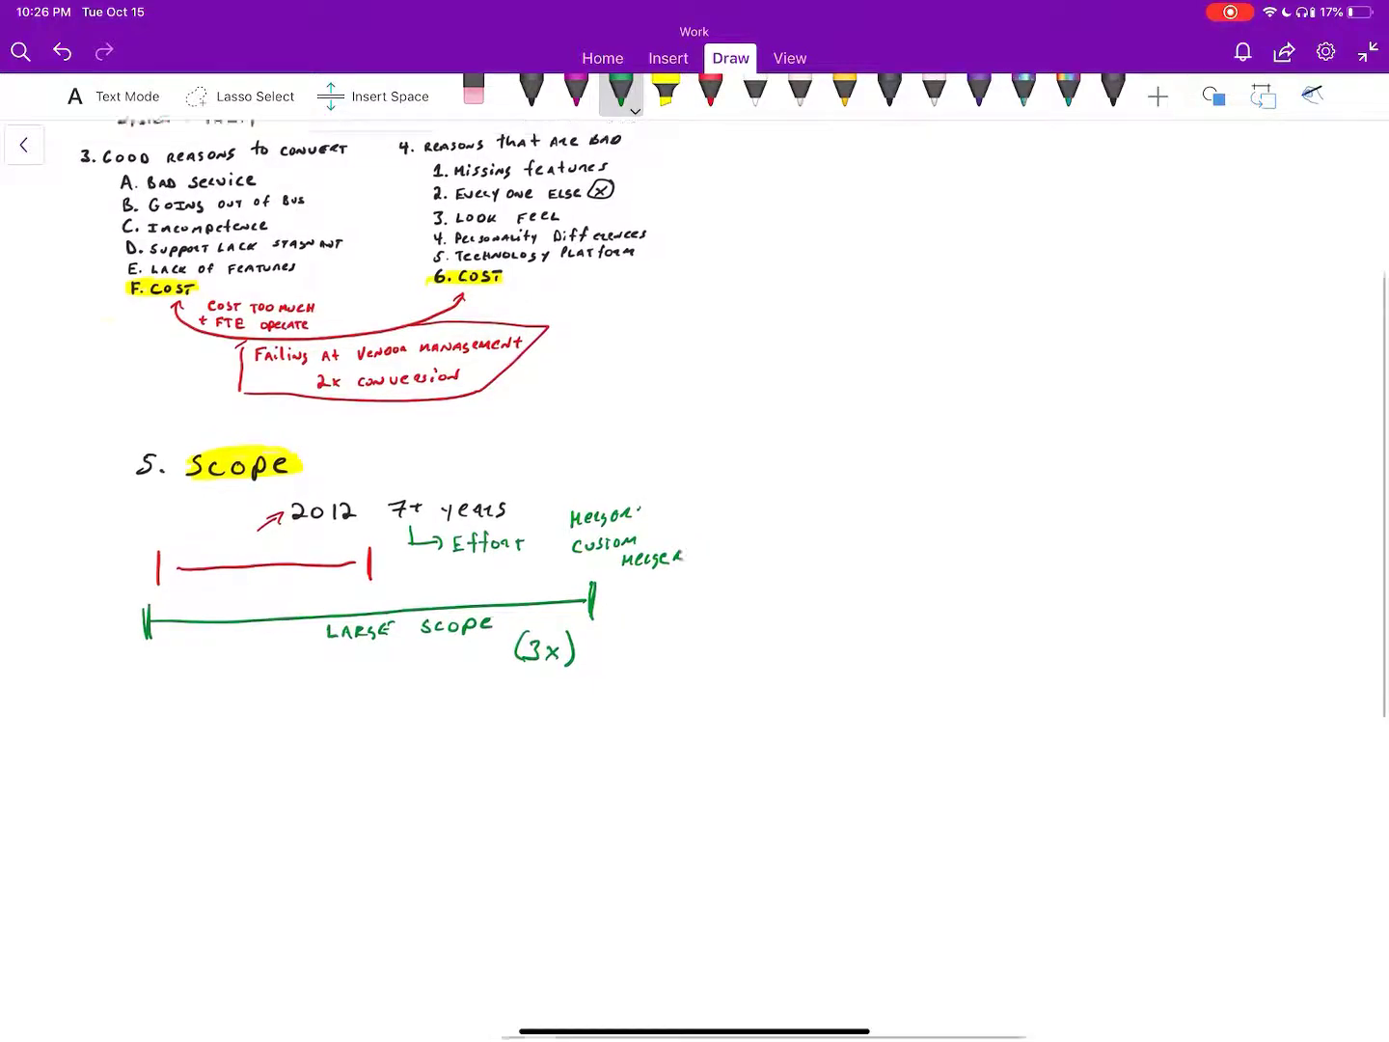
pyautogui.scroll(3, 695, 434)
pyautogui.scroll(2, 694, 435)
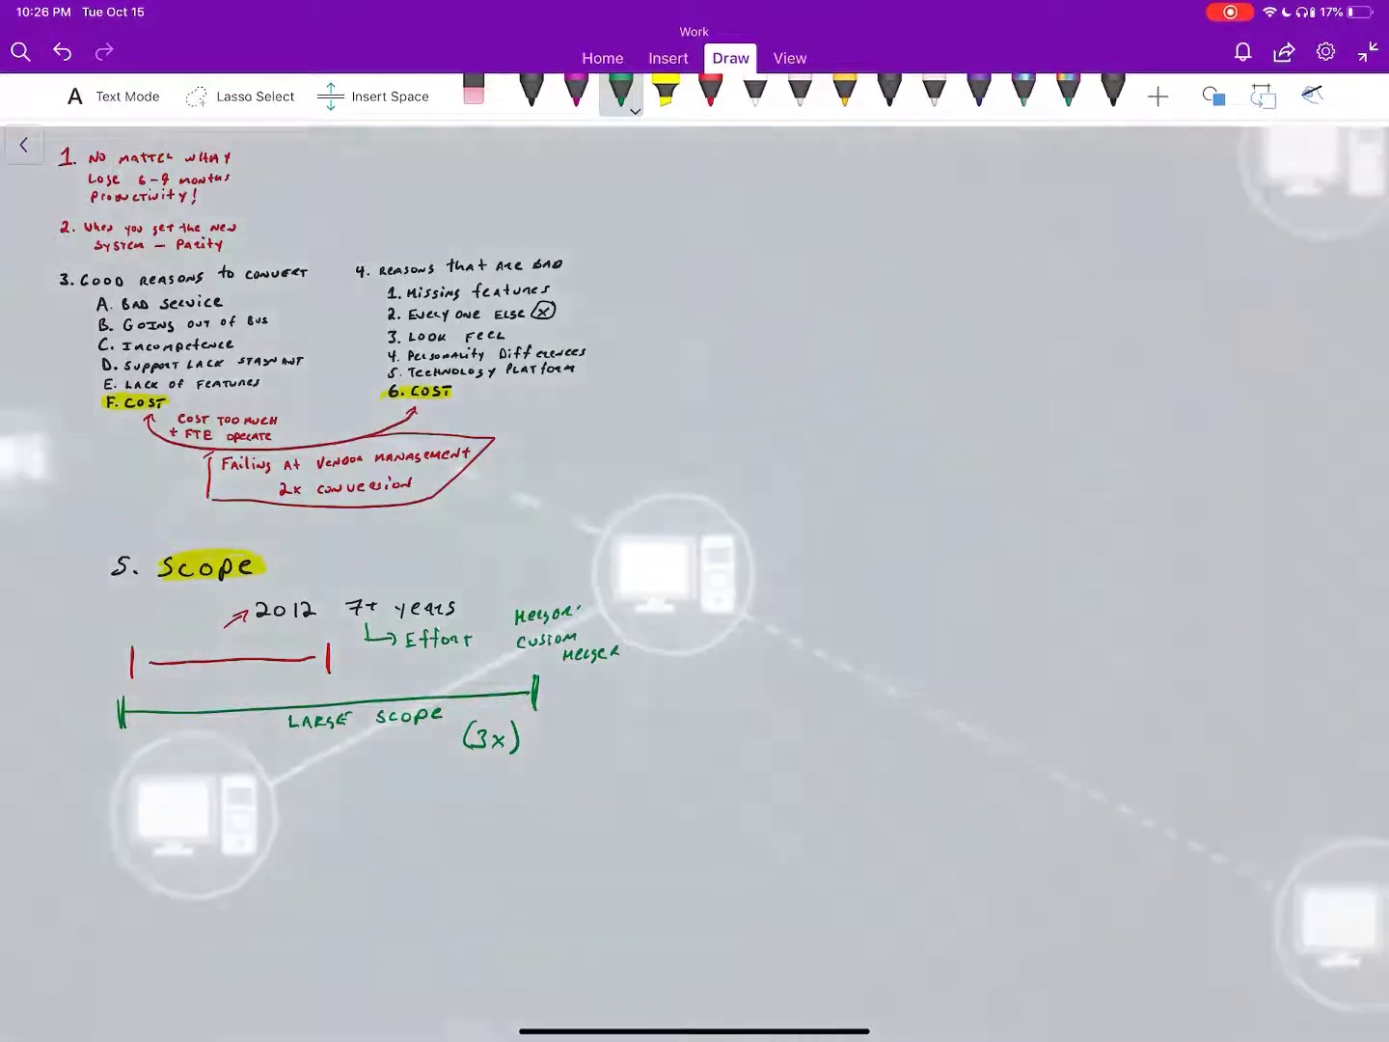
# Handwrite the green heading 'HOST IN HOUSE' and number it 6.
pyautogui.moveTo(687, 220)
pyautogui.mouseDown()
pyautogui.moveTo(685, 243)
pyautogui.moveTo(859, 236)
pyautogui.mouseUp()
pyautogui.moveTo(859, 226); pyautogui.dragTo(961, 229)
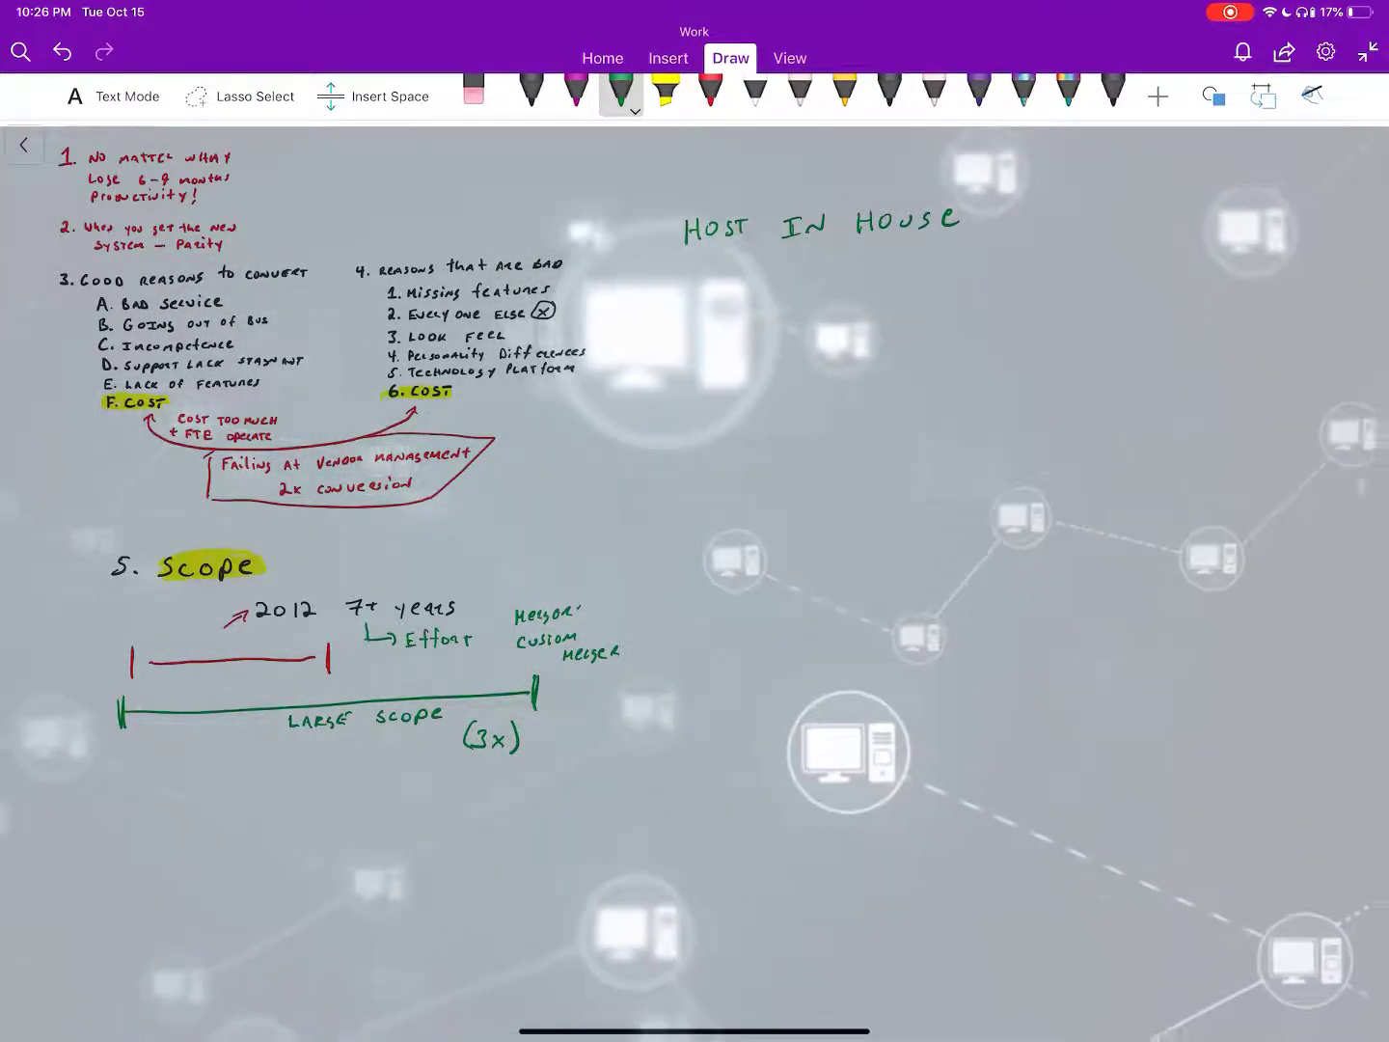
pyautogui.moveTo(651, 218); pyautogui.dragTo(663, 244)
pyautogui.moveTo(673, 245); pyautogui.dragTo(673, 246)
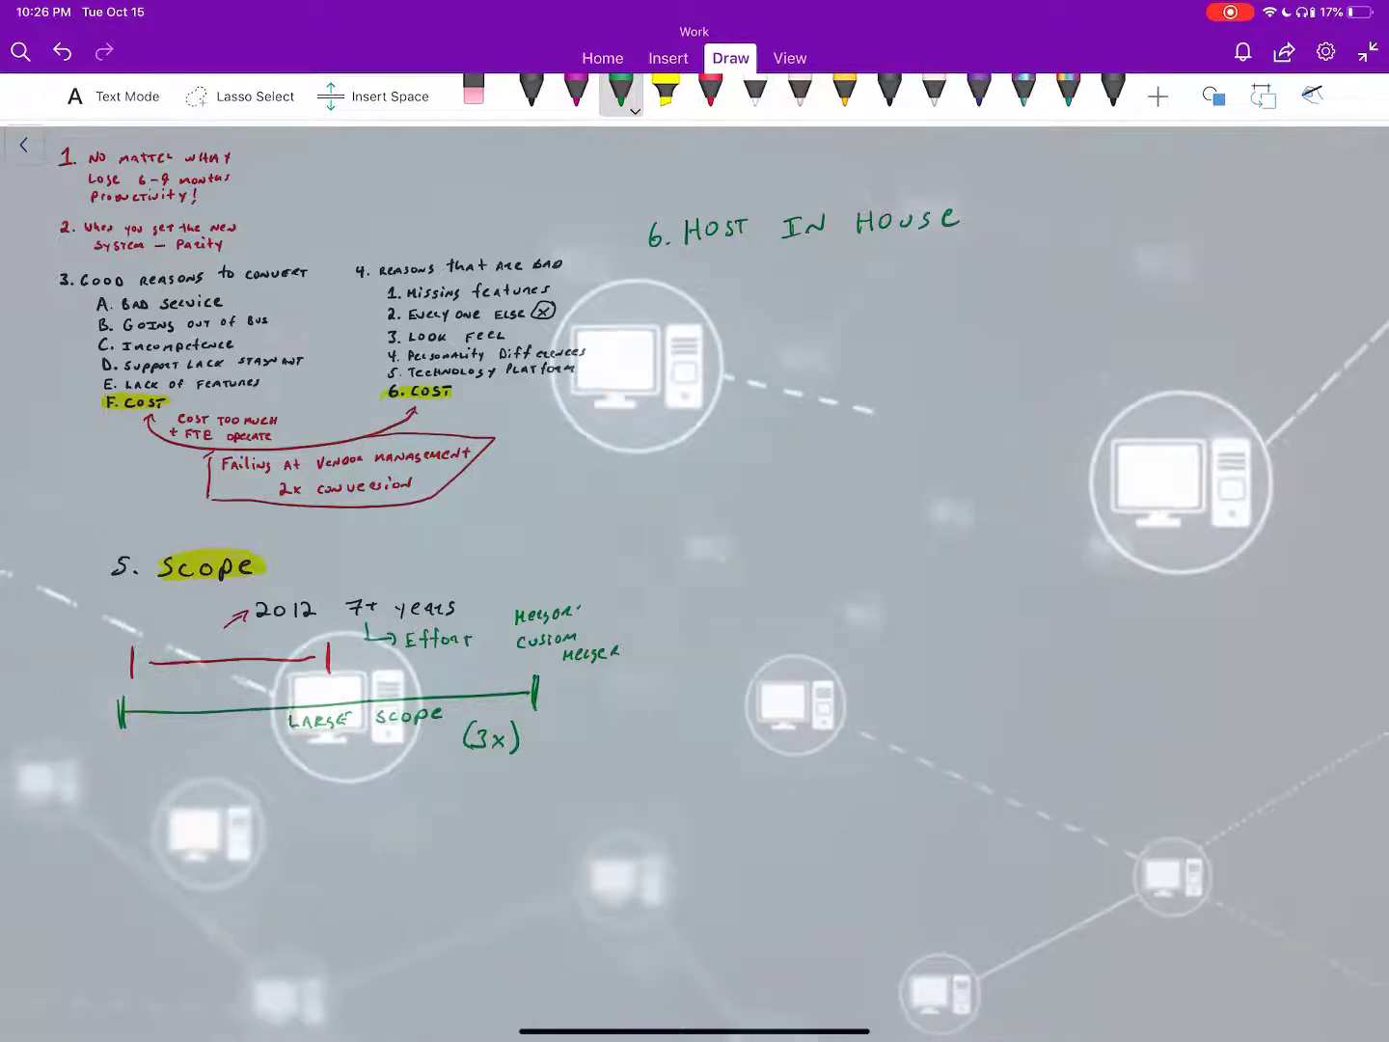
# Write 'NO LONGER' and 'CORE' in green beneath the heading.
pyautogui.moveTo(728, 280); pyautogui.dragTo(744, 263)
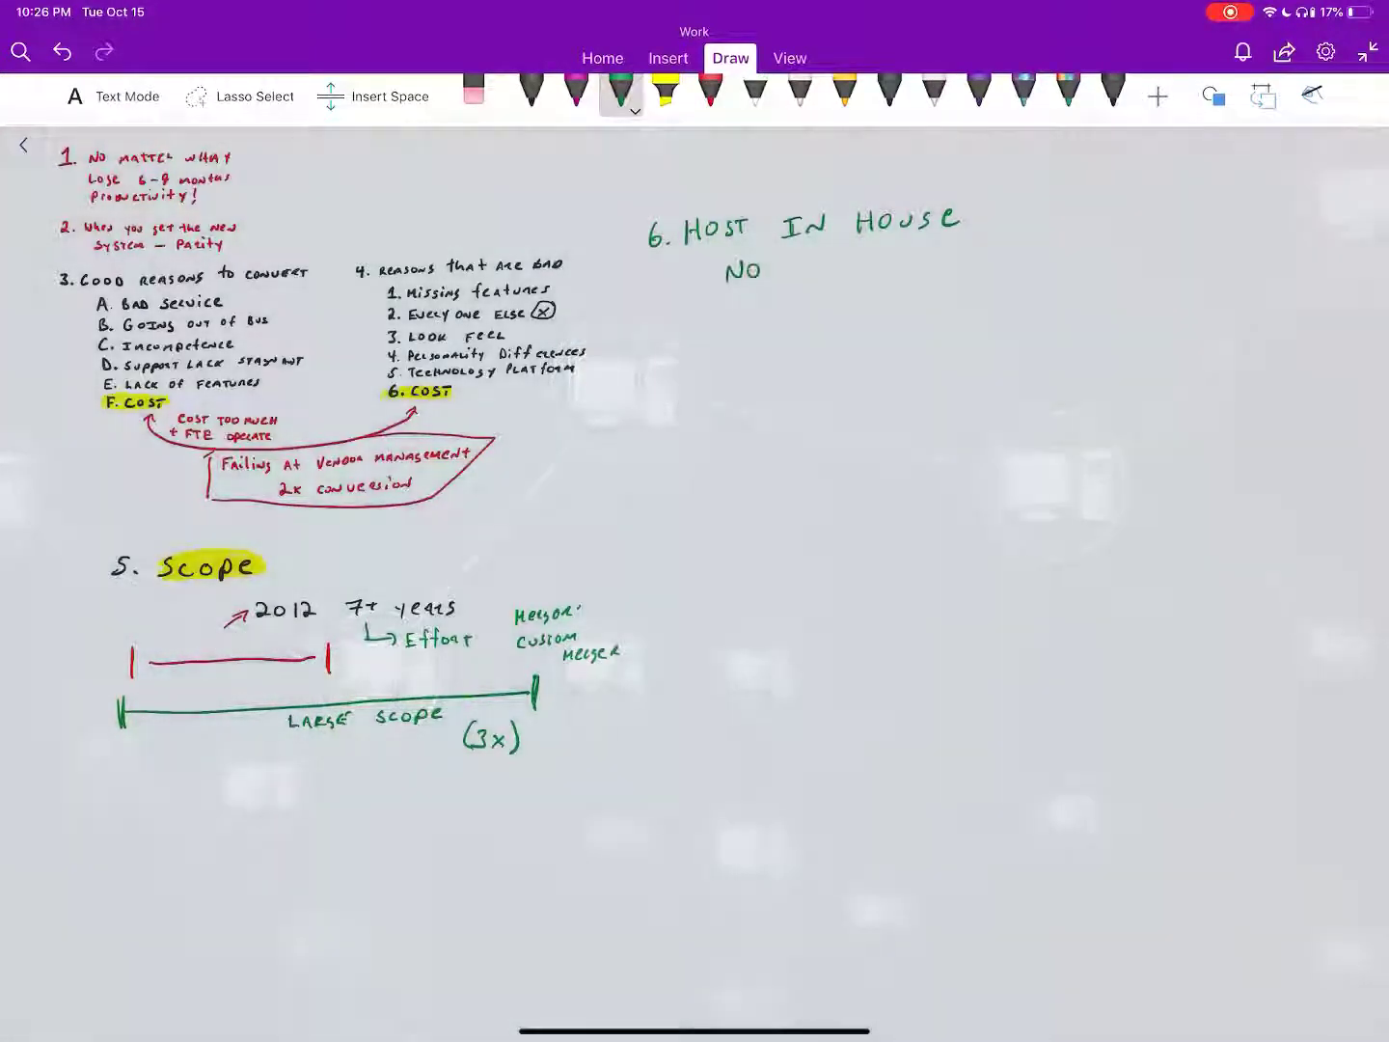
pyautogui.moveTo(785, 261)
pyautogui.mouseDown()
pyautogui.moveTo(808, 279)
pyautogui.moveTo(877, 277)
pyautogui.moveTo(846, 309)
pyautogui.mouseUp()
pyautogui.moveTo(864, 297); pyautogui.dragTo(894, 309)
pyautogui.moveTo(909, 288); pyautogui.dragTo(911, 306)
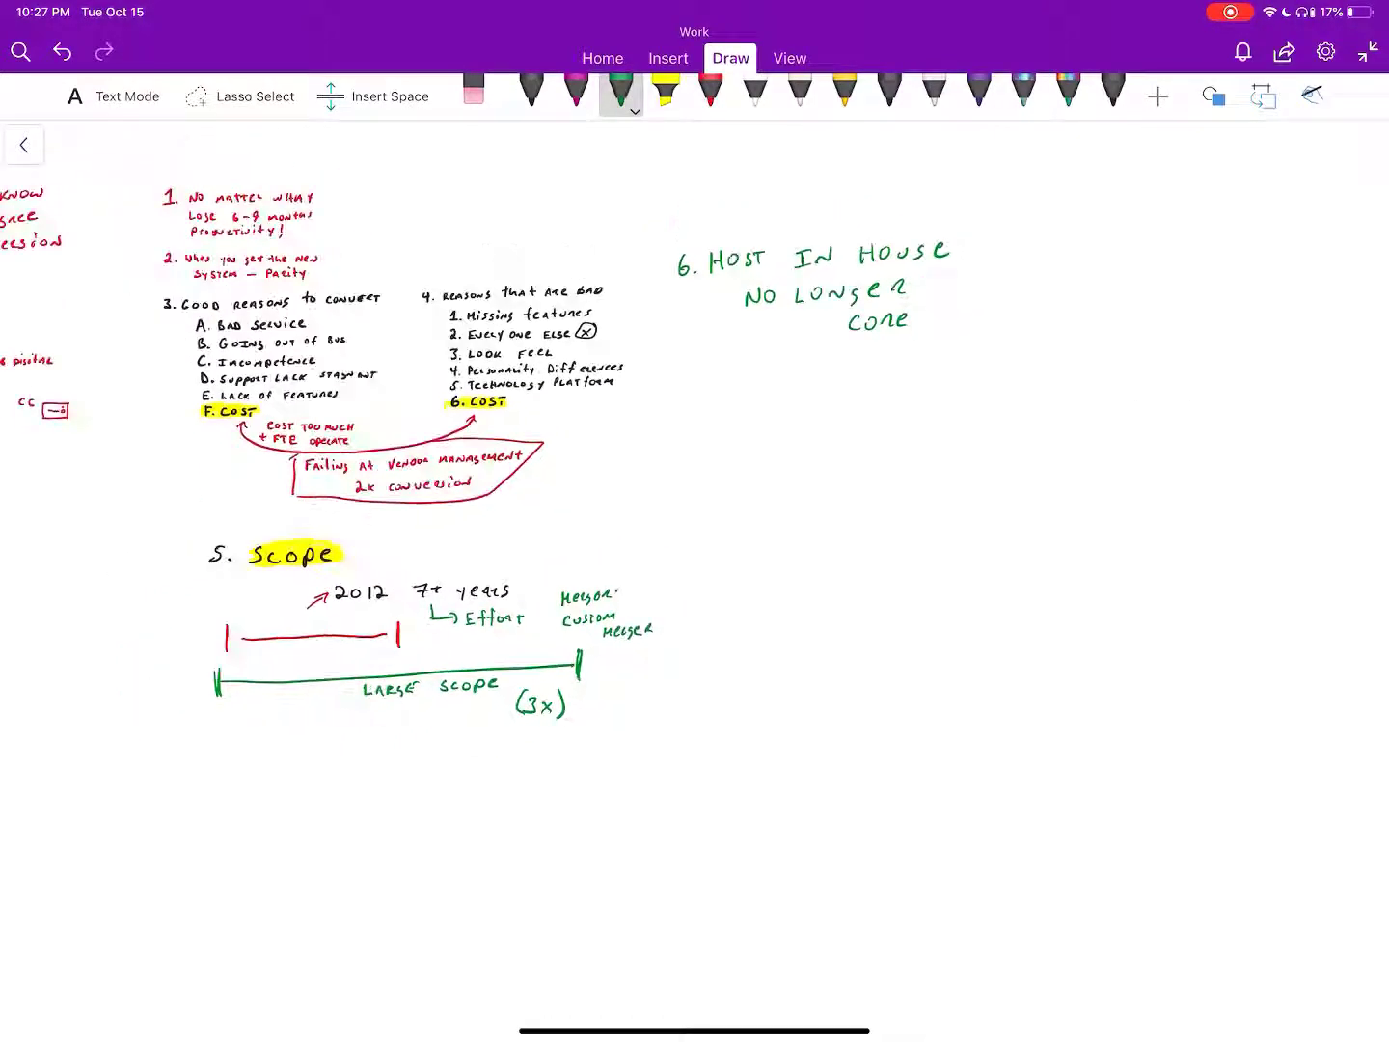
pyautogui.scroll(5, 694, 488)
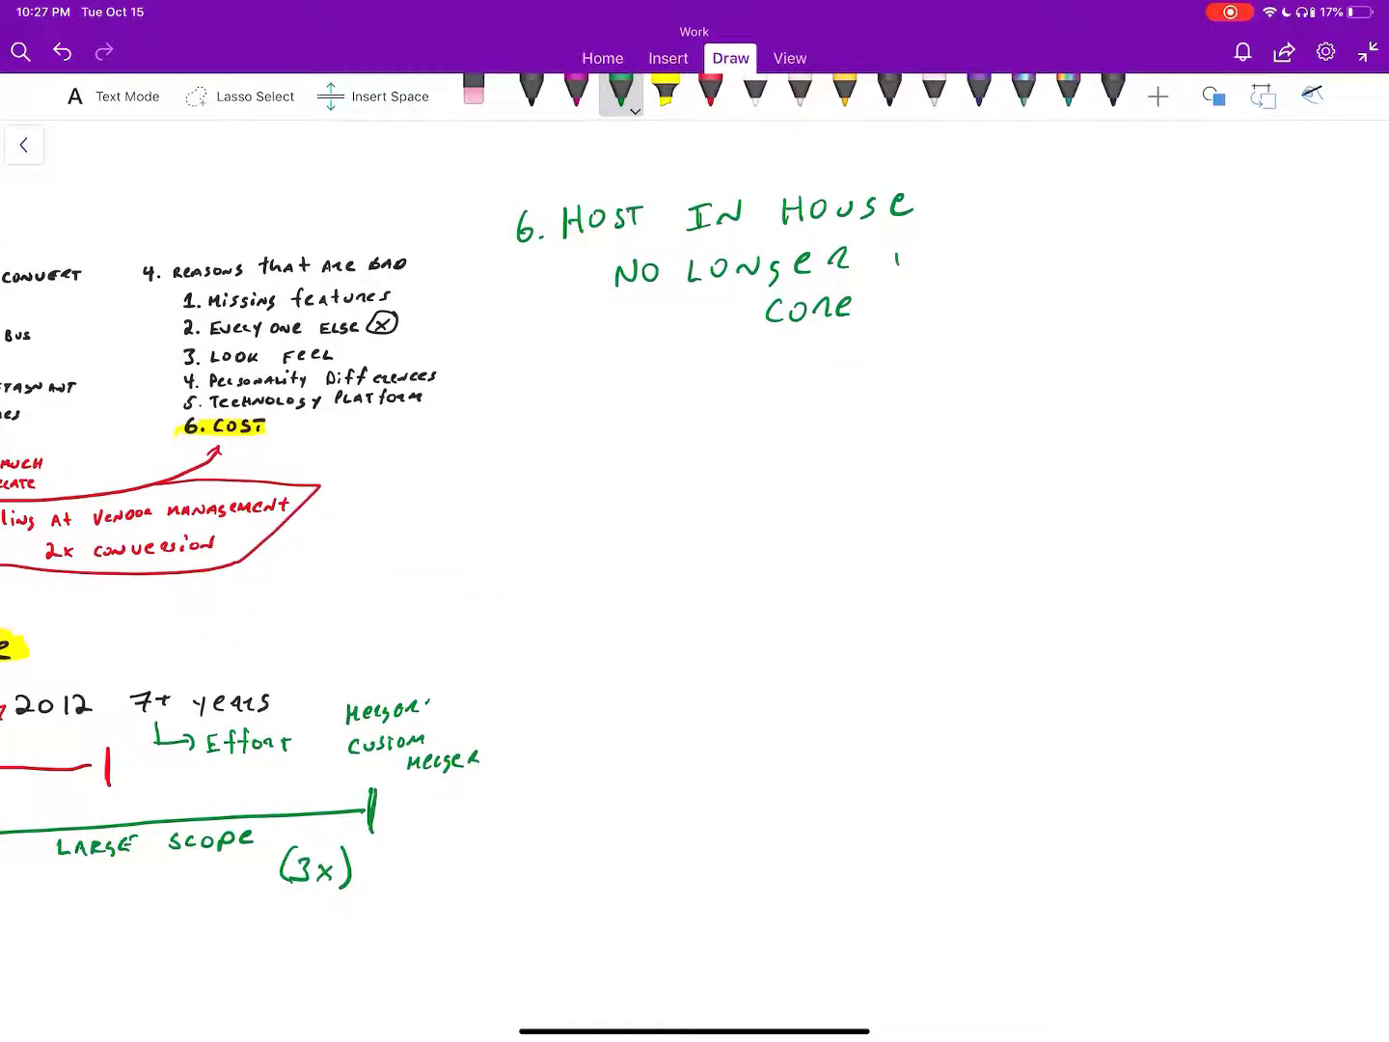
# Add 'IN HOUSE' after 'No longer' and write 'WANT BRING IT IN HOUSE' below.
pyautogui.moveTo(943, 248)
pyautogui.mouseDown()
pyautogui.moveTo(957, 263)
pyautogui.moveTo(1029, 257)
pyautogui.mouseUp()
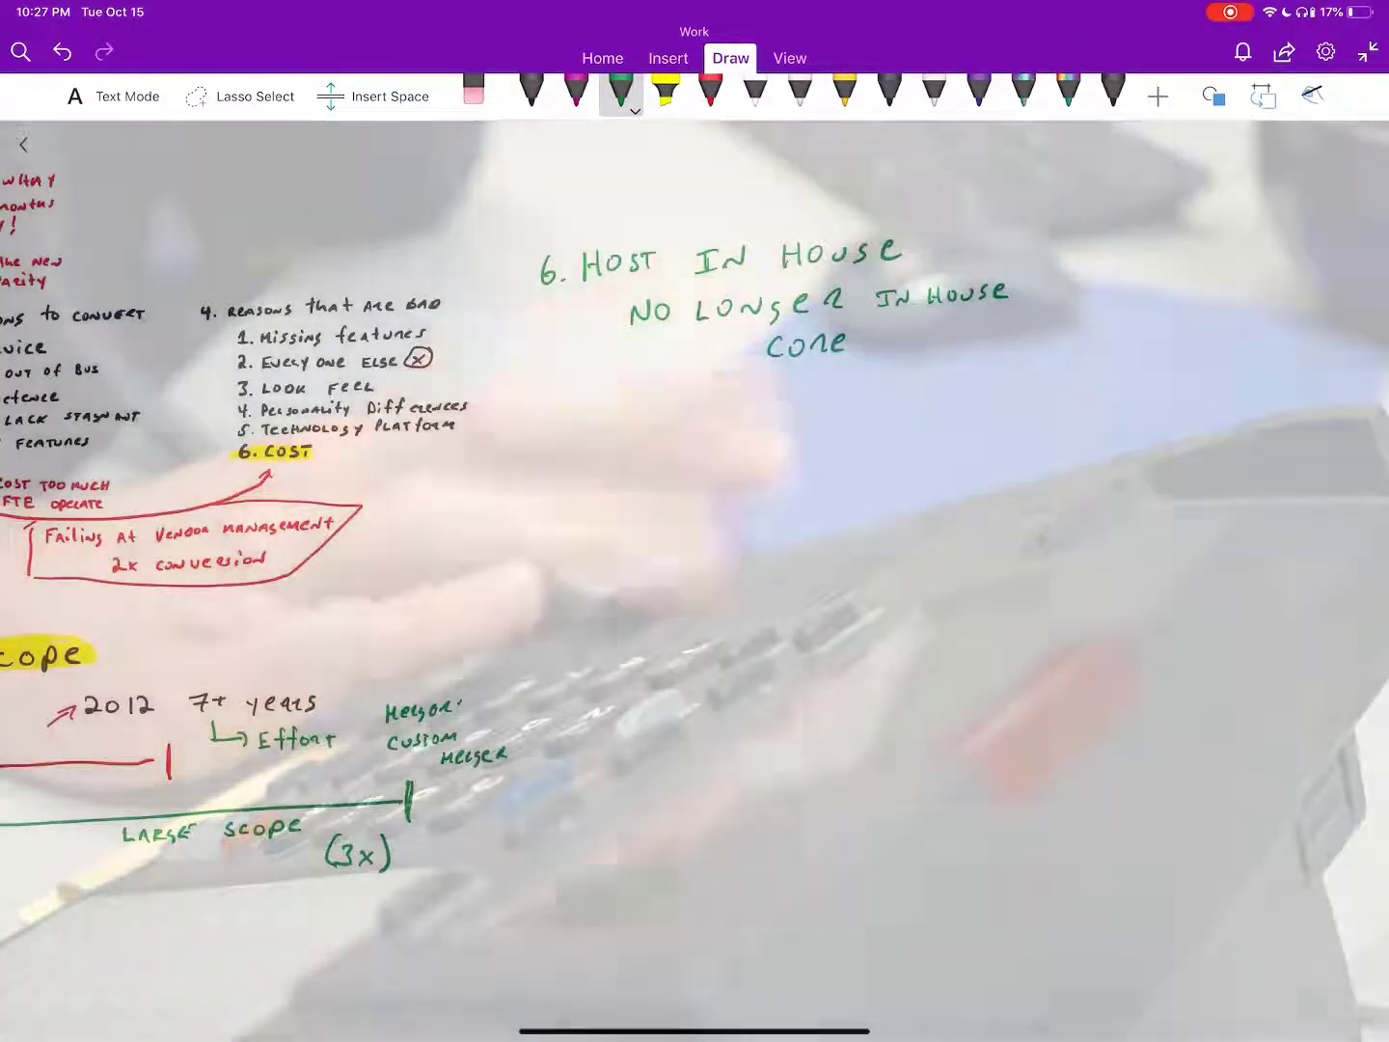
pyautogui.moveTo(603, 391)
pyautogui.mouseDown()
pyautogui.moveTo(618, 405)
pyautogui.moveTo(797, 405)
pyautogui.mouseUp()
pyautogui.moveTo(801, 393); pyautogui.dragTo(809, 413)
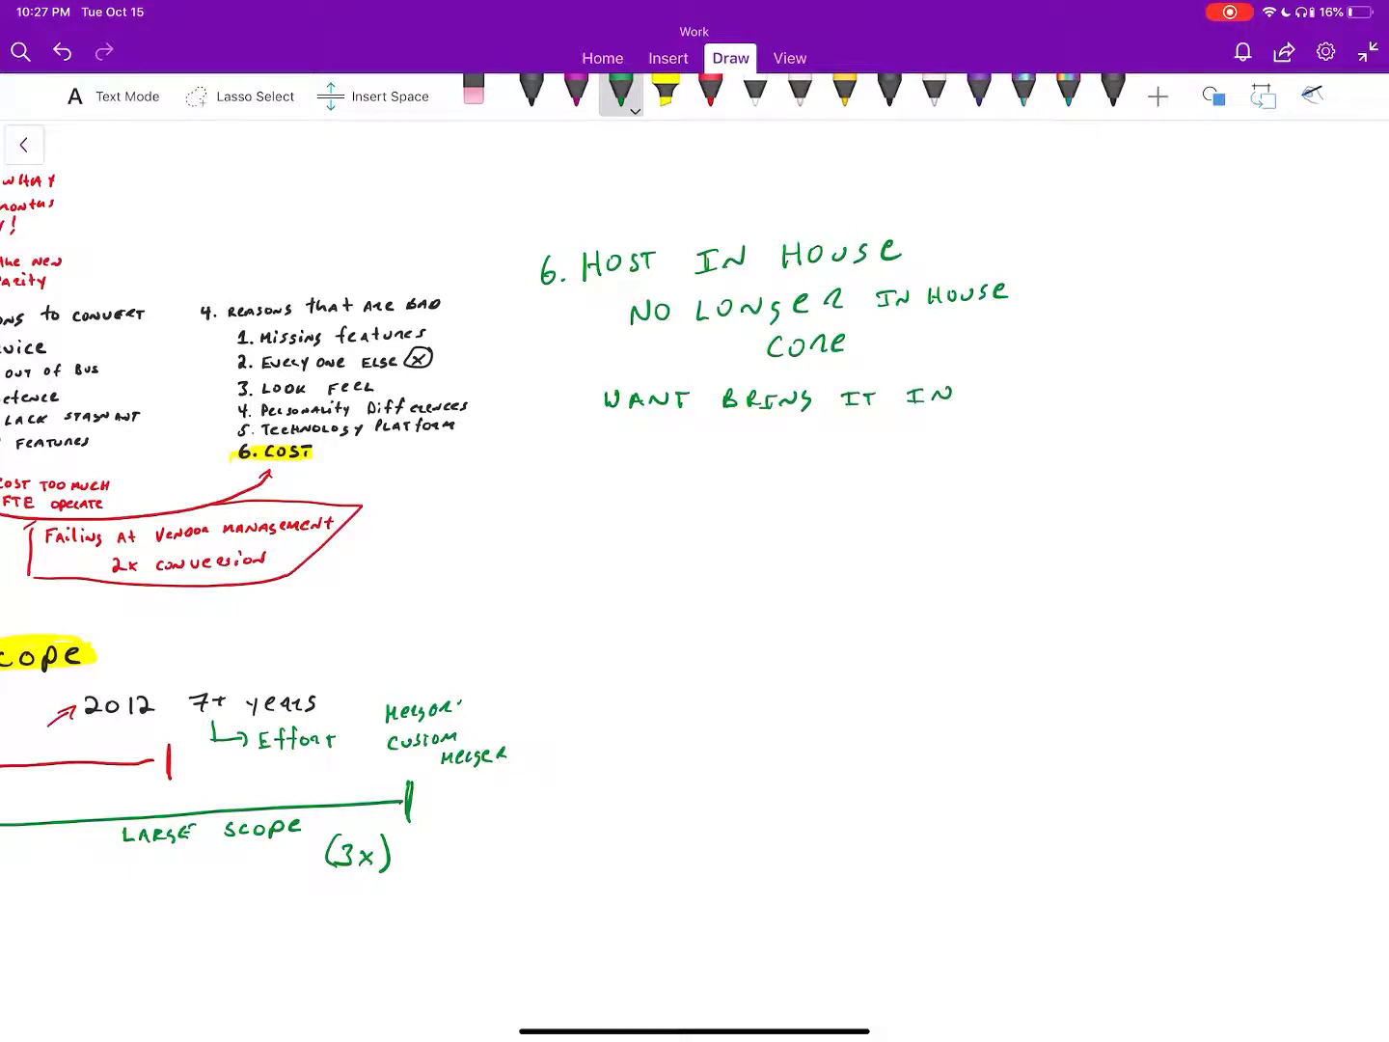
pyautogui.moveTo(975, 382); pyautogui.dragTo(976, 401)
pyautogui.moveTo(987, 380)
pyautogui.mouseDown()
pyautogui.moveTo(988, 399)
pyautogui.moveTo(1022, 392)
pyautogui.mouseUp()
pyautogui.moveTo(1030, 380); pyautogui.dragTo(1061, 395)
pyautogui.scroll(-3, 695, 543)
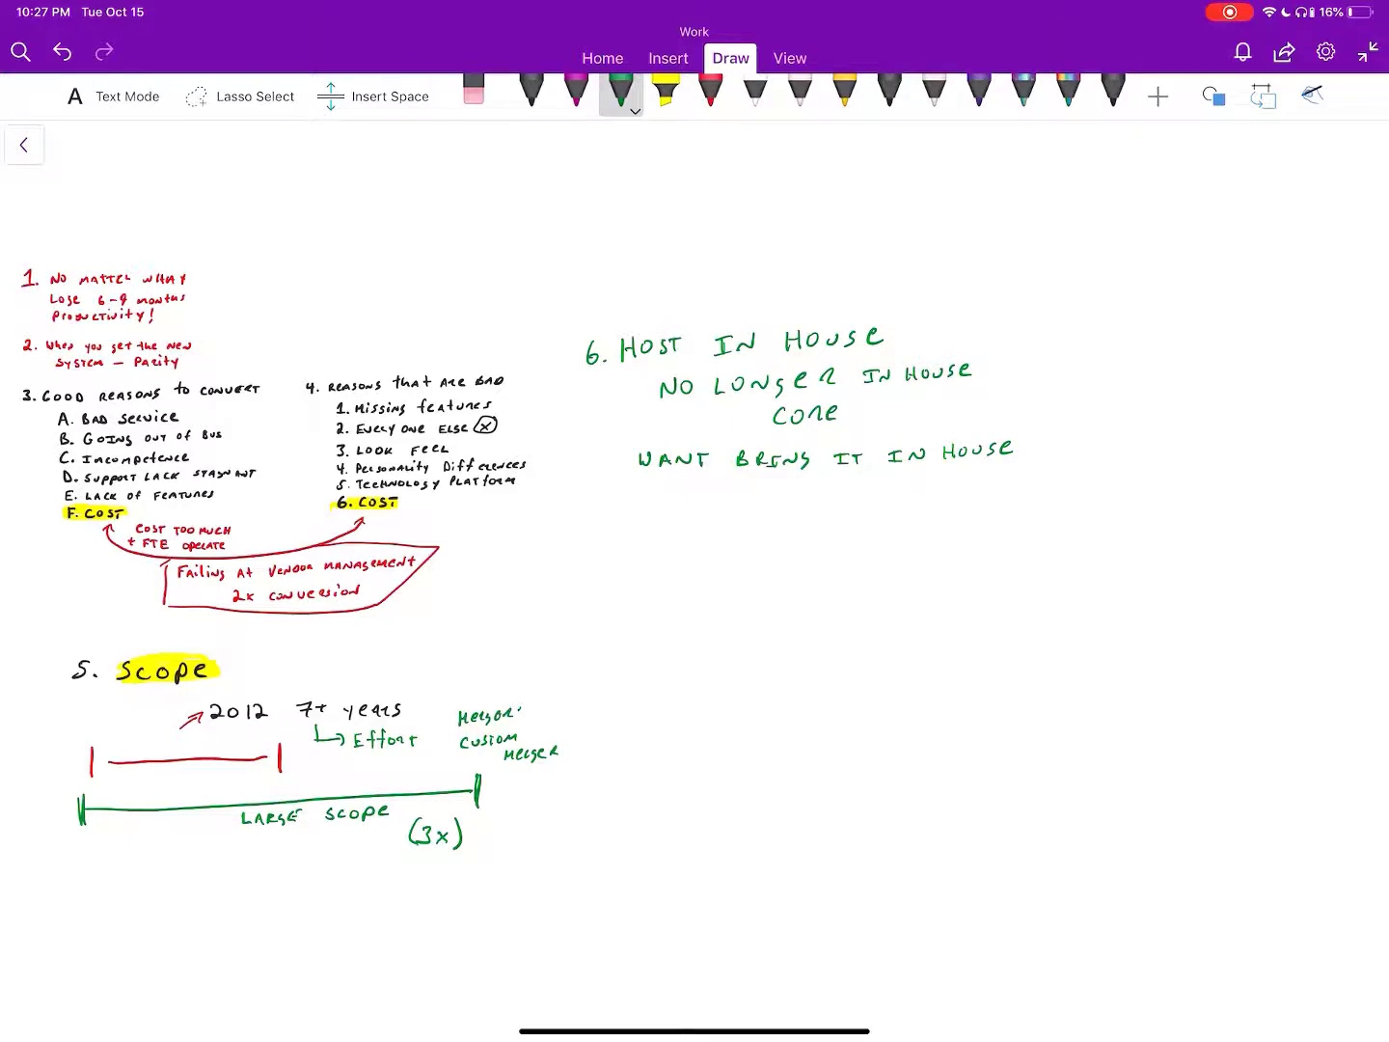
pyautogui.scroll(-2, 695, 542)
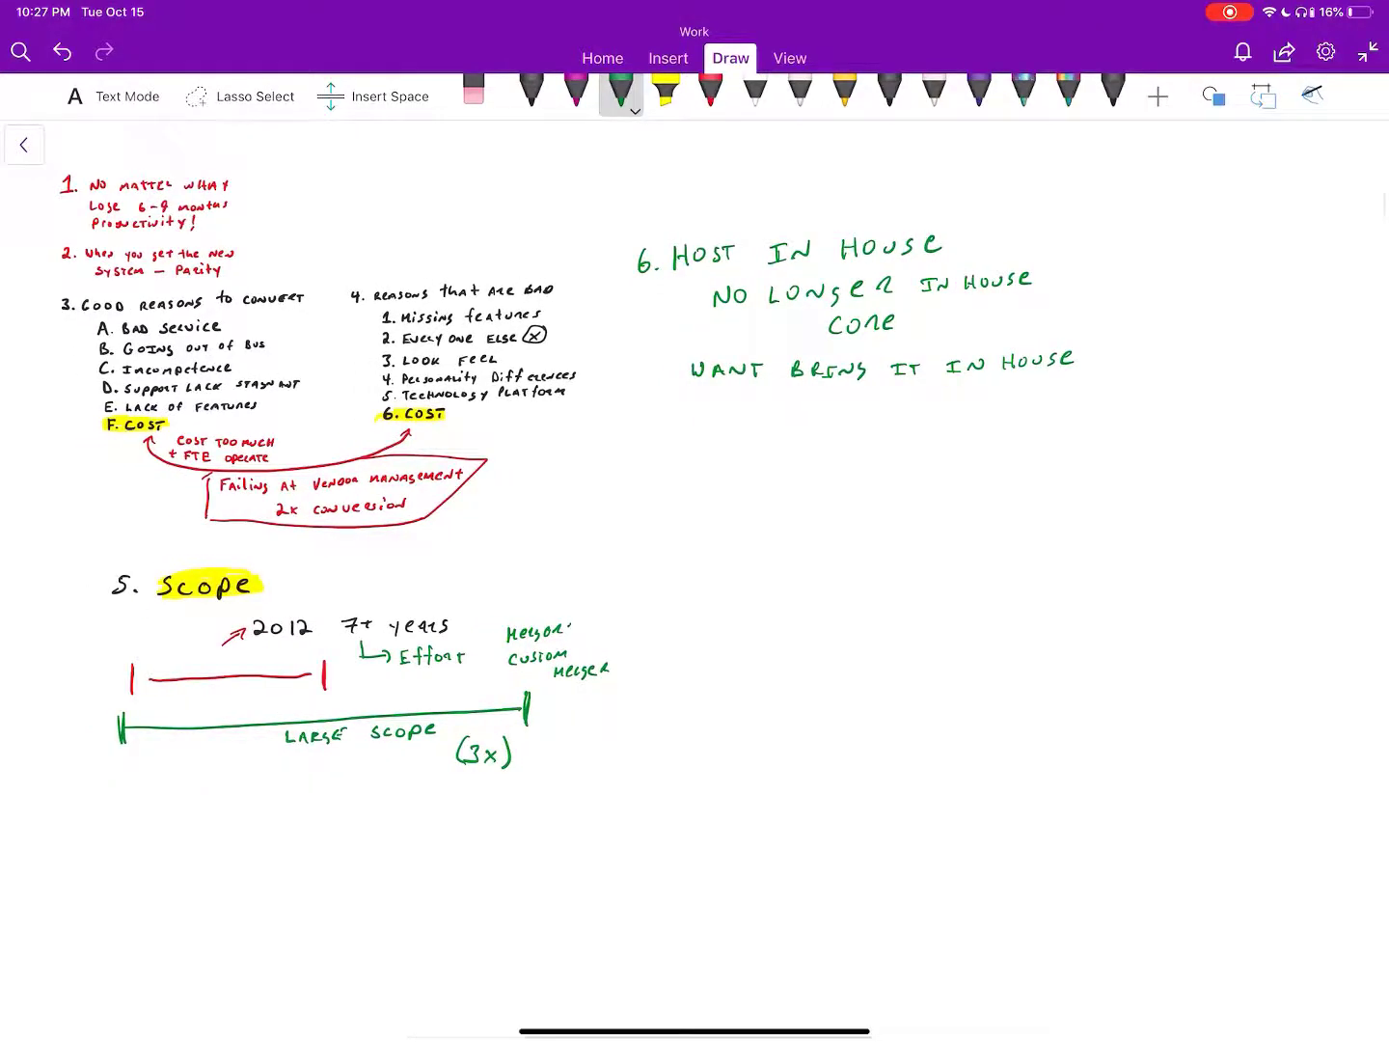
pyautogui.scroll(-3, 695, 543)
pyautogui.hscroll(-3, 695, 543)
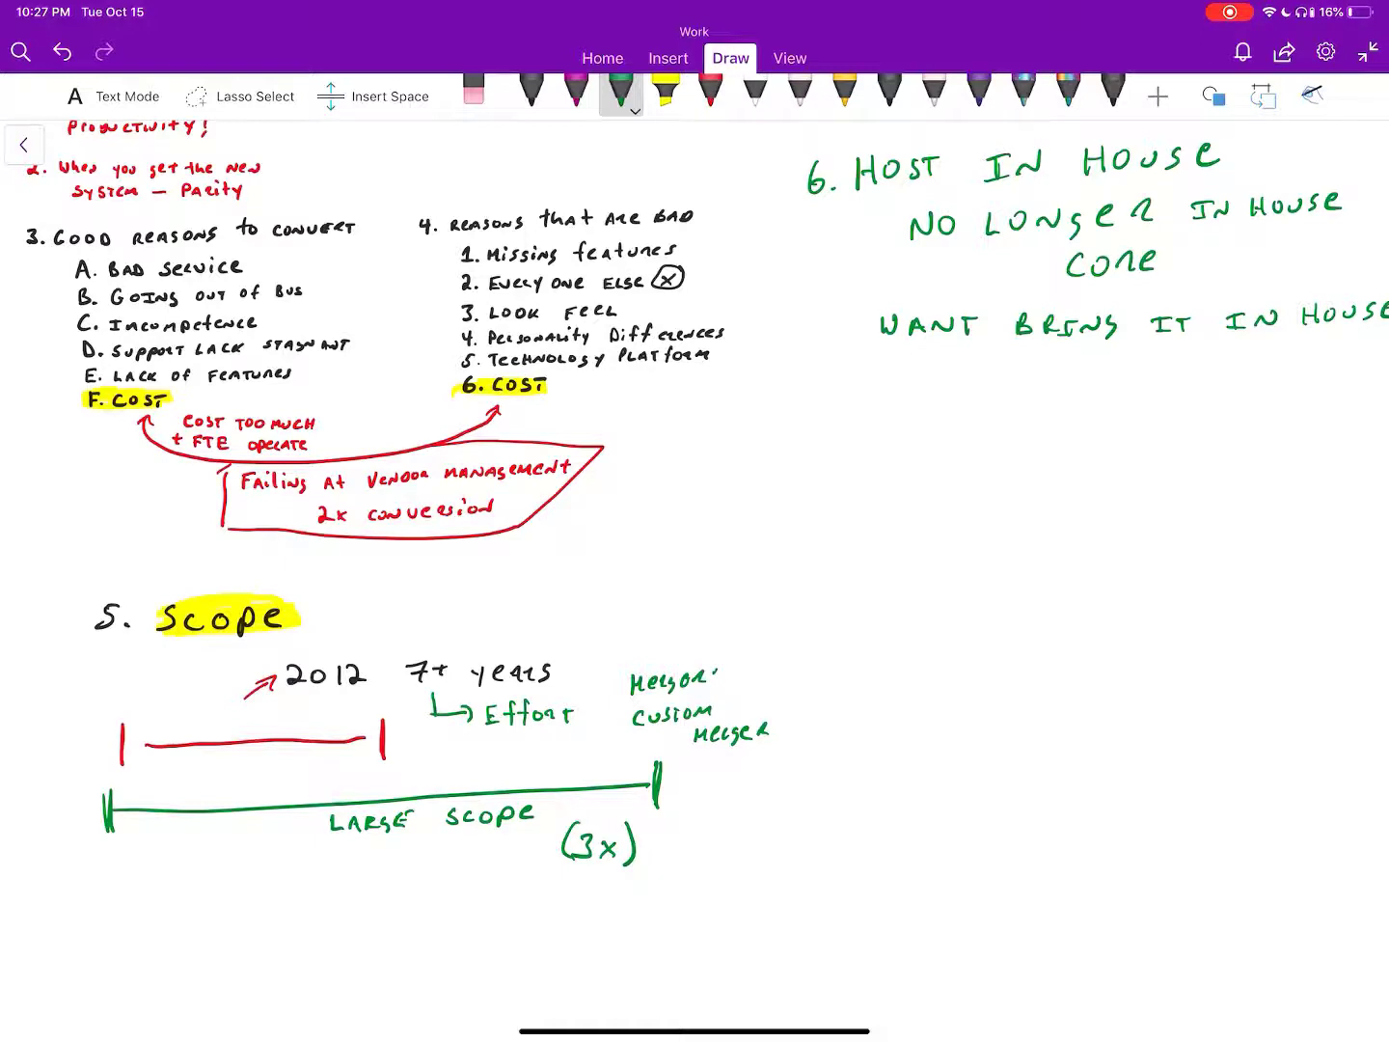
pyautogui.hscroll(5, 695, 543)
pyautogui.hscroll(5, 695, 543)
pyautogui.hscroll(3, 695, 543)
pyautogui.hscroll(2, 695, 544)
pyautogui.scroll(-2, 695, 543)
pyautogui.scroll(-2, 696, 544)
pyautogui.scroll(-1, 694, 543)
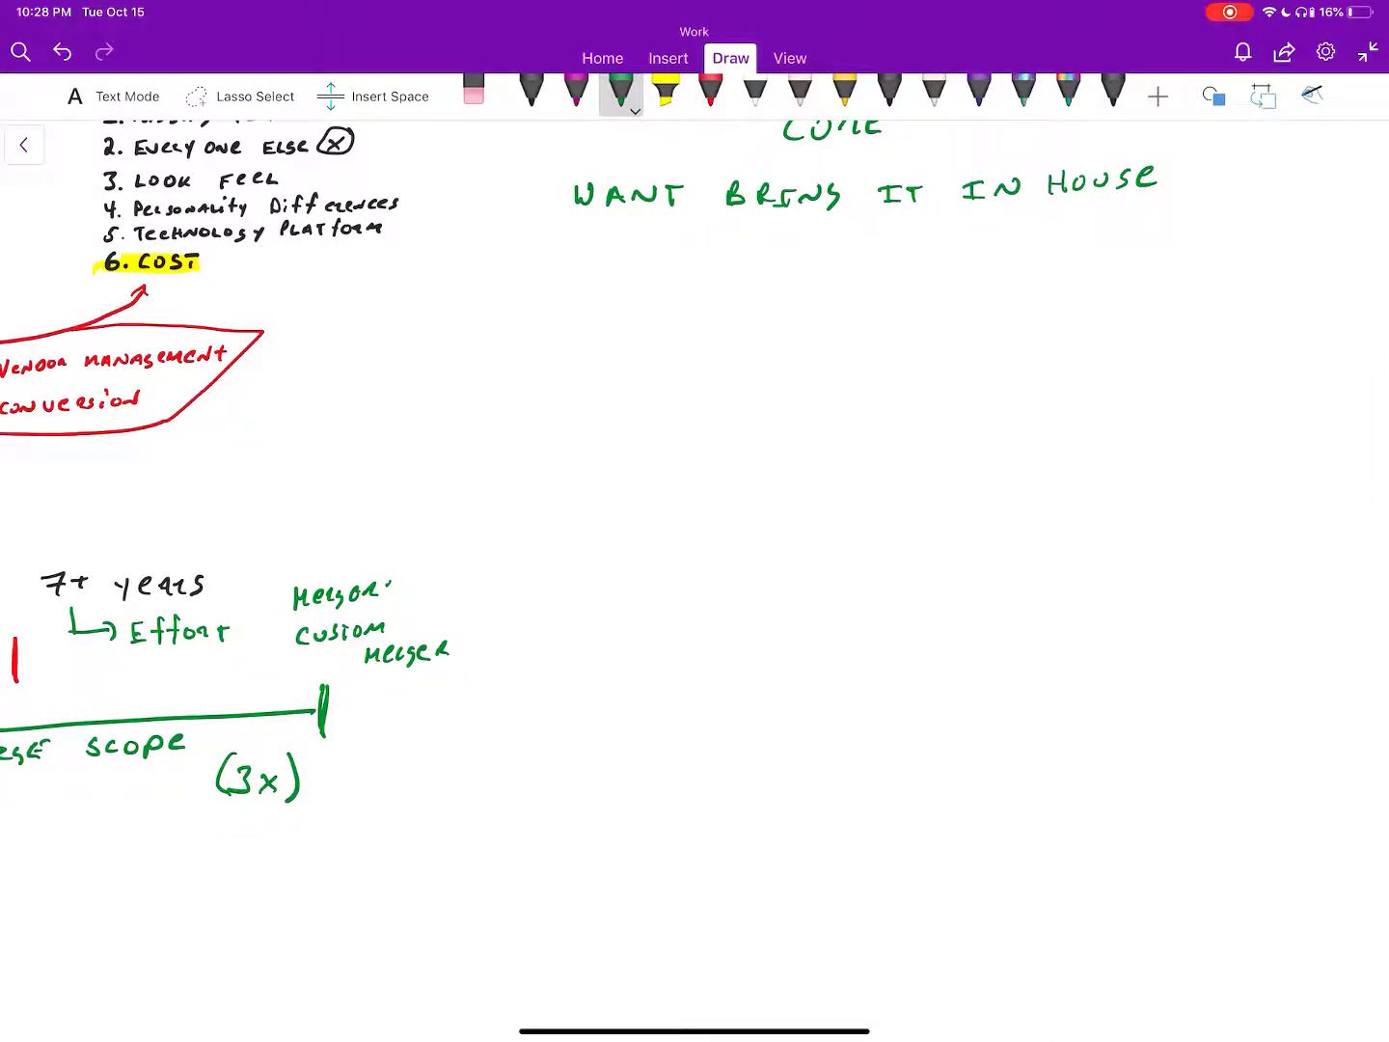
pyautogui.scroll(1, 694, 488)
# In black ink write '1. YOU GET YOUR' and underline YOUR.
pyautogui.click(531, 96)
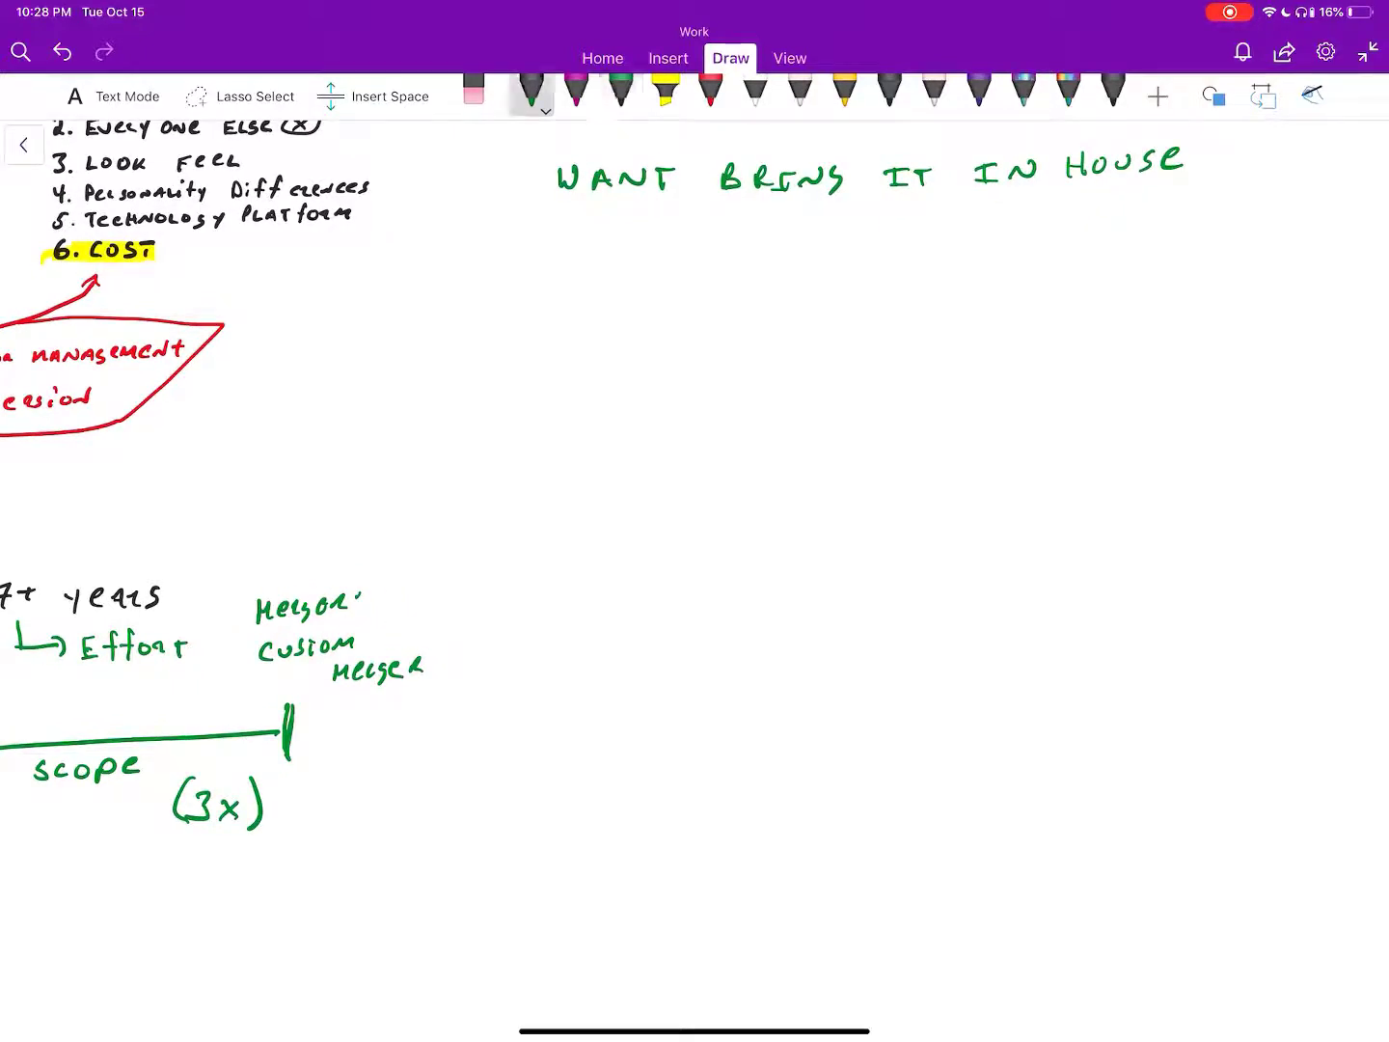
pyautogui.moveTo(597, 309)
pyautogui.mouseDown()
pyautogui.moveTo(608, 338)
pyautogui.moveTo(621, 337)
pyautogui.mouseUp()
pyautogui.click(627, 336)
pyautogui.moveTo(648, 313); pyautogui.dragTo(658, 340)
pyautogui.moveTo(667, 310)
pyautogui.mouseDown()
pyautogui.moveTo(684, 330)
pyautogui.moveTo(784, 327)
pyautogui.mouseUp()
pyautogui.moveTo(805, 309)
pyautogui.mouseDown()
pyautogui.moveTo(821, 331)
pyautogui.moveTo(908, 321)
pyautogui.mouseUp()
pyautogui.moveTo(911, 299)
pyautogui.mouseDown()
pyautogui.moveTo(929, 321)
pyautogui.moveTo(957, 319)
pyautogui.mouseUp()
pyautogui.moveTo(859, 337)
pyautogui.mouseDown()
pyautogui.moveTo(966, 334)
pyautogui.moveTo(1040, 300)
pyautogui.moveTo(1061, 322)
pyautogui.moveTo(1083, 302)
pyautogui.mouseUp()
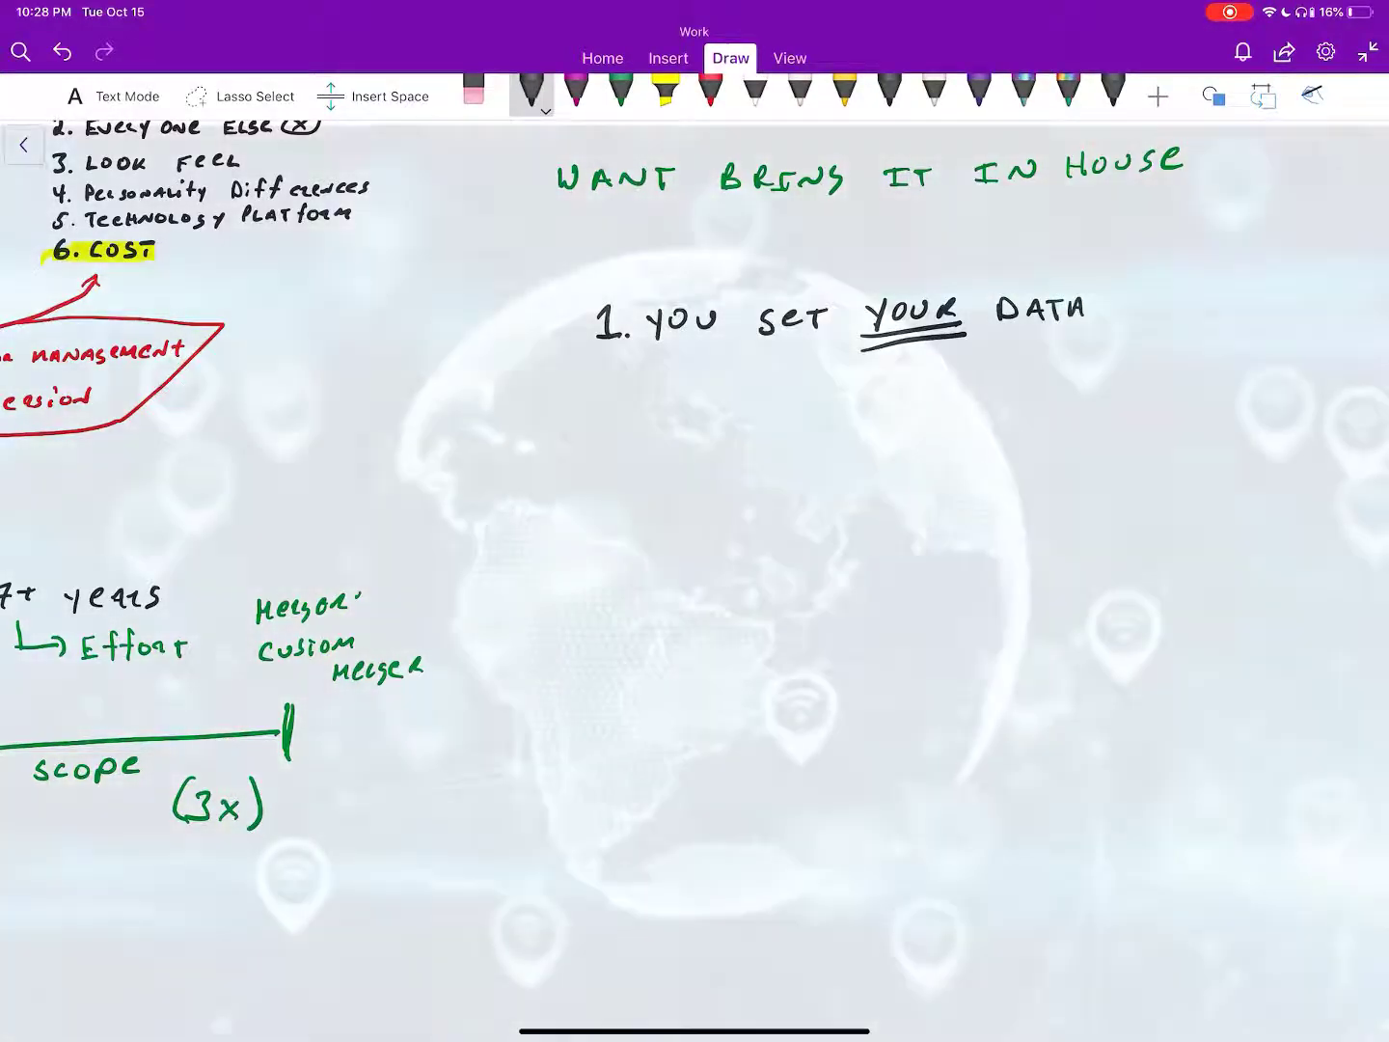
# Add the sub-items 'BP payees' and 'Passwords' beneath the first line.
pyautogui.moveTo(712, 363)
pyautogui.mouseDown()
pyautogui.moveTo(734, 382)
pyautogui.moveTo(766, 387)
pyautogui.moveTo(793, 367)
pyautogui.moveTo(882, 397)
pyautogui.moveTo(942, 382)
pyautogui.mouseUp()
pyautogui.scroll(-1, 694, 542)
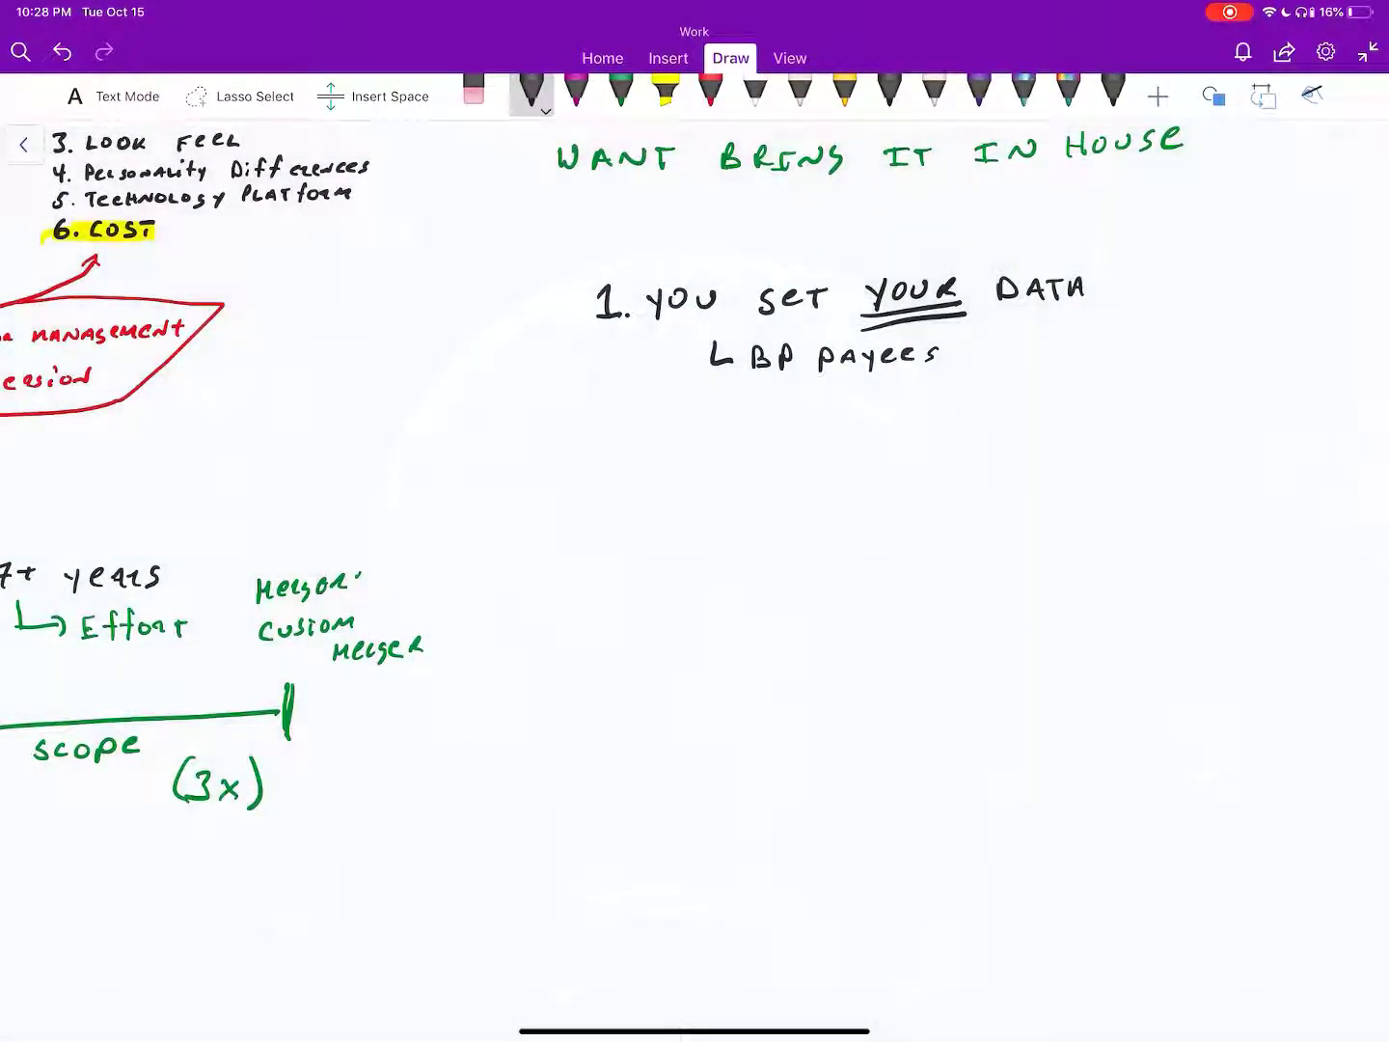
pyautogui.moveTo(709, 389); pyautogui.dragTo(739, 412)
pyautogui.scroll(1, 695, 543)
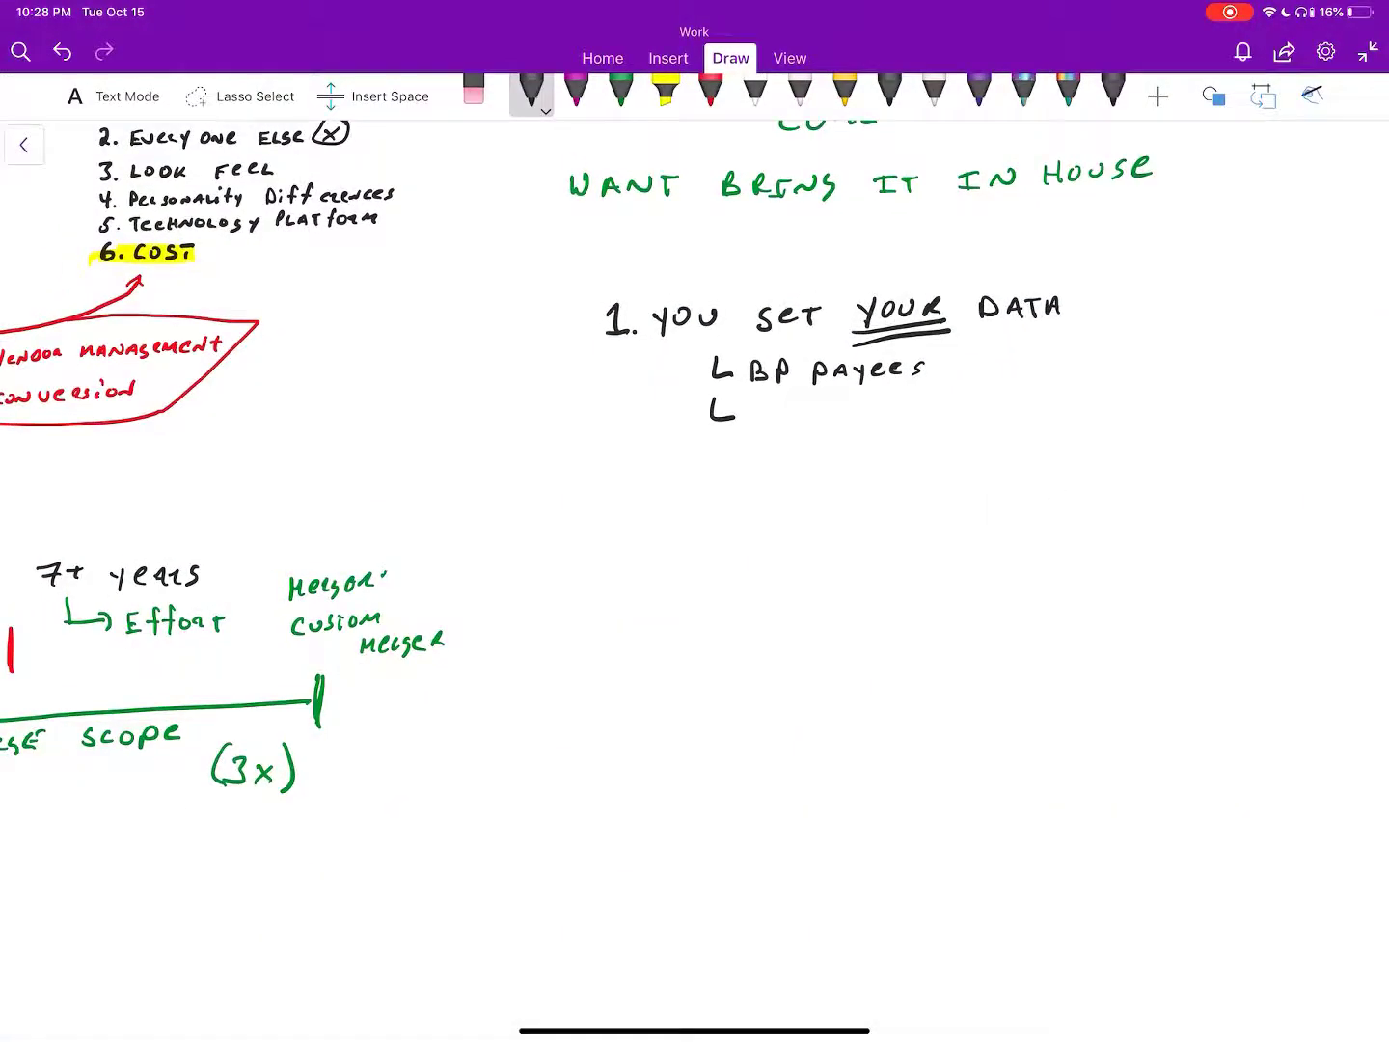
pyautogui.moveTo(751, 402)
pyautogui.mouseDown()
pyautogui.moveTo(766, 427)
pyautogui.moveTo(924, 418)
pyautogui.mouseUp()
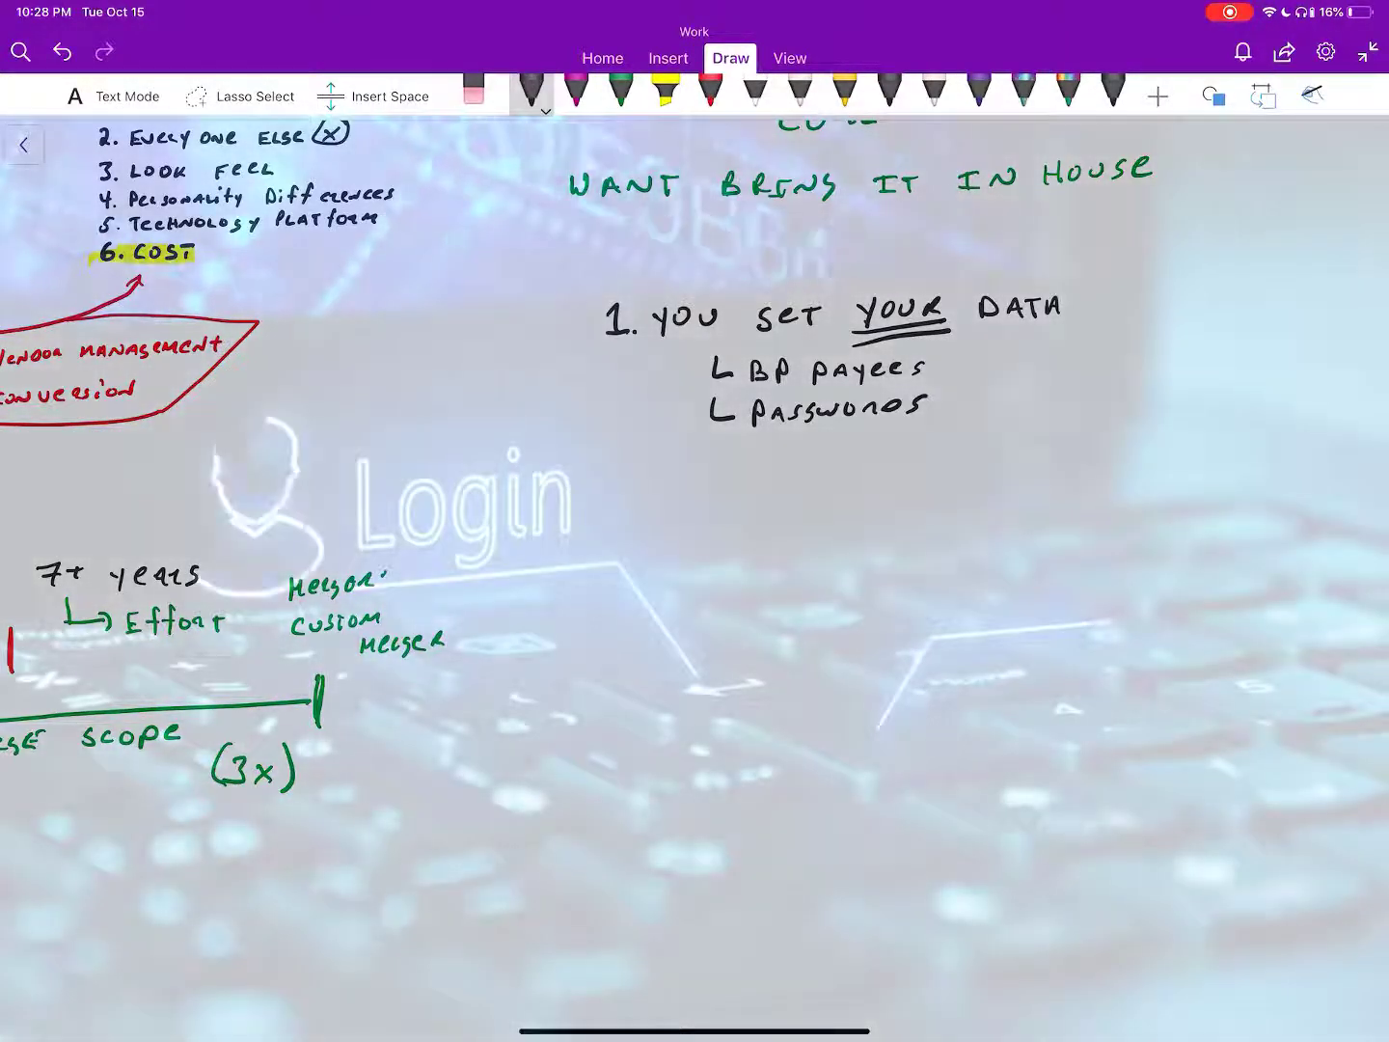
pyautogui.scroll(-2, 695, 434)
pyautogui.hscroll(3, 694, 434)
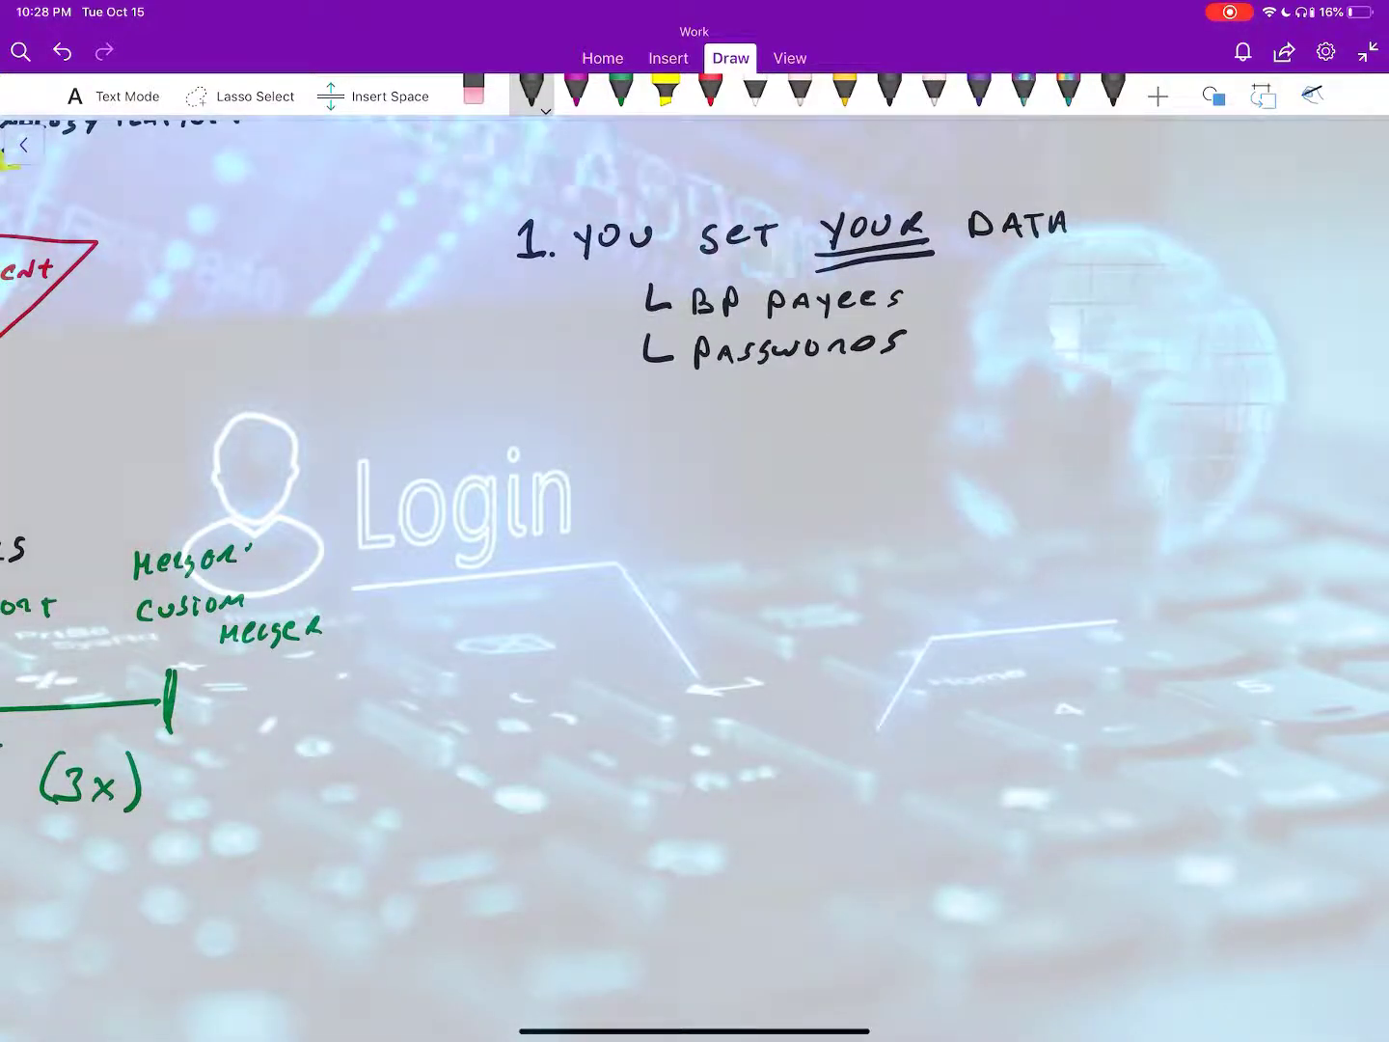
# Write '- memberships' and 'opt out' to the right of payees.
pyautogui.moveTo(946, 318); pyautogui.dragTo(1120, 319)
pyautogui.moveTo(1129, 297); pyautogui.dragTo(1142, 314)
pyautogui.hscroll(2, 695, 543)
pyautogui.moveTo(980, 339)
pyautogui.mouseDown()
pyautogui.moveTo(990, 359)
pyautogui.moveTo(1063, 352)
pyautogui.mouseUp()
pyautogui.moveTo(1068, 336); pyautogui.dragTo(1103, 350)
pyautogui.hscroll(1, 694, 543)
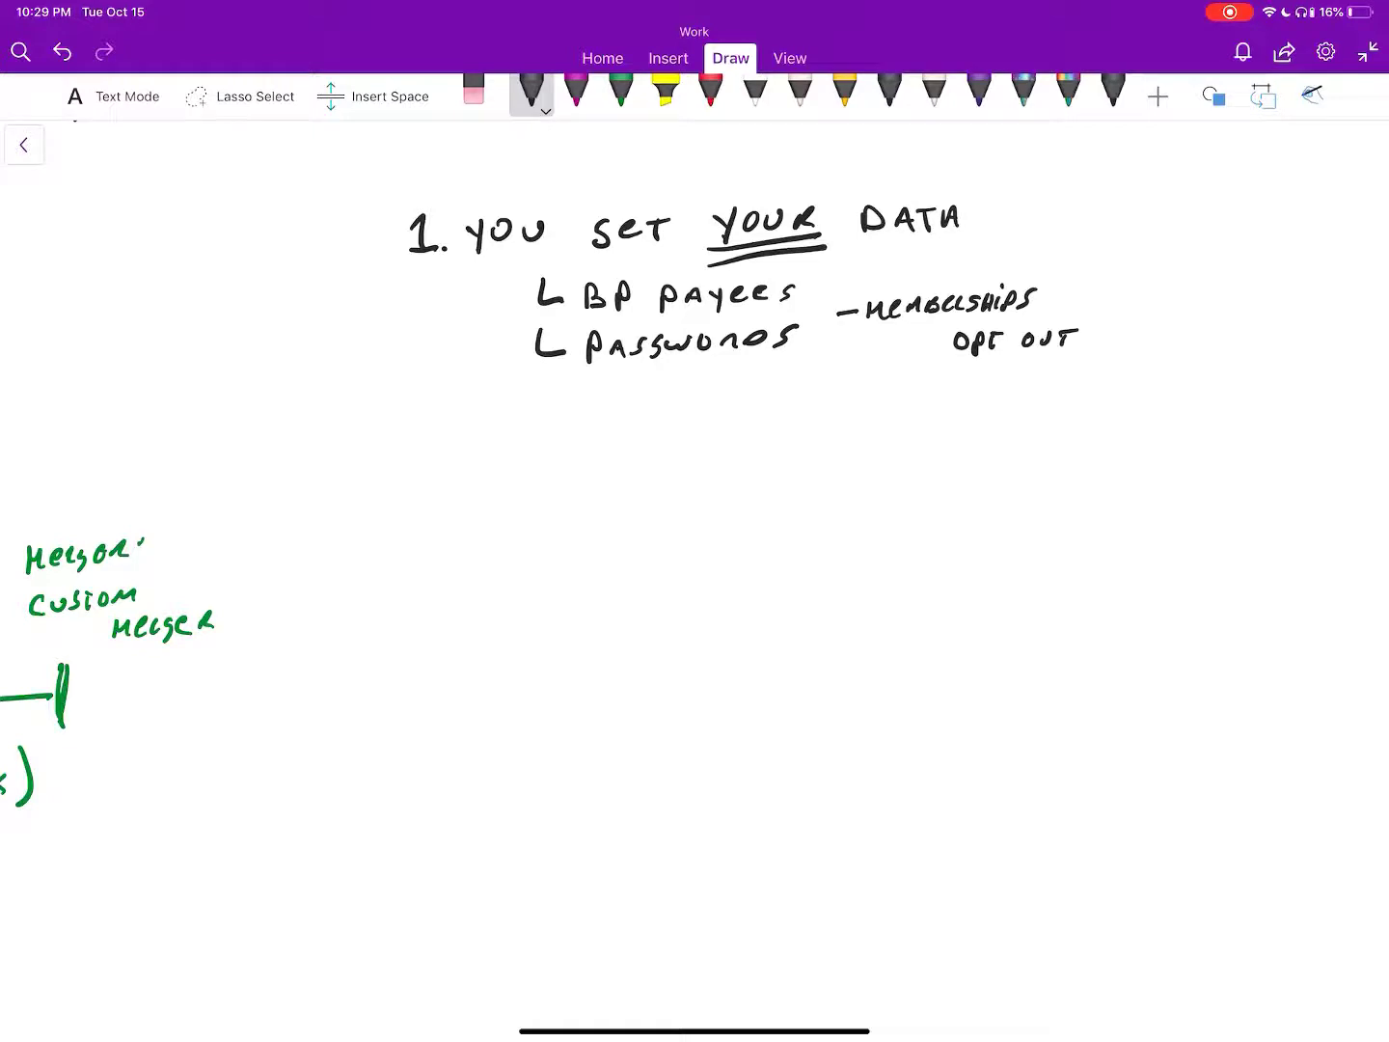
# Add the sub-item 'third party' under passwords.
pyautogui.moveTo(664, 372)
pyautogui.mouseDown()
pyautogui.moveTo(676, 393)
pyautogui.moveTo(839, 388)
pyautogui.mouseUp()
pyautogui.moveTo(835, 376); pyautogui.dragTo(865, 393)
pyautogui.moveTo(878, 371); pyautogui.dragTo(868, 402)
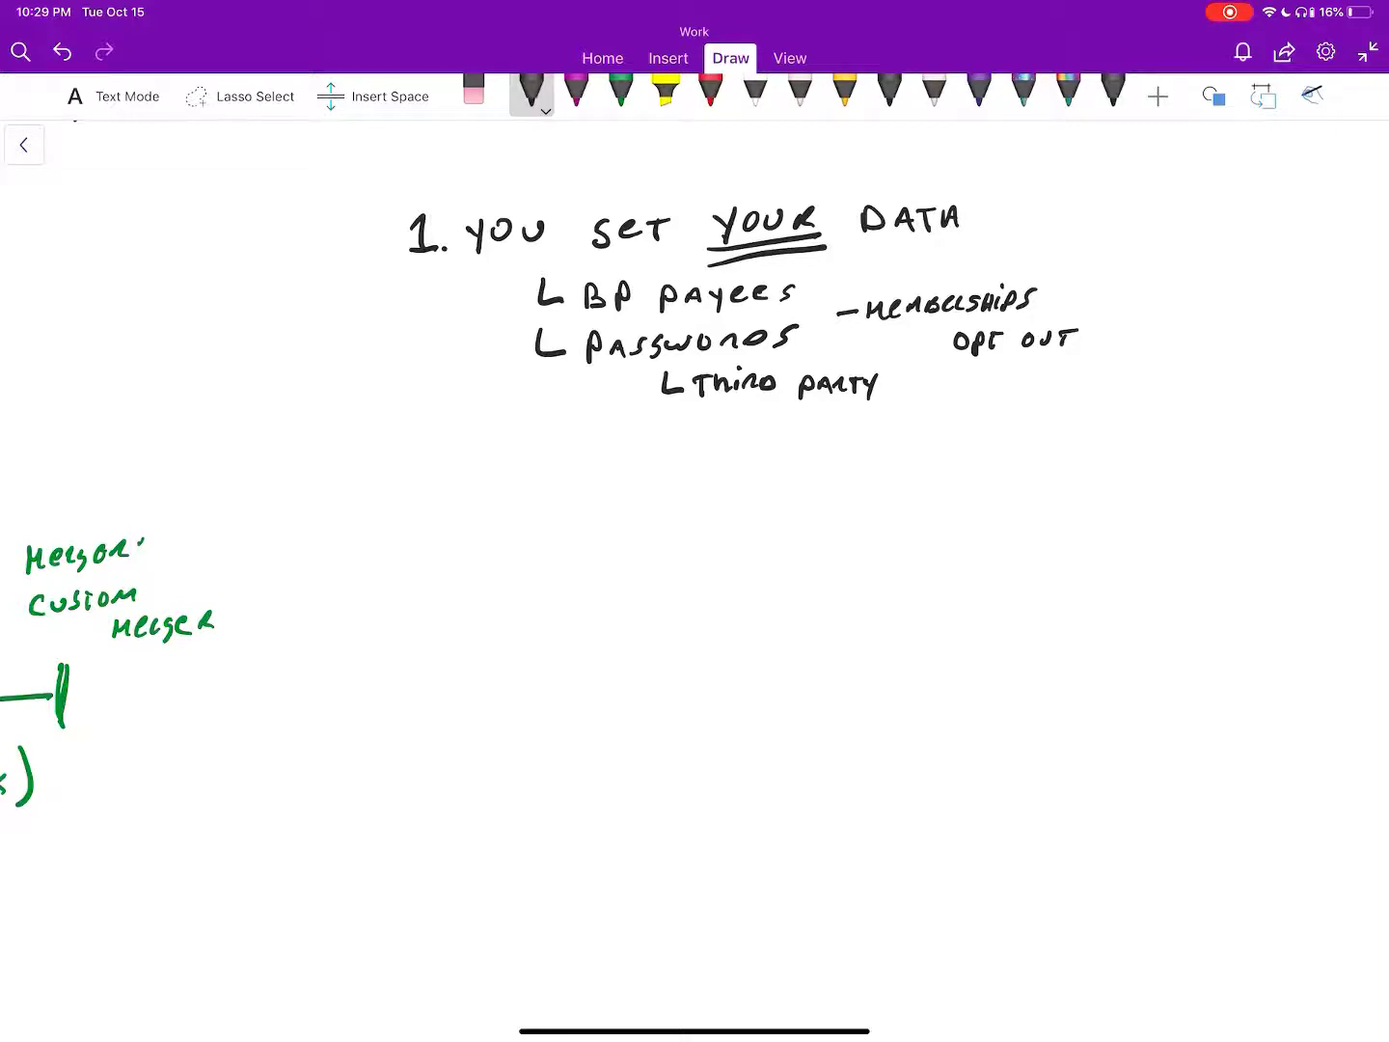
# Write the item '2 factor data - asking 20 questions'.
pyautogui.moveTo(542, 399)
pyautogui.mouseDown()
pyautogui.moveTo(545, 431)
pyautogui.moveTo(615, 438)
pyautogui.moveTo(651, 415)
pyautogui.moveTo(655, 435)
pyautogui.mouseUp()
pyautogui.moveTo(654, 428); pyautogui.dragTo(680, 443)
pyautogui.moveTo(700, 431); pyautogui.dragTo(701, 434)
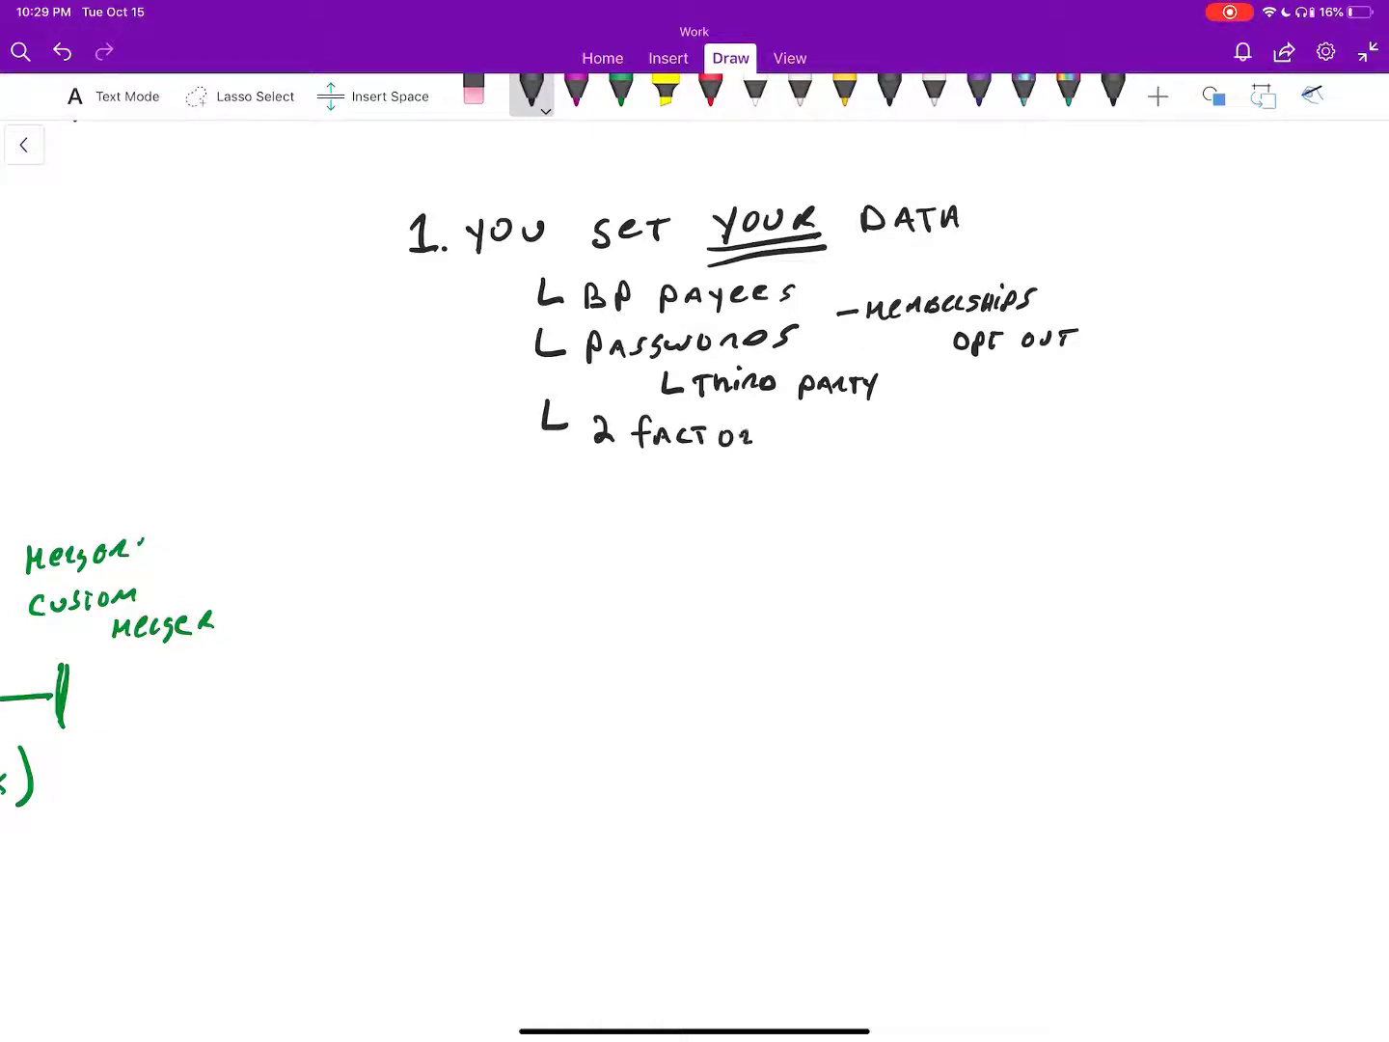
pyautogui.moveTo(790, 447); pyautogui.dragTo(822, 428)
pyautogui.moveTo(827, 441); pyautogui.dragTo(832, 429)
pyautogui.hscroll(2, 694, 542)
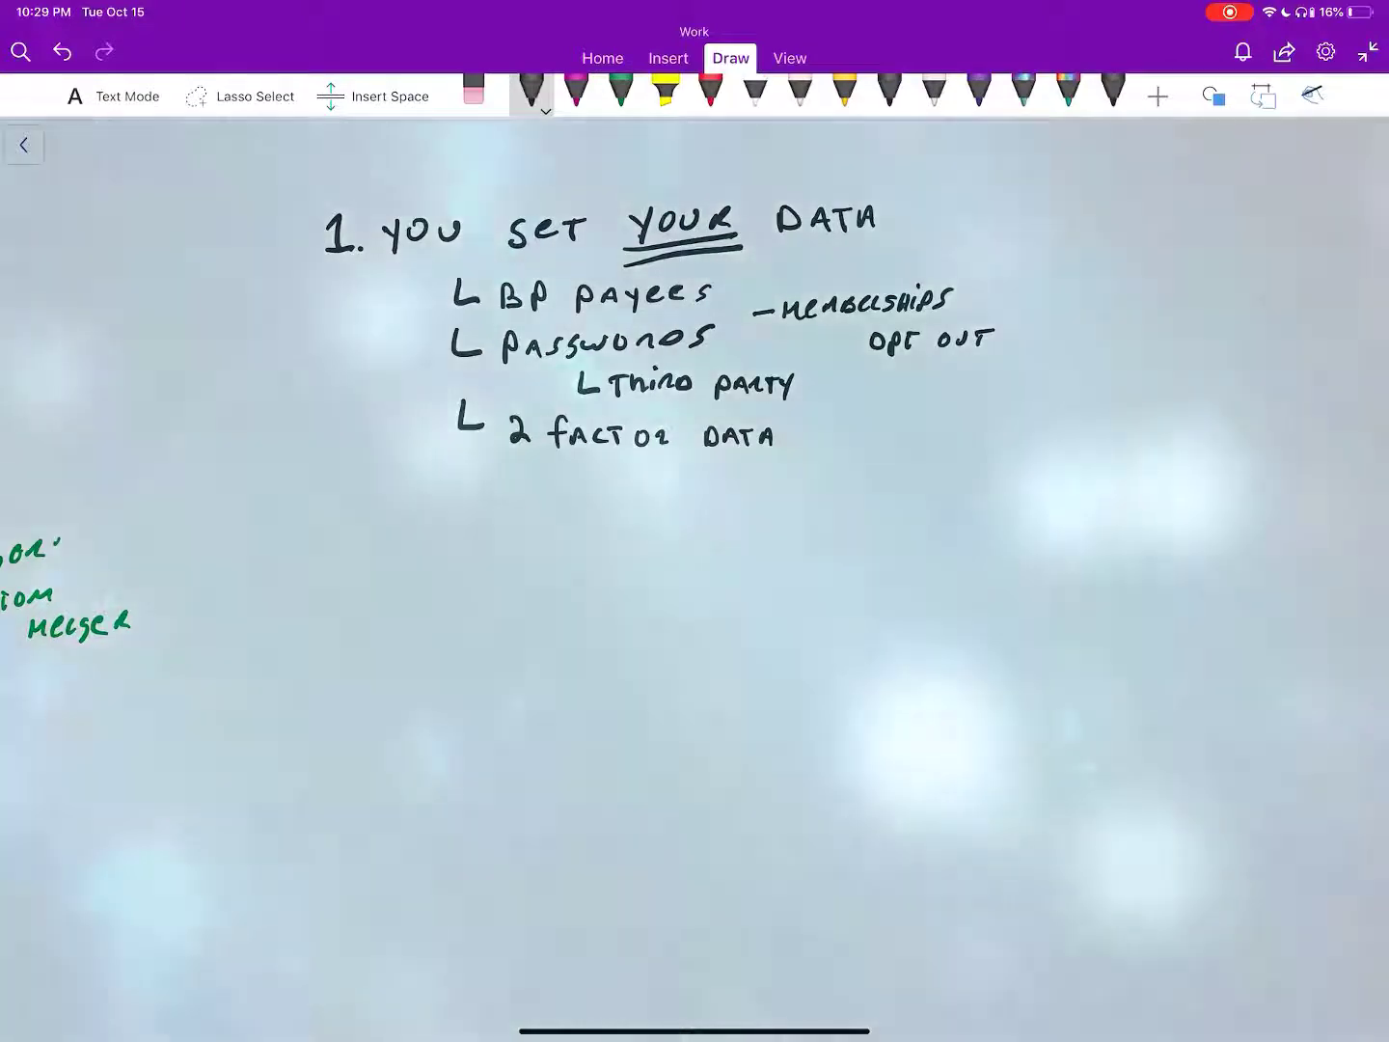
pyautogui.moveTo(812, 438)
pyautogui.mouseDown()
pyautogui.moveTo(863, 428)
pyautogui.moveTo(875, 446)
pyautogui.moveTo(931, 444)
pyautogui.mouseUp()
pyautogui.moveTo(935, 430)
pyautogui.mouseDown()
pyautogui.moveTo(949, 449)
pyautogui.moveTo(1089, 443)
pyautogui.mouseUp()
pyautogui.moveTo(1094, 428)
pyautogui.mouseDown()
pyautogui.moveTo(1099, 443)
pyautogui.moveTo(1166, 436)
pyautogui.mouseUp()
pyautogui.scroll(-1, 695, 596)
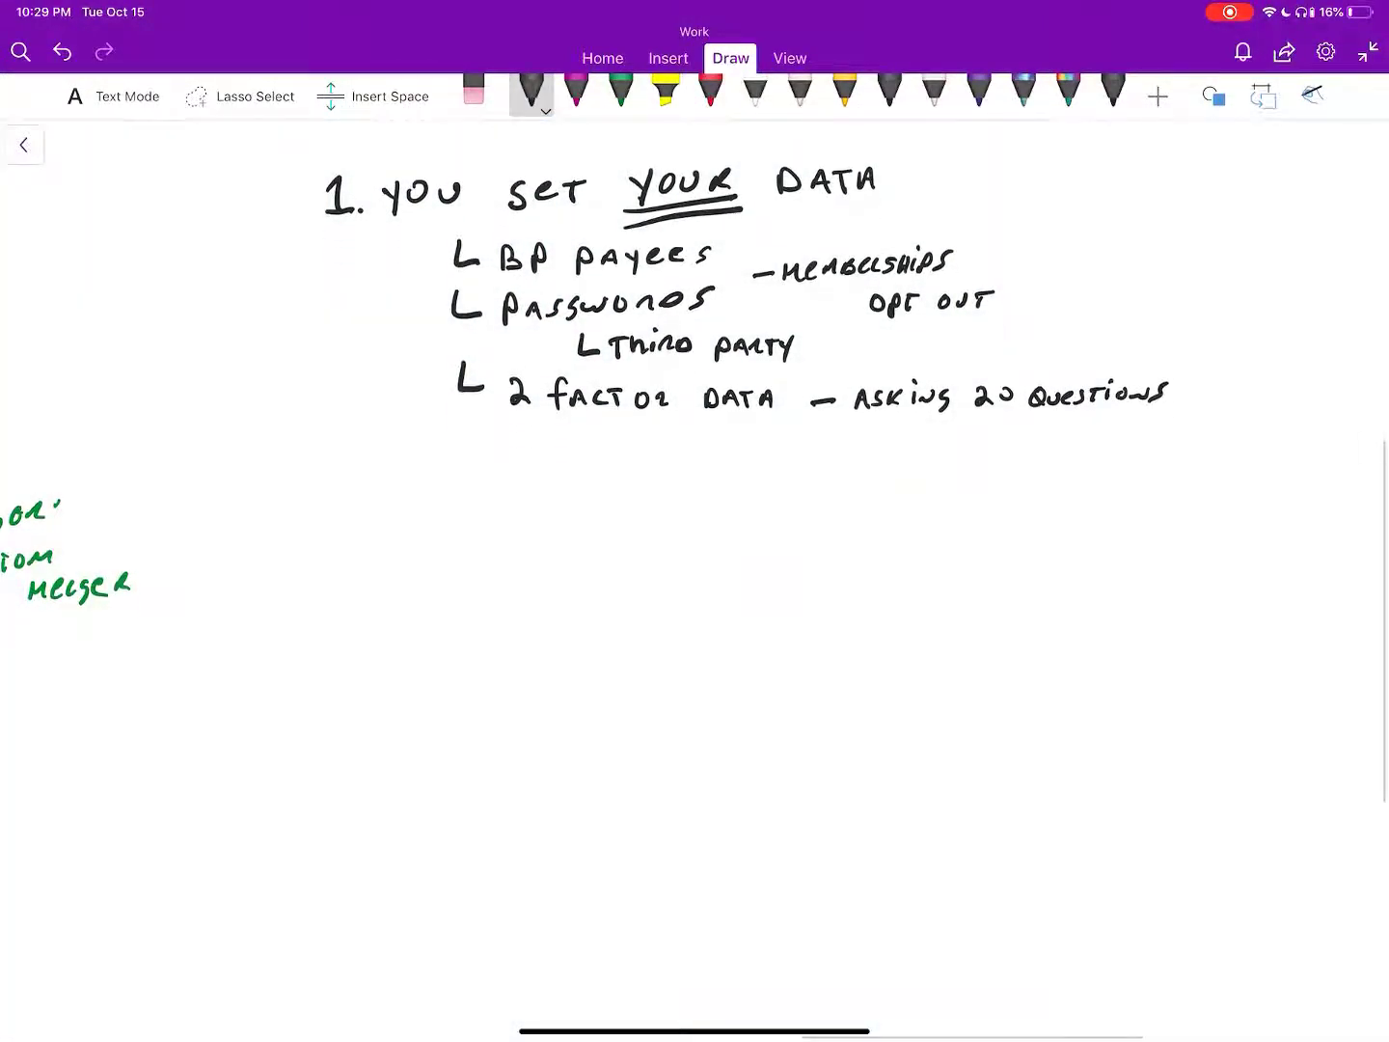
# Write the sub-item 'Footprint digital' followed by an arrow.
pyautogui.moveTo(462, 421)
pyautogui.mouseDown()
pyautogui.moveTo(478, 449)
pyautogui.moveTo(521, 448)
pyautogui.mouseUp()
pyautogui.moveTo(529, 435)
pyautogui.mouseDown()
pyautogui.moveTo(533, 453)
pyautogui.moveTo(550, 452)
pyautogui.mouseUp()
pyautogui.moveTo(565, 440); pyautogui.dragTo(614, 450)
pyautogui.moveTo(617, 434); pyautogui.dragTo(645, 451)
pyautogui.moveTo(651, 423)
pyautogui.mouseDown()
pyautogui.moveTo(658, 455)
pyautogui.moveTo(737, 456)
pyautogui.mouseUp()
pyautogui.moveTo(750, 440); pyautogui.dragTo(755, 454)
pyautogui.moveTo(760, 419); pyautogui.dragTo(797, 455)
pyautogui.moveTo(805, 434); pyautogui.dragTo(813, 449)
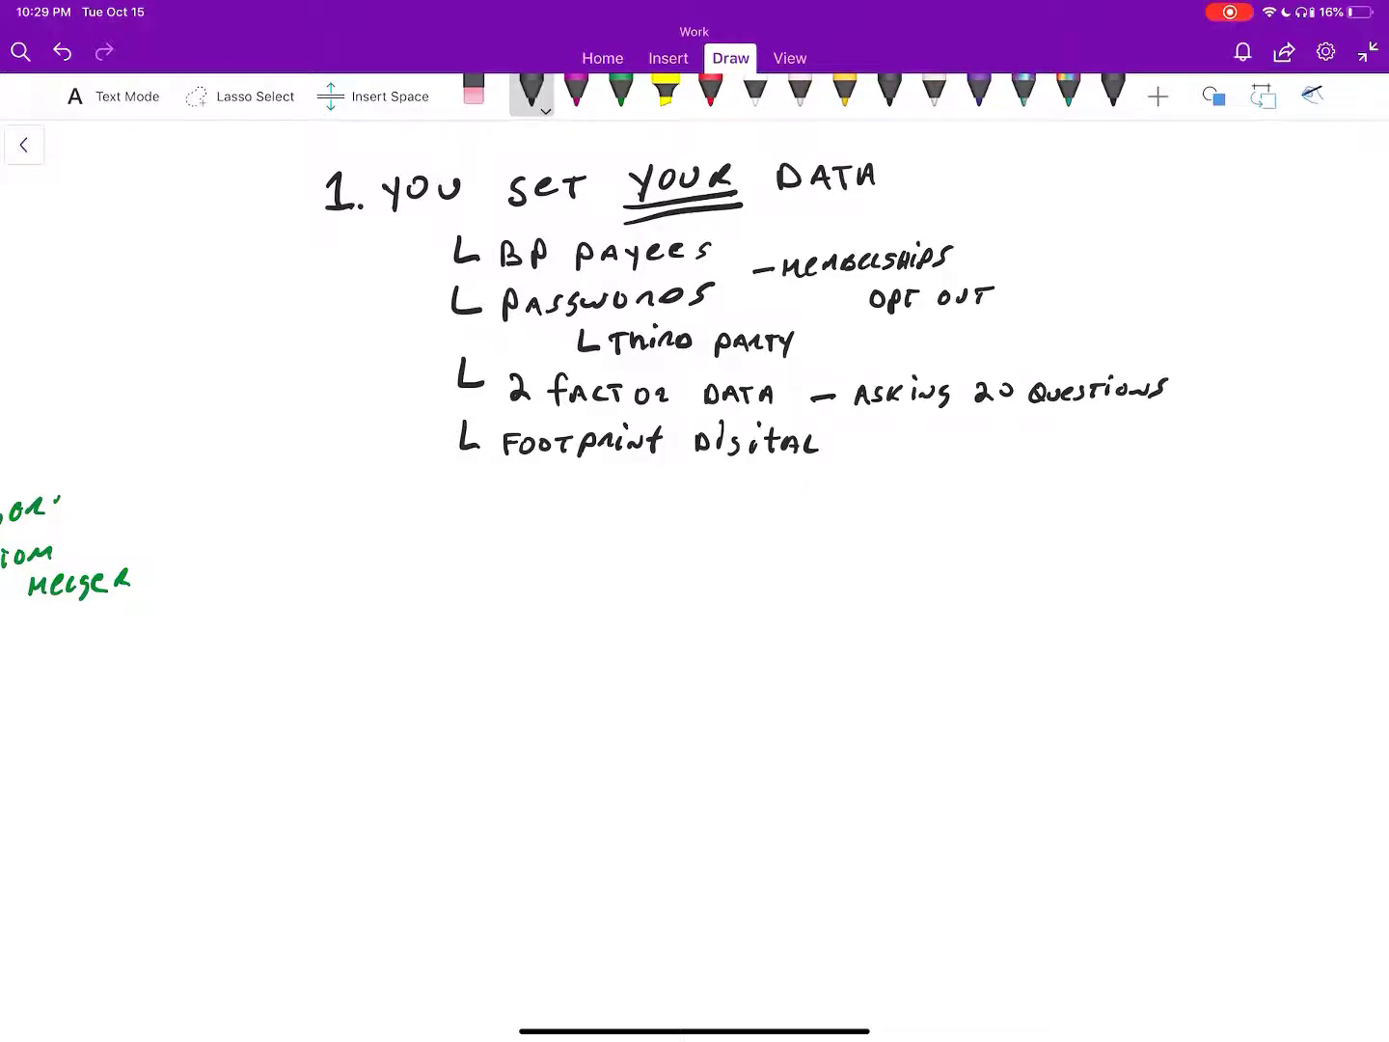
pyautogui.moveTo(839, 443); pyautogui.dragTo(877, 443)
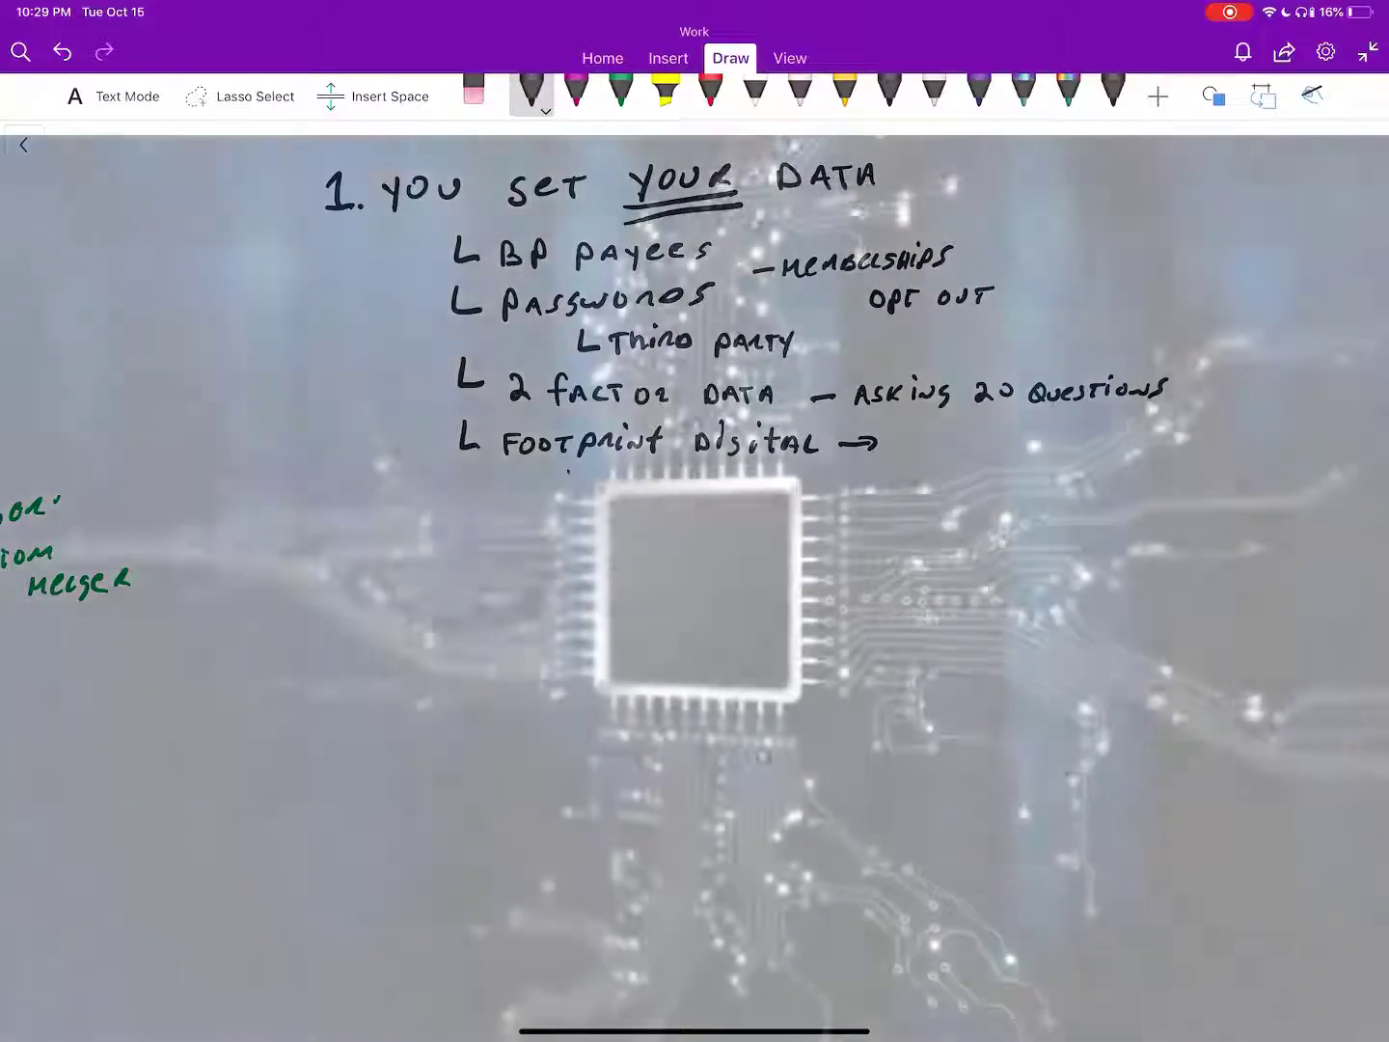
# List 'Digital DNA', 'HB browser', 'Mobile' and 'CC' beneath it.
pyautogui.moveTo(566, 467)
pyautogui.mouseDown()
pyautogui.moveTo(582, 488)
pyautogui.moveTo(782, 487)
pyautogui.mouseUp()
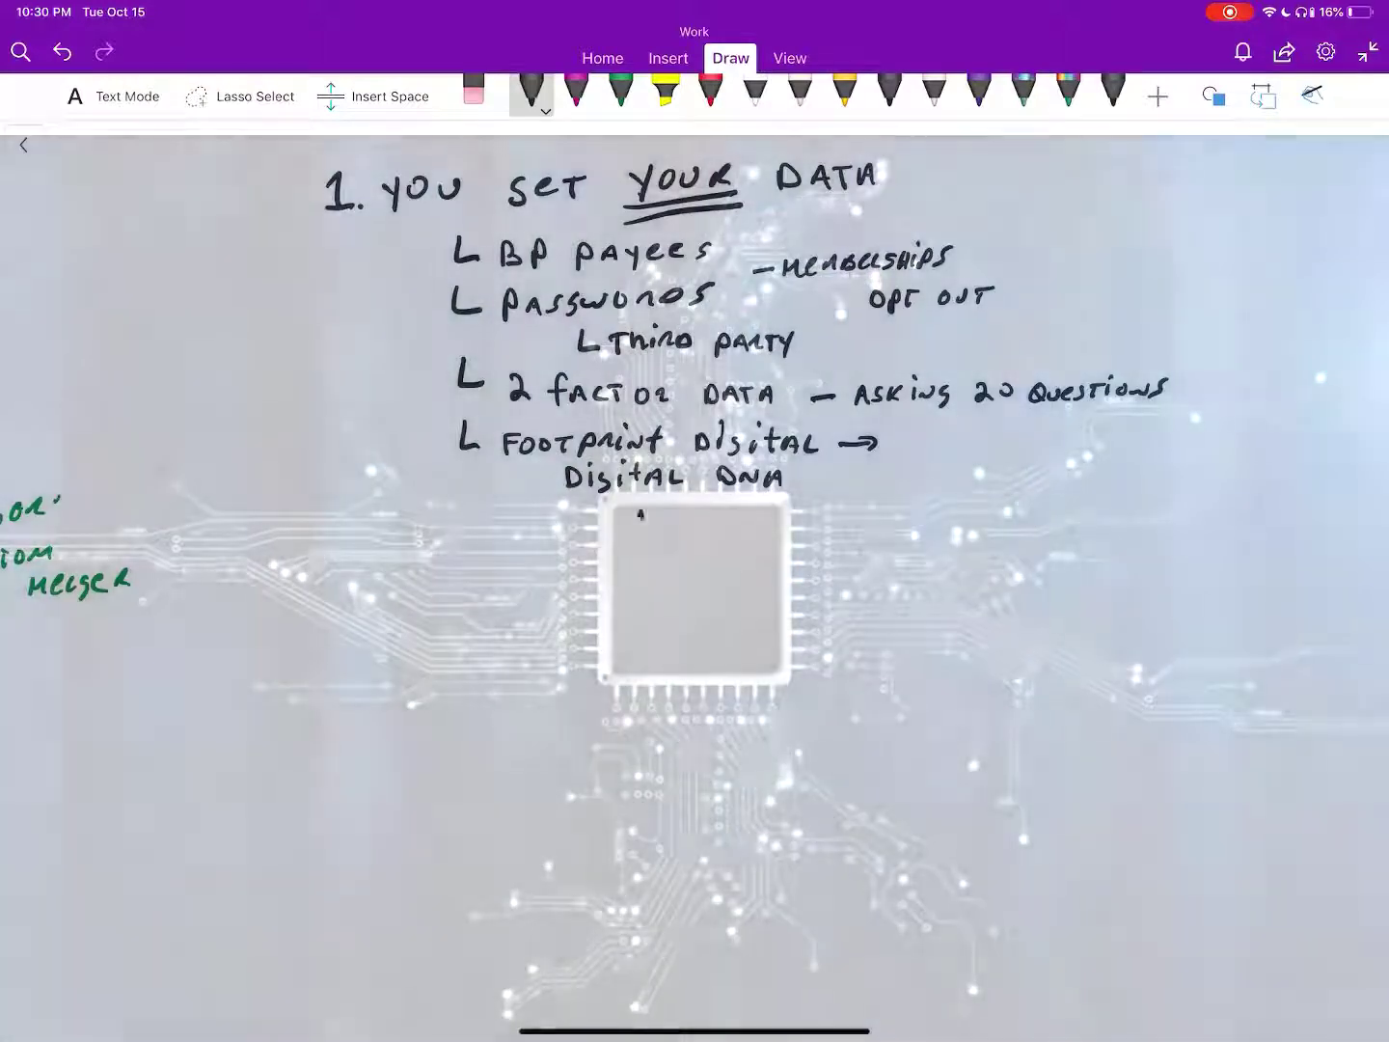
pyautogui.moveTo(641, 507)
pyautogui.mouseDown()
pyautogui.moveTo(657, 531)
pyautogui.moveTo(851, 509)
pyautogui.mouseUp()
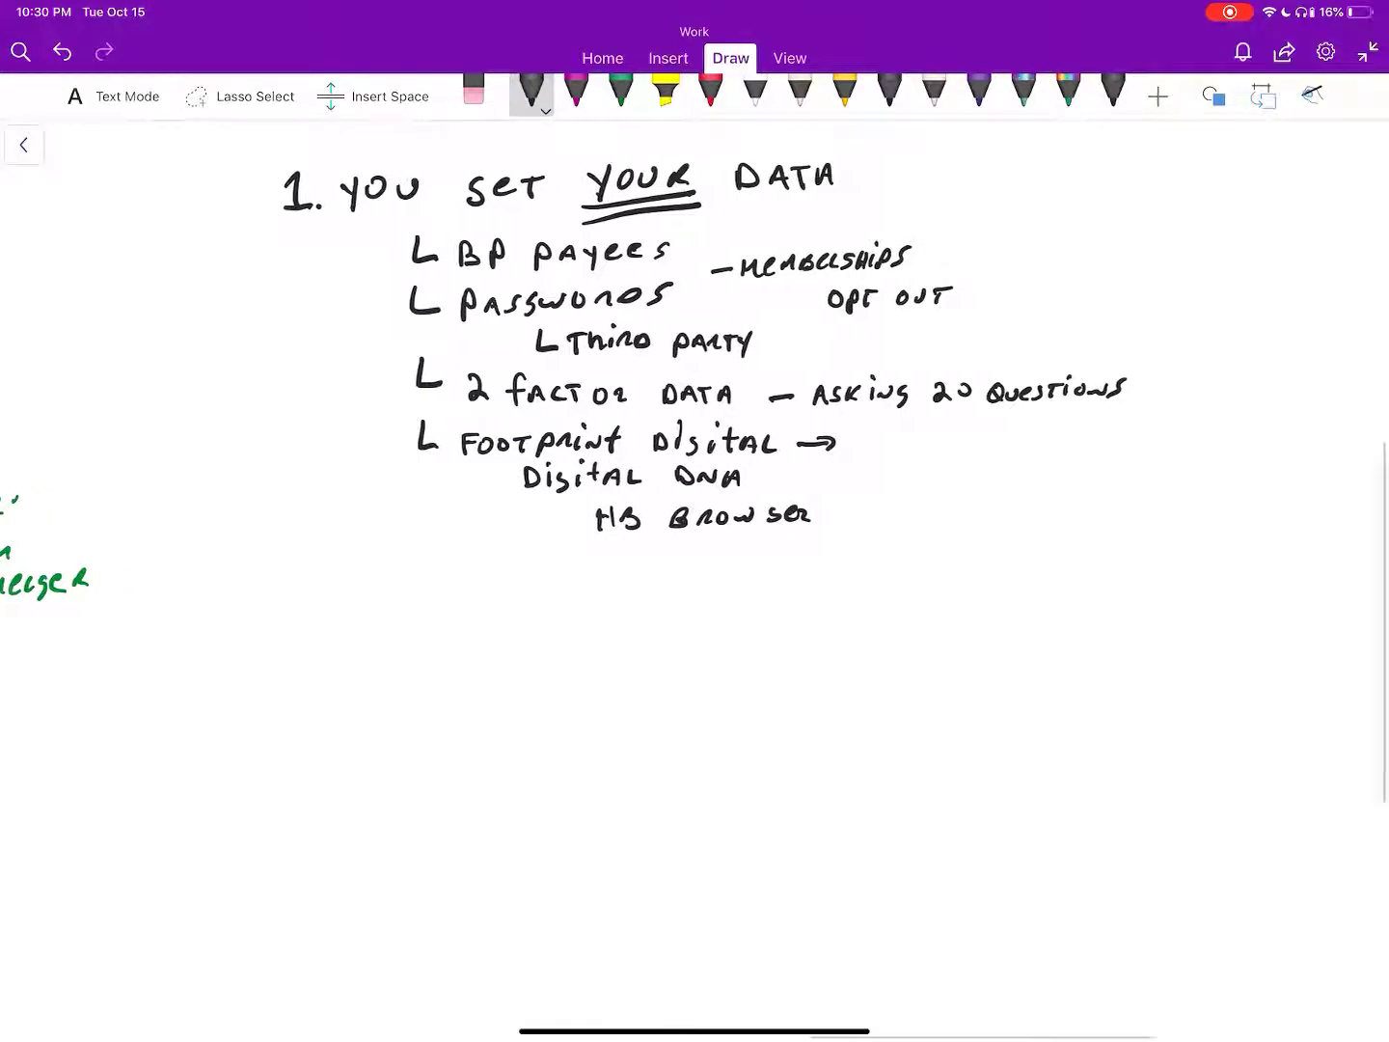
pyautogui.moveTo(761, 652); pyautogui.dragTo(631, 651)
pyautogui.moveTo(768, 505); pyautogui.dragTo(751, 525)
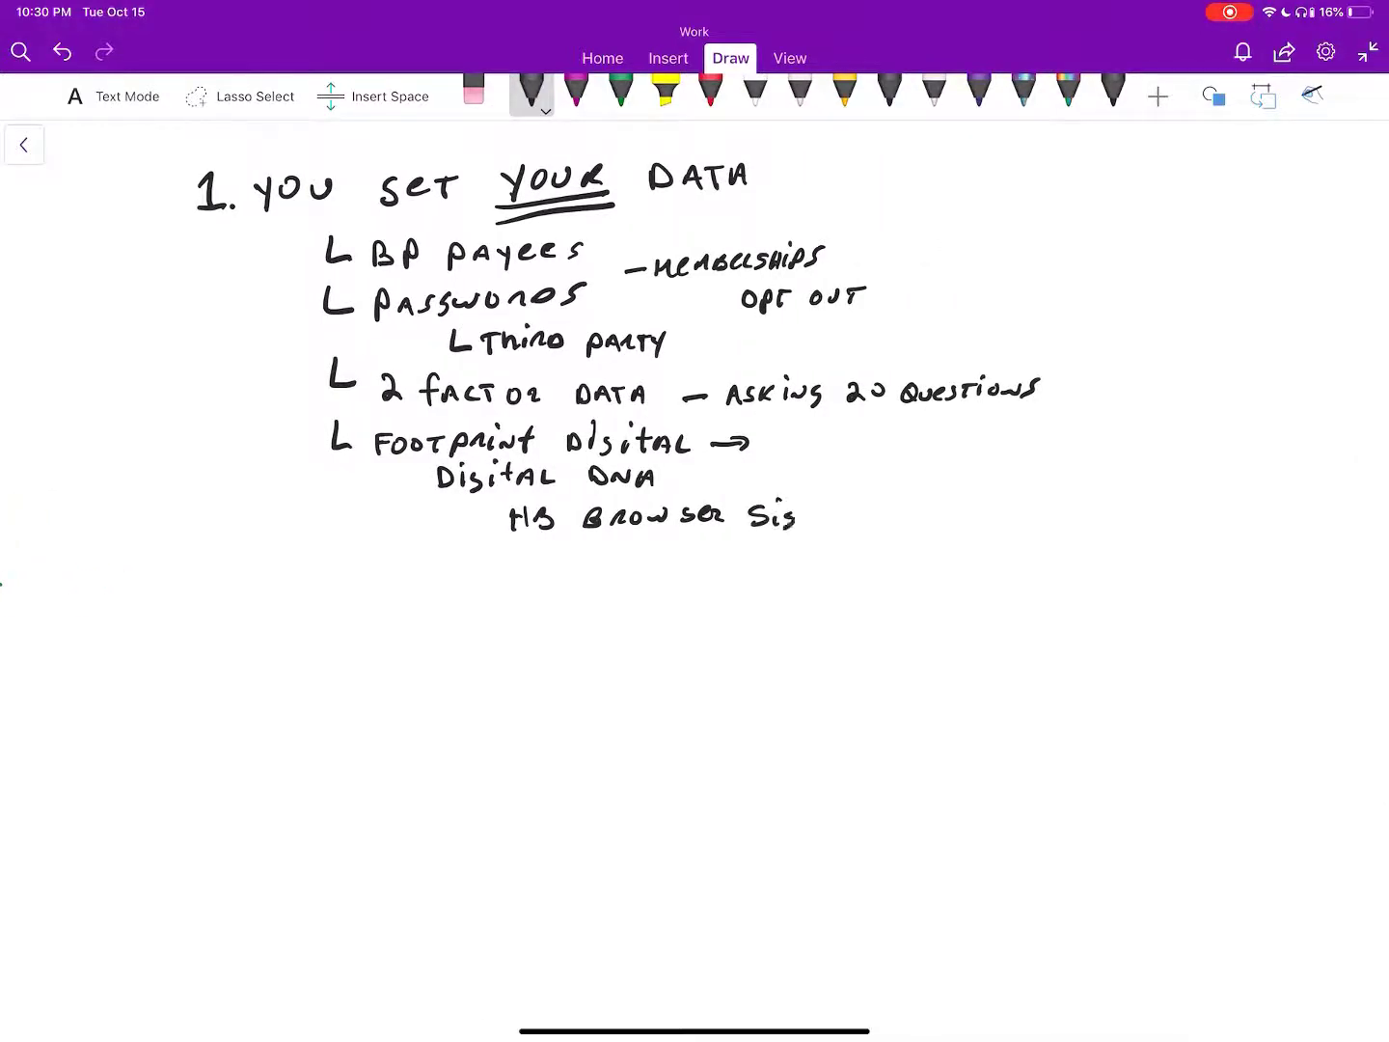
pyautogui.scroll(-1, 694, 651)
pyautogui.moveTo(516, 544)
pyautogui.mouseDown()
pyautogui.moveTo(540, 531)
pyautogui.moveTo(616, 547)
pyautogui.mouseUp()
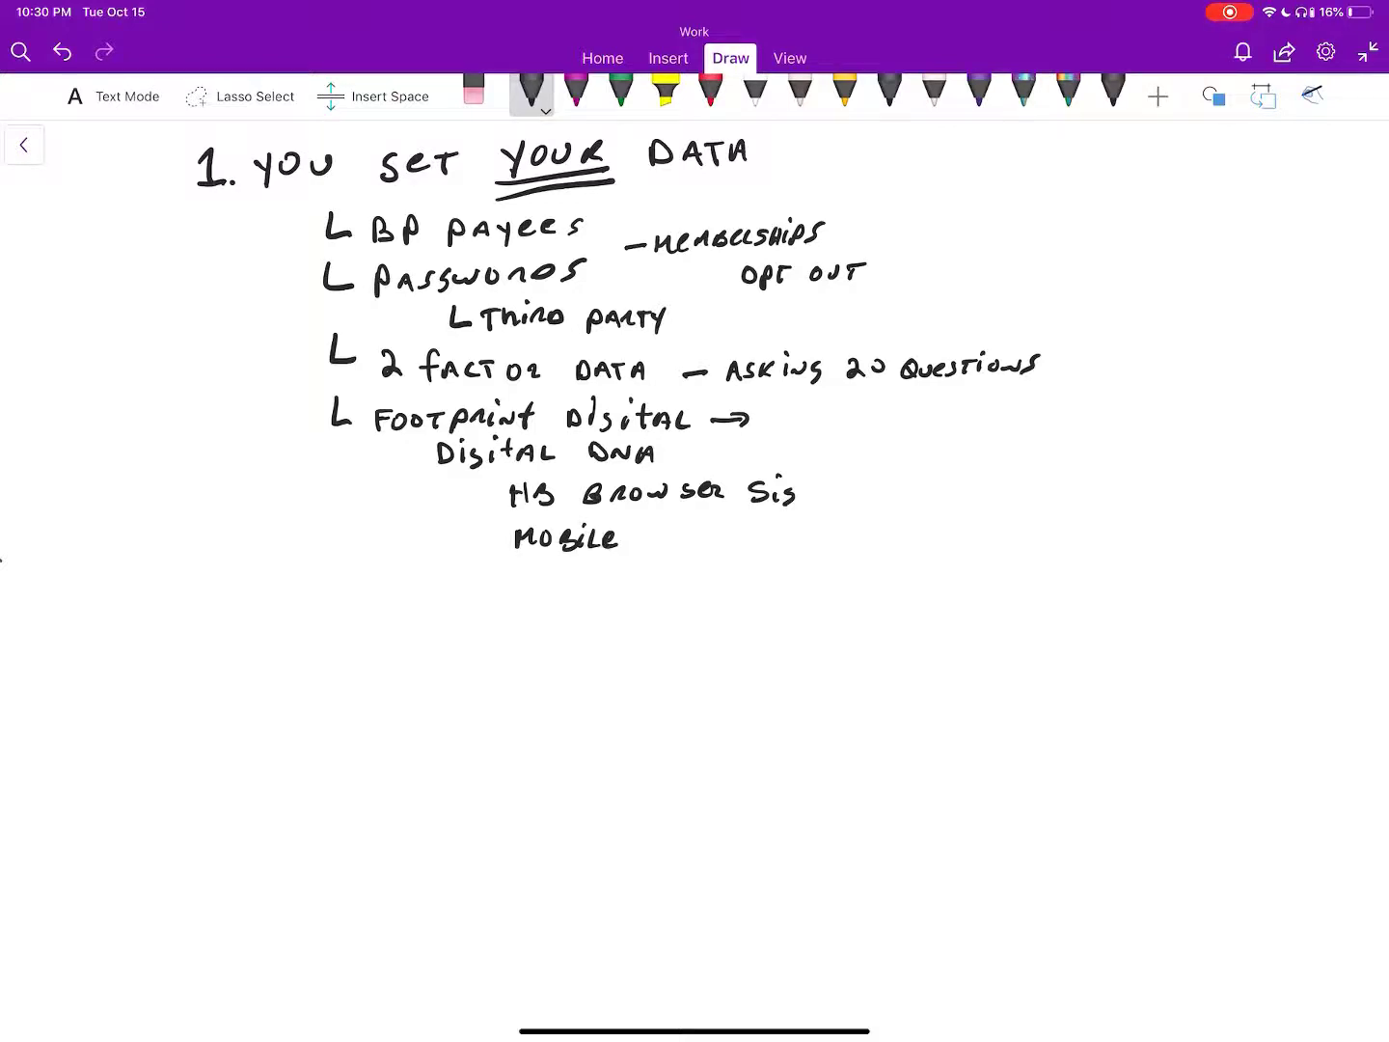
pyautogui.moveTo(532, 568); pyautogui.dragTo(530, 586)
pyautogui.moveTo(561, 570); pyautogui.dragTo(558, 590)
pyautogui.hscroll(1, 694, 542)
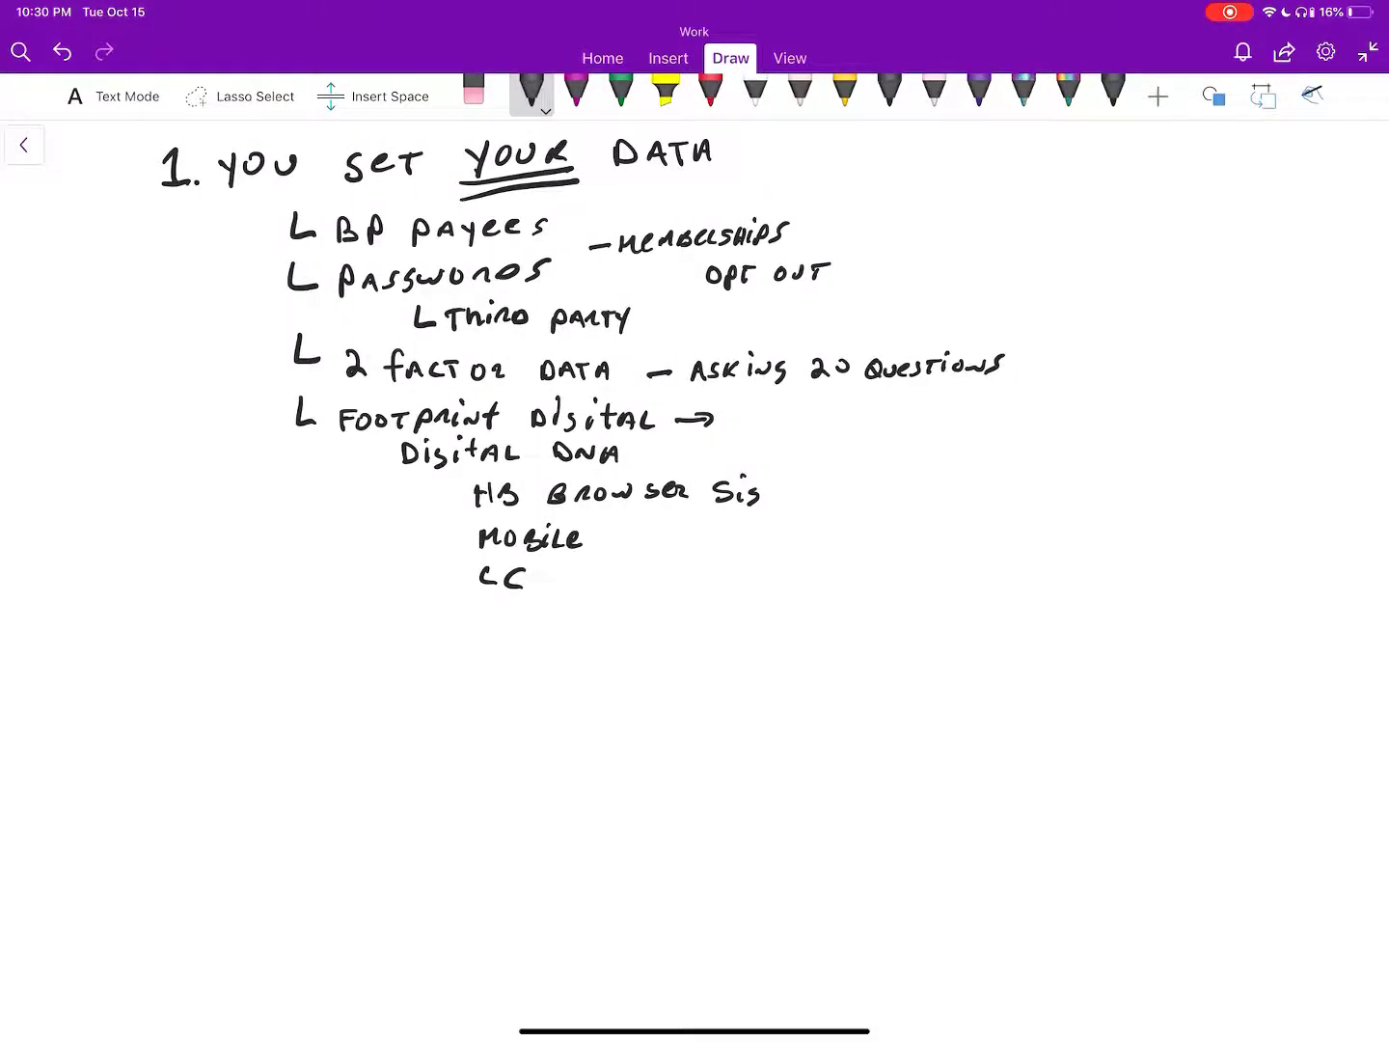
# Handwrite the red summary 'YOU GET YOUR DATA' beside the browser footprint line.
pyautogui.moveTo(823, 465)
pyautogui.mouseDown()
pyautogui.moveTo(825, 505)
pyautogui.moveTo(855, 486)
pyautogui.mouseUp()
pyautogui.moveTo(864, 467); pyautogui.dragTo(903, 493)
pyautogui.moveTo(928, 473)
pyautogui.mouseDown()
pyautogui.moveTo(990, 495)
pyautogui.moveTo(1016, 482)
pyautogui.mouseUp()
pyautogui.moveTo(1022, 469); pyautogui.dragTo(1037, 484)
pyautogui.moveTo(897, 508)
pyautogui.mouseDown()
pyautogui.moveTo(910, 537)
pyautogui.moveTo(955, 537)
pyautogui.mouseUp()
pyautogui.scroll(-2, 694, 434)
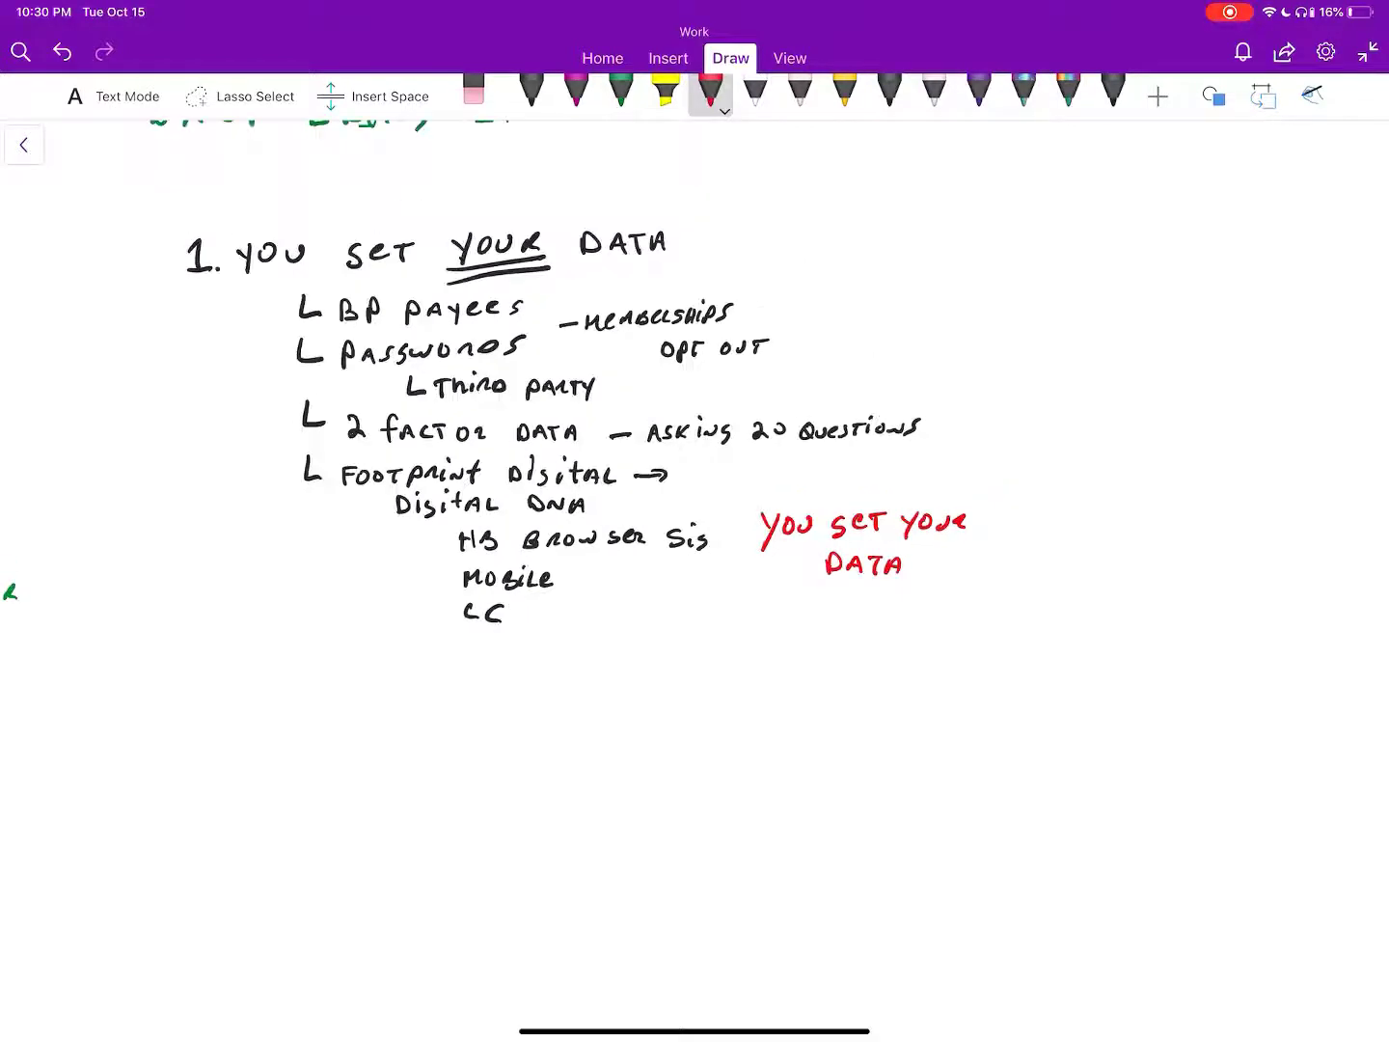